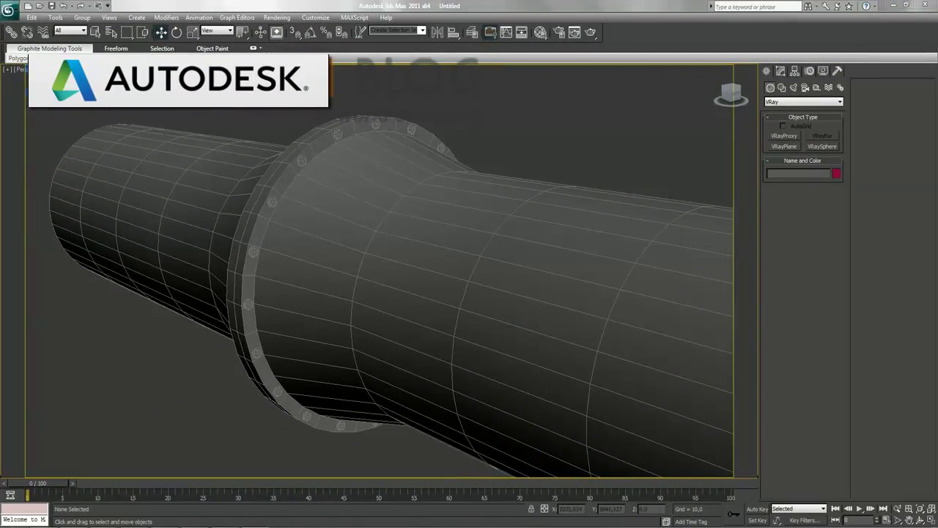
Reset 3ds Max to an empty scene without saving the old pipe model
{"action": "left_click", "coordinate": [14, 12]}
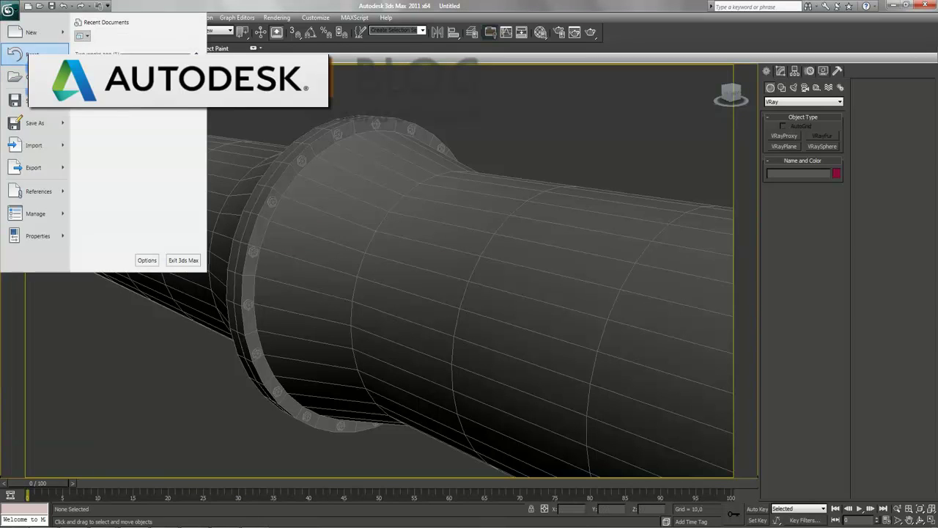
{"action": "left_click", "coordinate": [13, 12]}
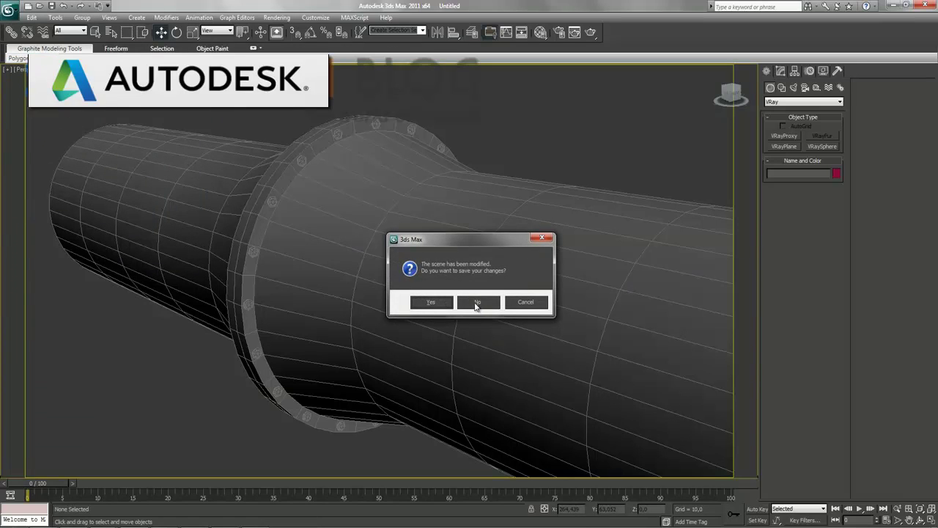
{"action": "left_click", "coordinate": [475, 302]}
{"action": "left_click", "coordinate": [441, 284]}
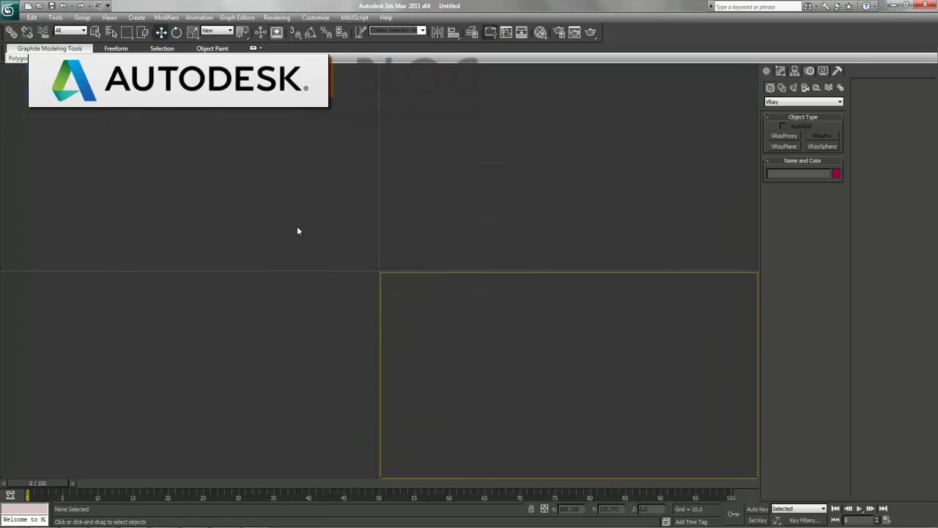
Create a cylinder in the Front viewport with radius about 52 and height about 102
{"action": "left_click", "coordinate": [242, 200]}
{"action": "left_click", "coordinate": [713, 157]}
{"action": "left_click", "coordinate": [788, 157]}
{"action": "left_click_drag", "start_coordinate": [569, 167], "coordinate": [606, 200]}
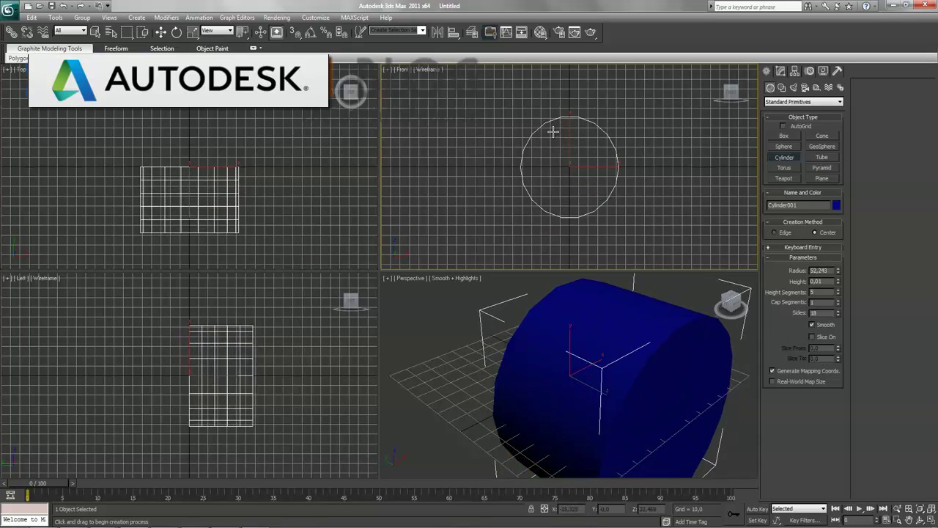
{"action": "left_click", "coordinate": [492, 101]}
{"action": "left_click", "coordinate": [649, 337]}
Show edged faces and maximize the Perspective view, framing the cylinder
{"action": "key", "text": "F4"}
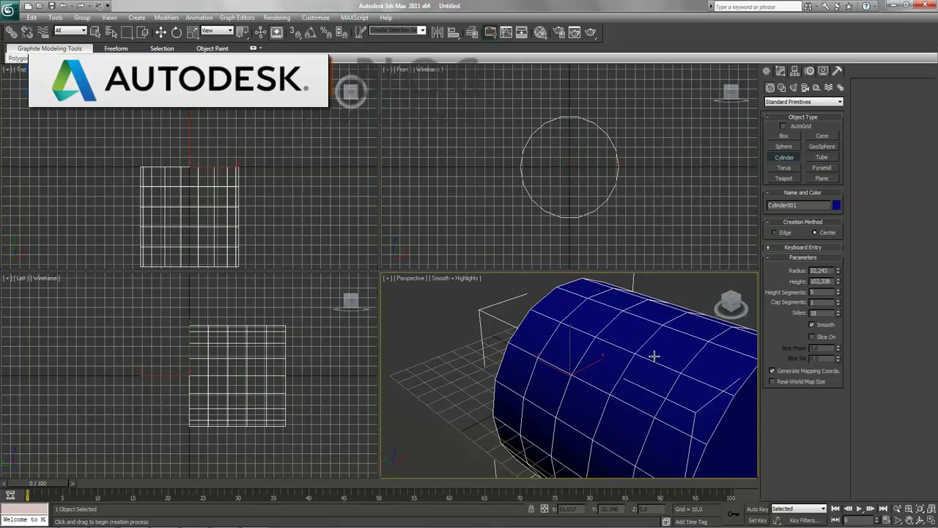
{"action": "left_click", "coordinate": [930, 519]}
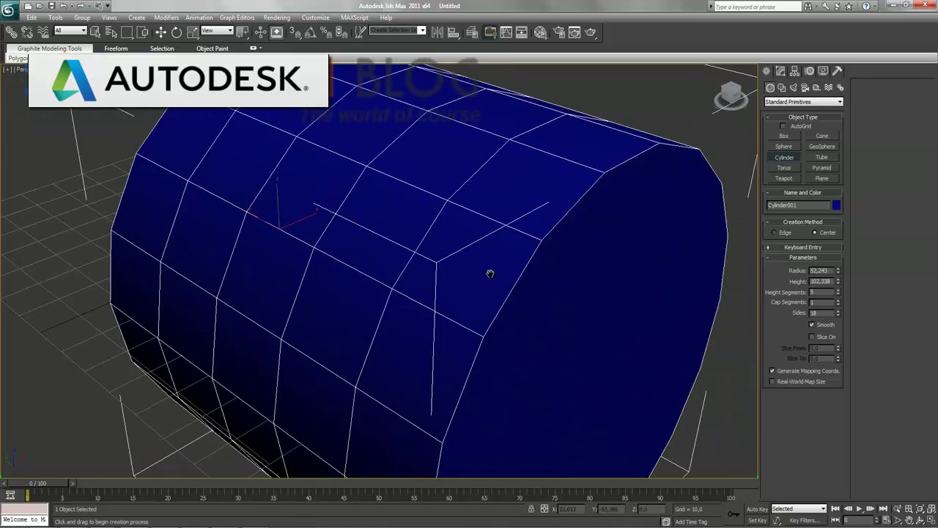
{"action": "key", "text": "z"}
{"action": "key", "text": "w"}
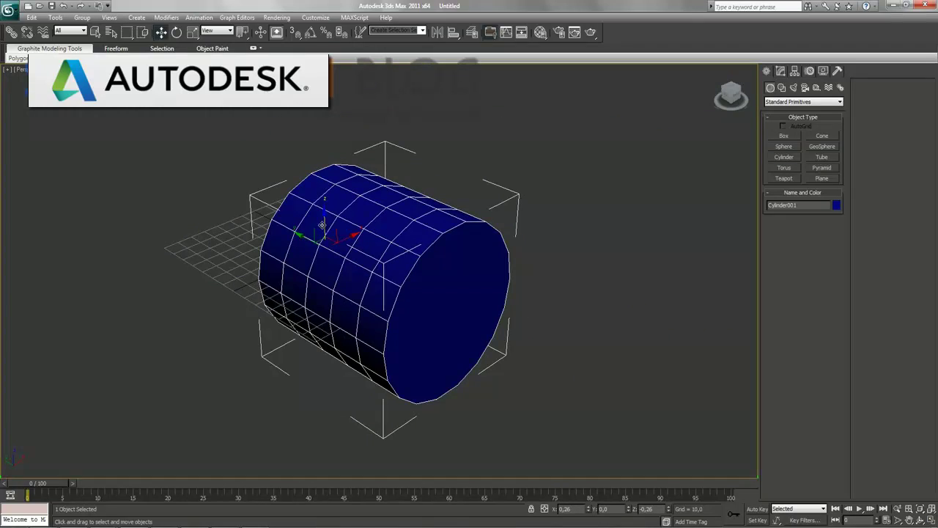
{"action": "middle_click_drag", "start_coordinate": [316, 227], "coordinate": [325, 164]}
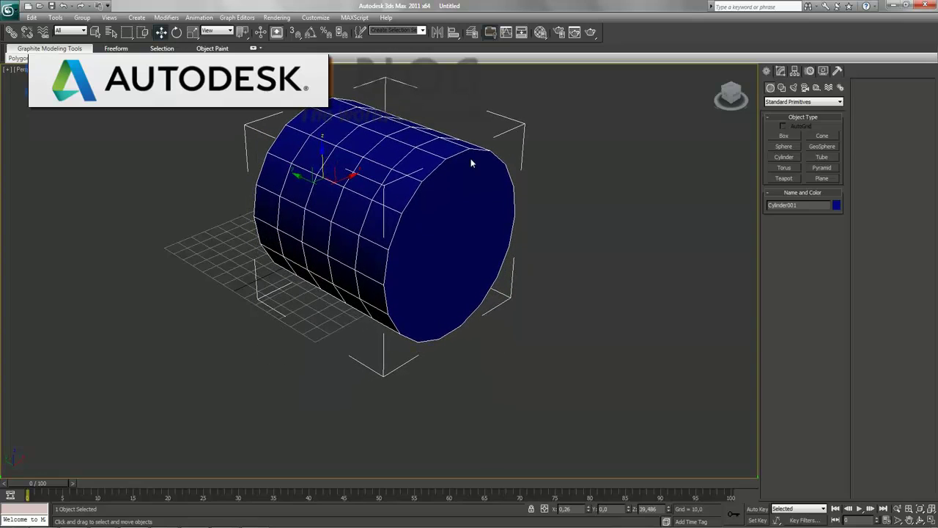
{"action": "middle_click_drag", "start_coordinate": [551, 174], "coordinate": [572, 237]}
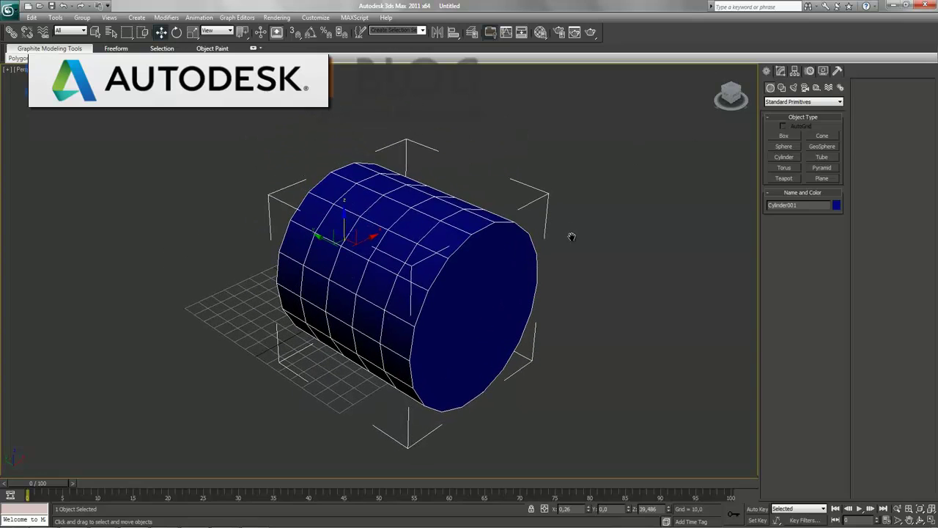
Set Cylinder001's height to 270.171 in the Modify panel
{"action": "left_click", "coordinate": [782, 72]}
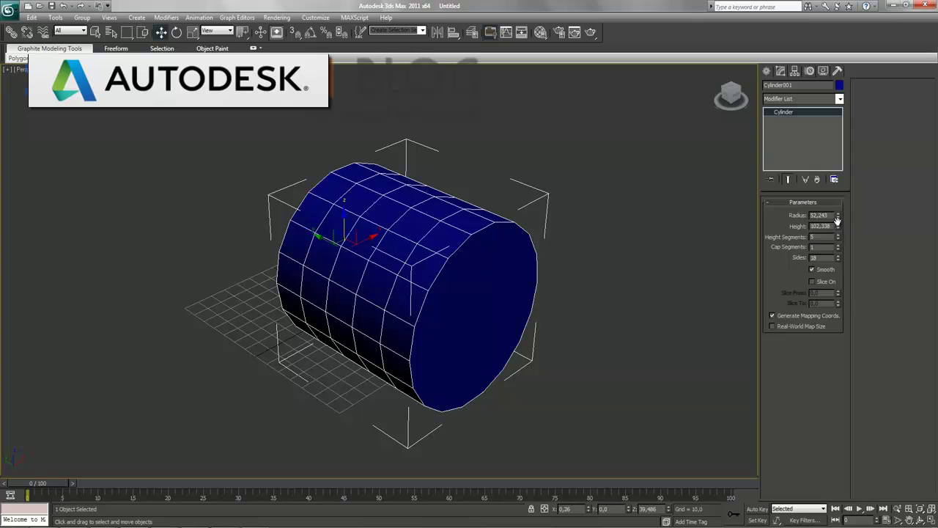
{"action": "left_click_drag", "start_coordinate": [838, 226], "coordinate": [710, 281]}
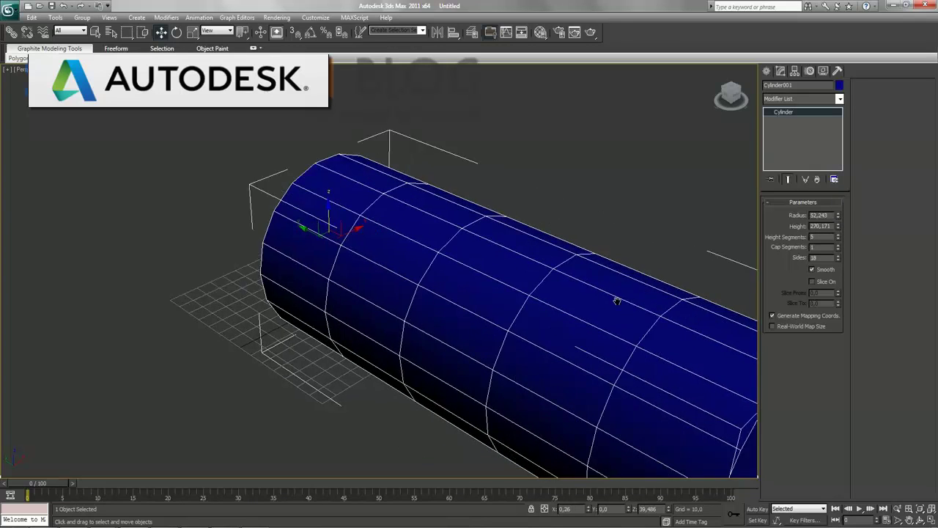
{"action": "key", "text": "z"}
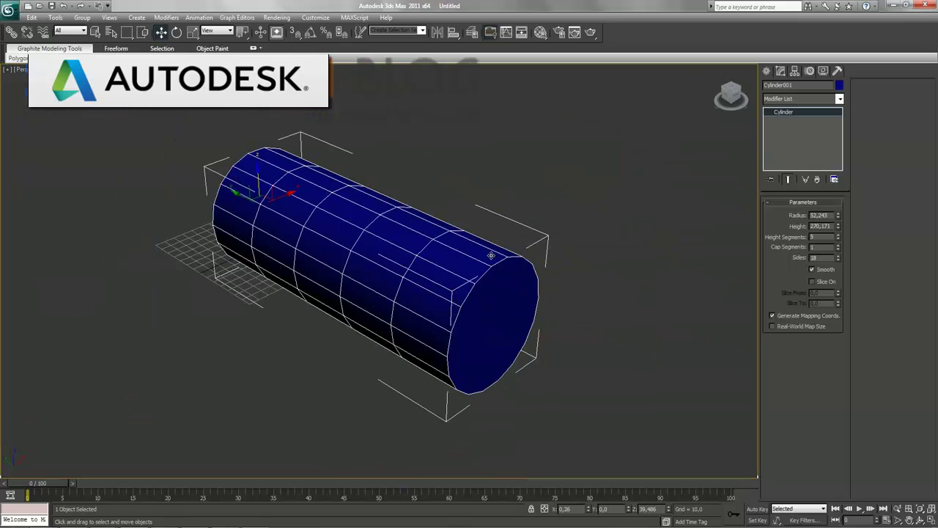
{"action": "scroll", "coordinate": [491, 255], "scroll_direction": "up", "scroll_amount": 3}
{"action": "mouse_move", "coordinate": [509, 274]}
{"action": "middle_mouse_down"}
{"action": "mouse_move", "coordinate": [507, 293]}
{"action": "mouse_move", "coordinate": [479, 205]}
{"action": "mouse_move", "coordinate": [486, 260]}
{"action": "middle_mouse_up"}
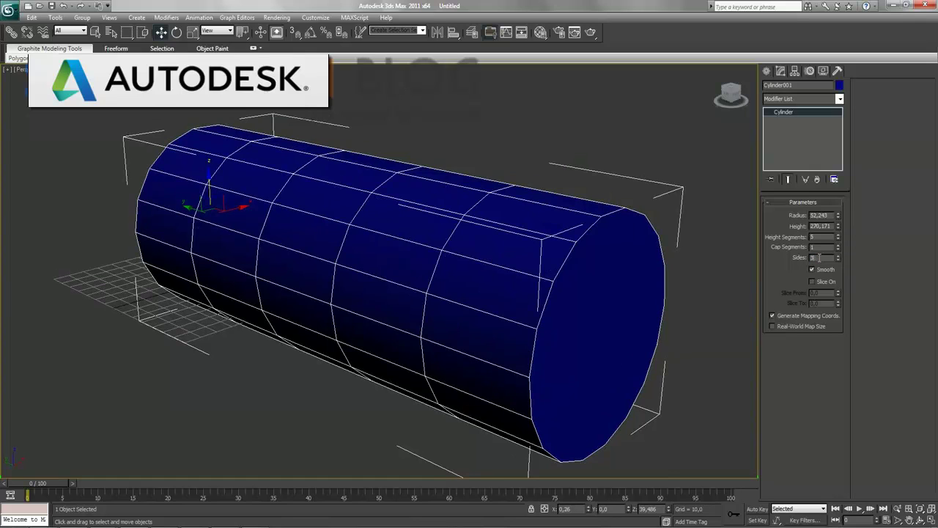
Give the cylinder 36 sides and reselect it
{"action": "type", "text": "36"}
{"action": "key", "text": "Return"}
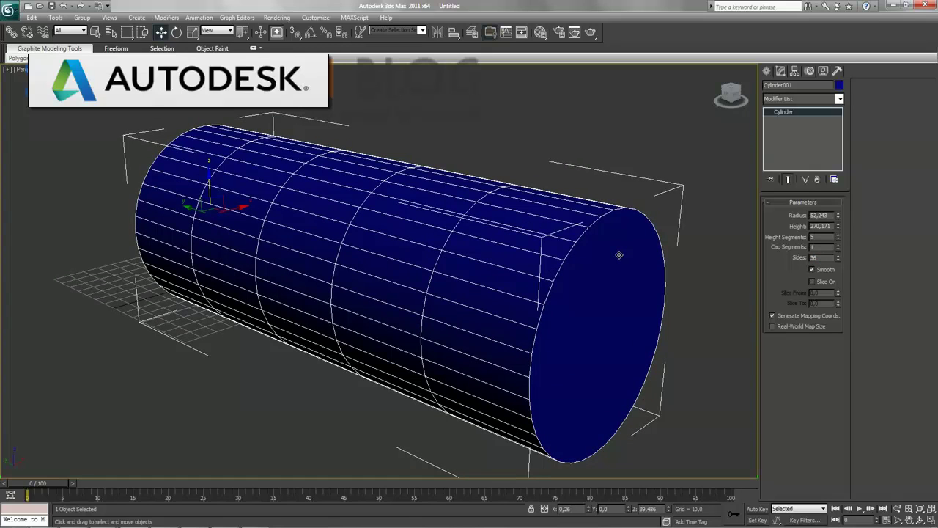
{"action": "left_click", "coordinate": [692, 302]}
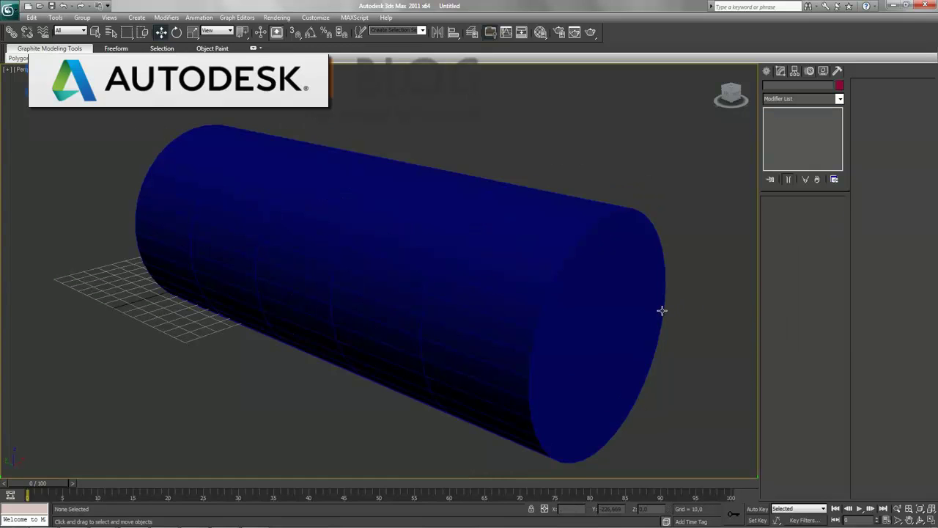
{"action": "left_click", "coordinate": [660, 311]}
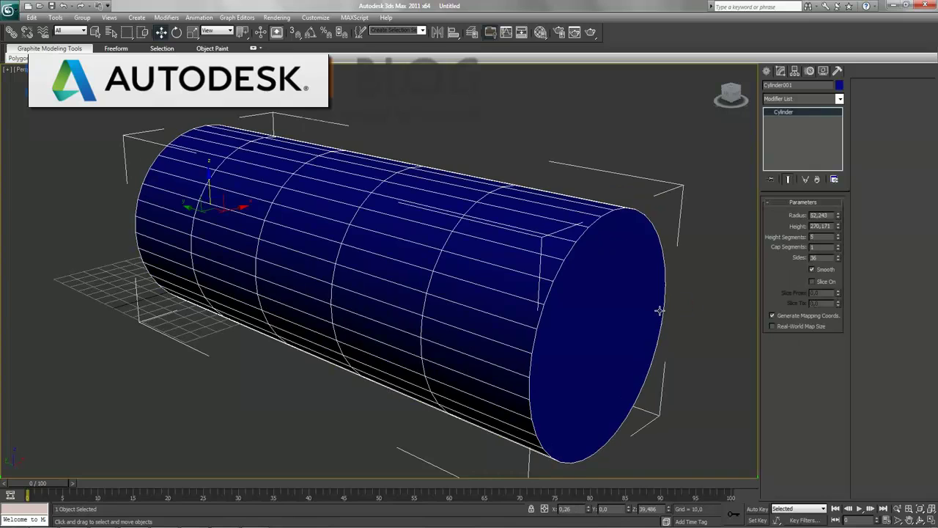
Convert Cylinder001 to an Editable Poly and enter Polygon sub-object level
{"action": "right_click", "coordinate": [574, 209]}
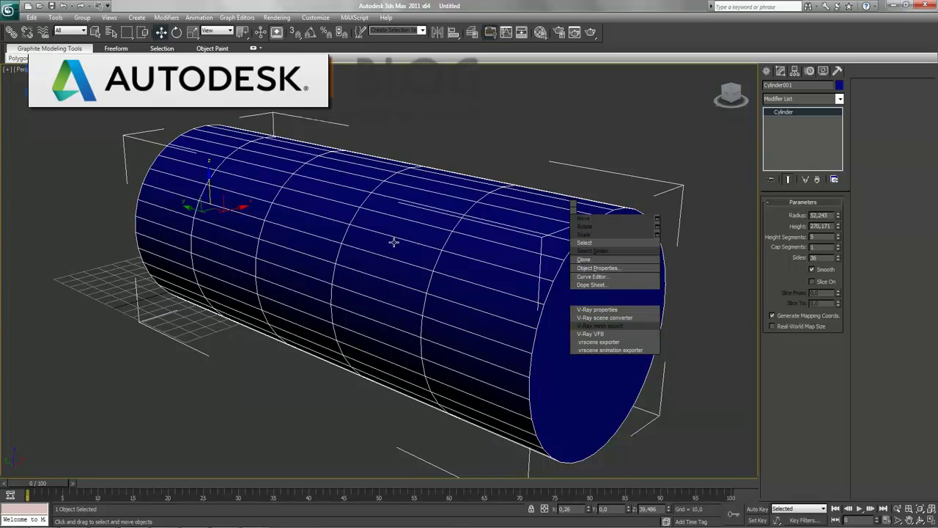
{"action": "mouse_move", "coordinate": [614, 301]}
{"action": "left_click", "coordinate": [695, 309]}
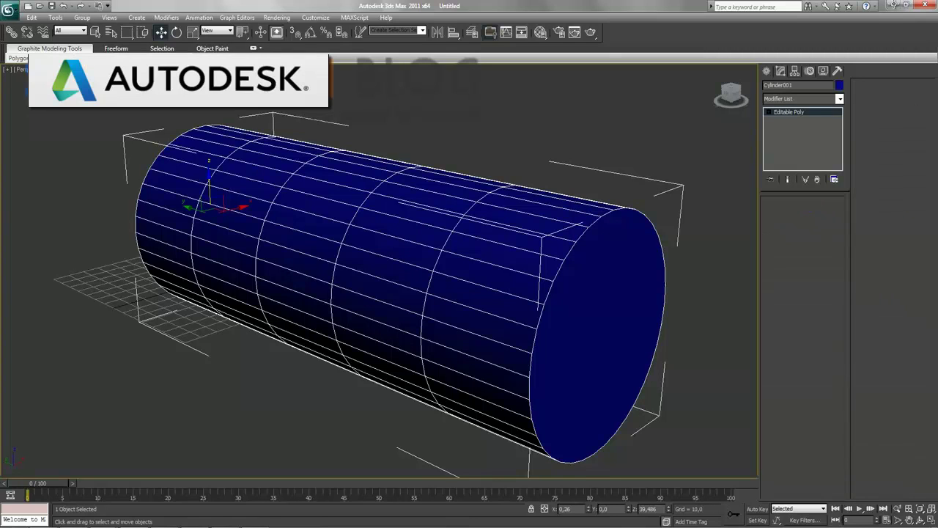
{"action": "key", "text": "4"}
{"action": "key", "text": "z"}
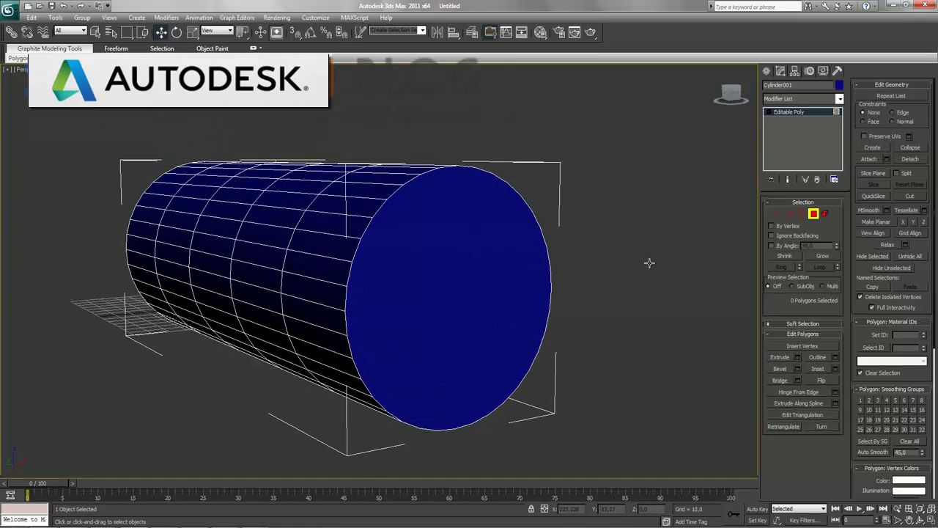
Select the cylinder's end-cap polygon and inset it by 4.96
{"action": "left_click", "coordinate": [450, 293]}
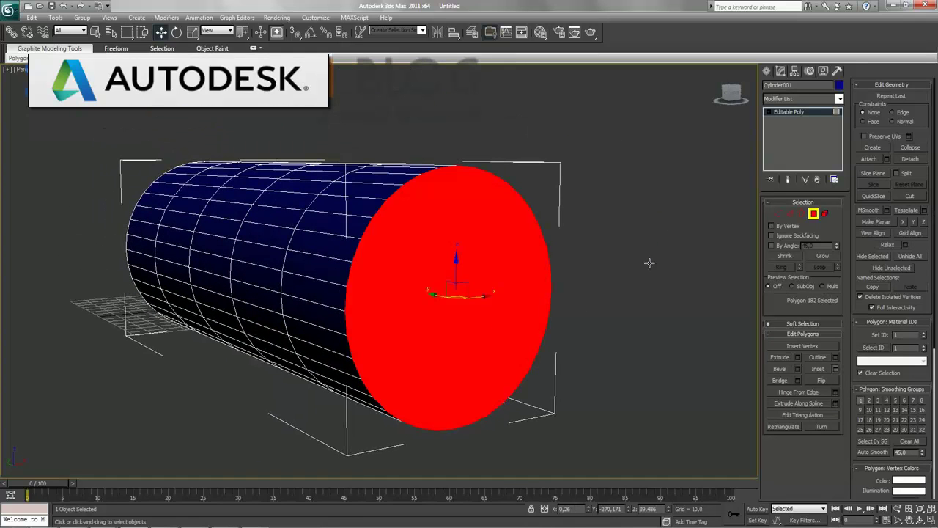
{"action": "key", "text": "shift+i"}
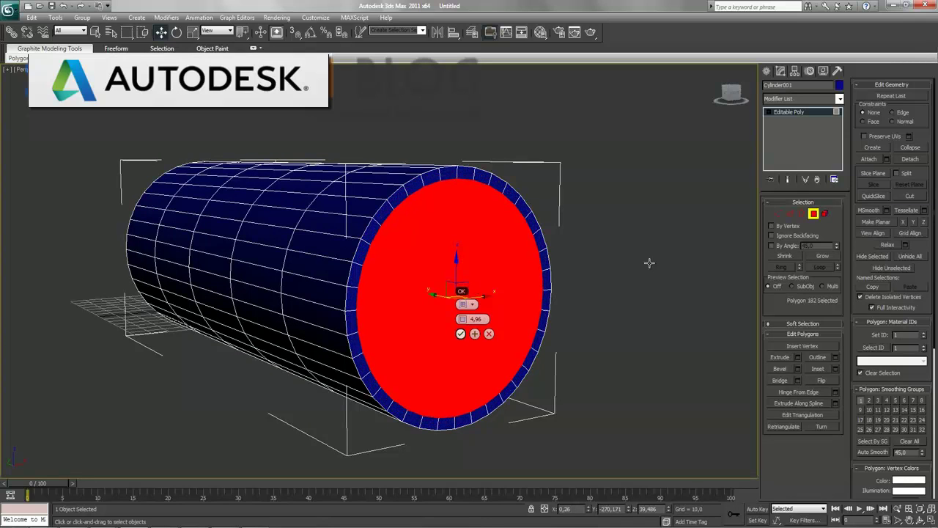
{"action": "key", "text": "Return"}
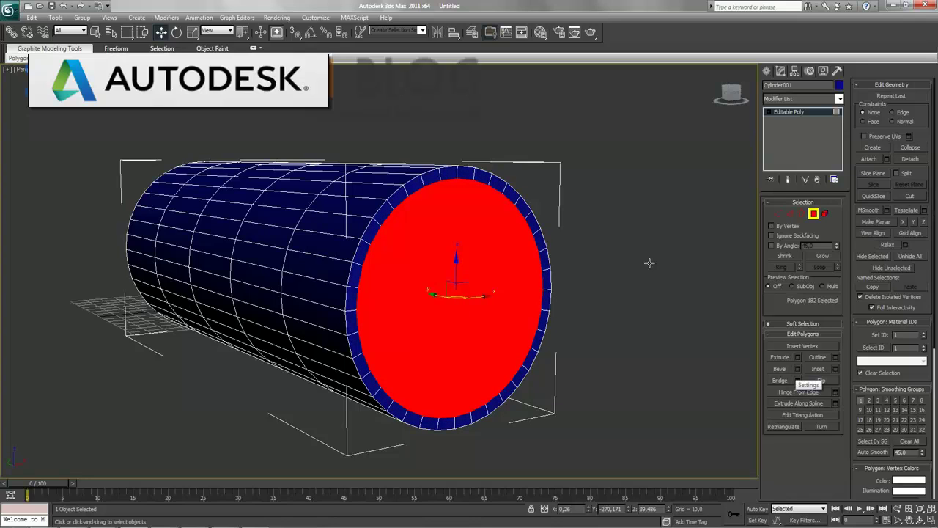
Extrude the inset cap inward by about -270 with see-through display on
{"action": "left_click", "coordinate": [797, 357]}
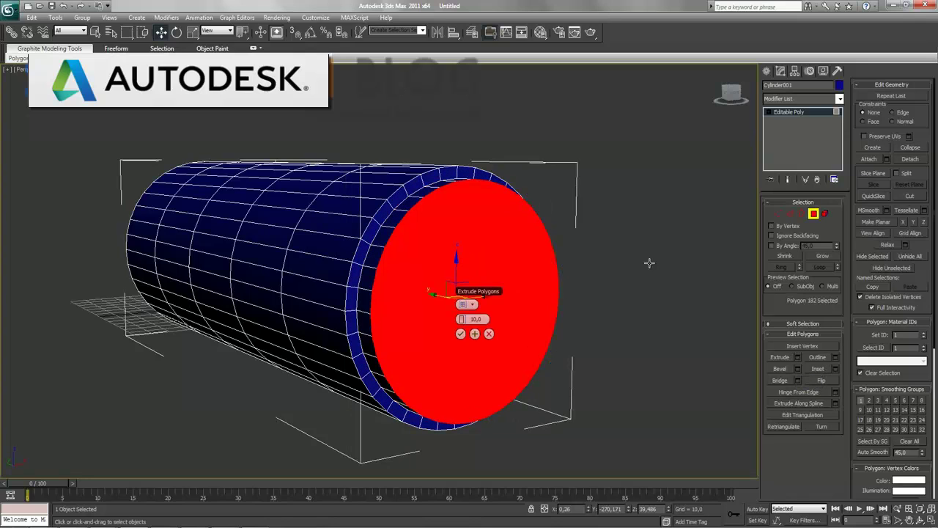
{"action": "left_click_drag", "start_coordinate": [463, 319], "coordinate": [463, 352]}
{"action": "key", "text": "alt+x"}
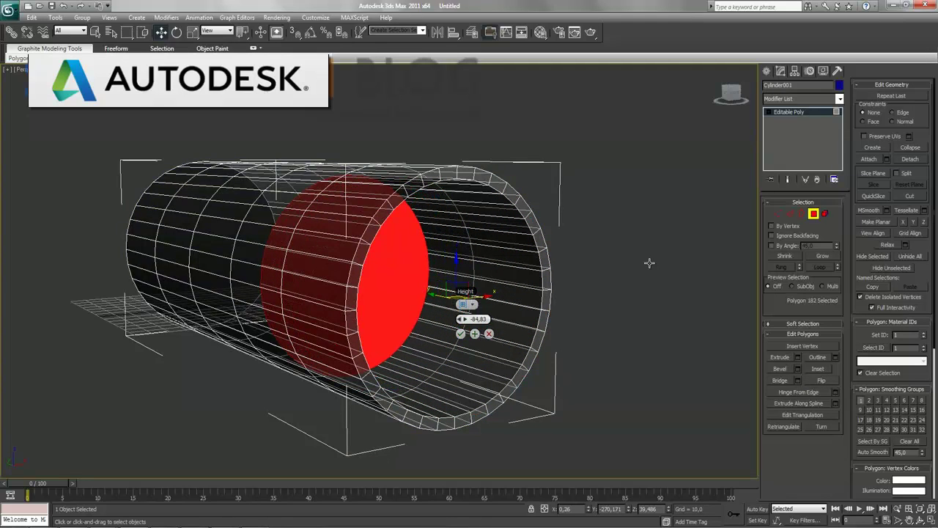
{"action": "left_click_drag", "start_coordinate": [464, 319], "coordinate": [464, 344]}
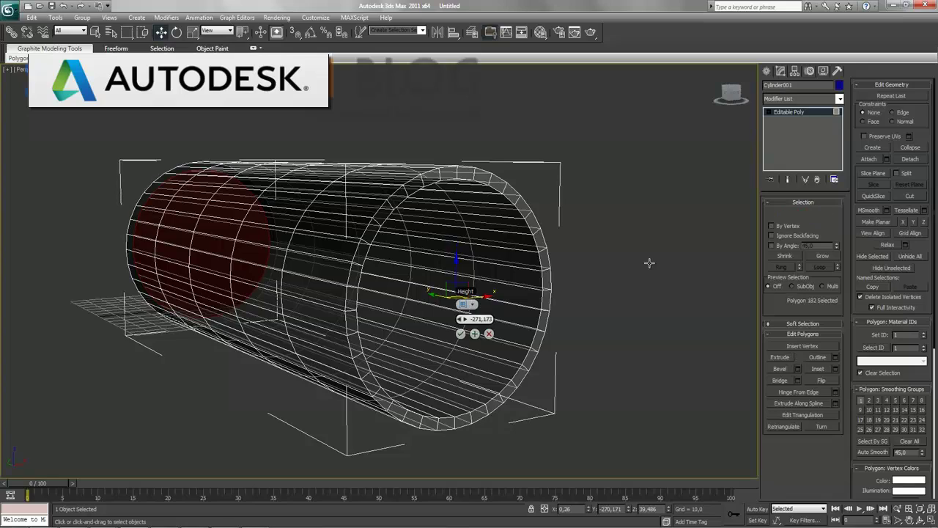
{"action": "left_click_drag", "start_coordinate": [463, 318], "coordinate": [463, 316]}
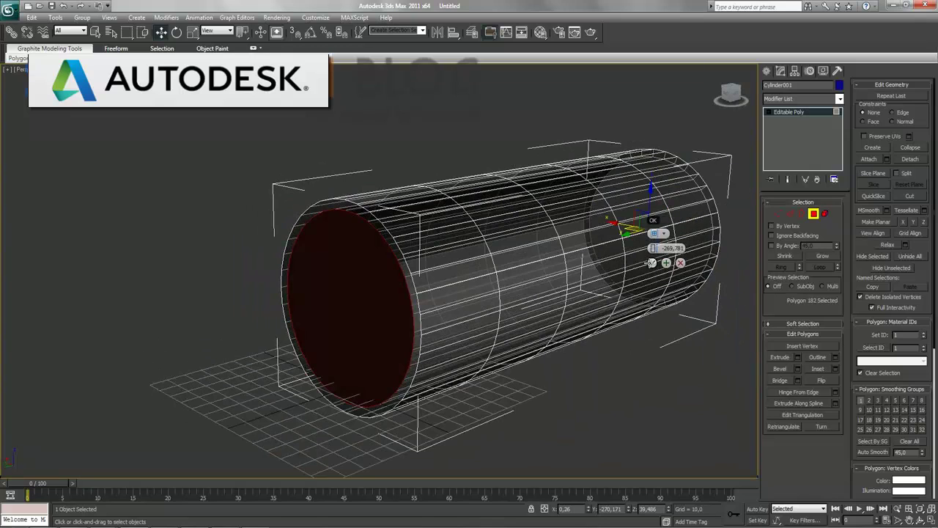
Inset the end cap into a rim and delete the cap polygons to open the tube
{"action": "left_click", "coordinate": [650, 262]}
{"action": "key", "text": "ctrl+z"}
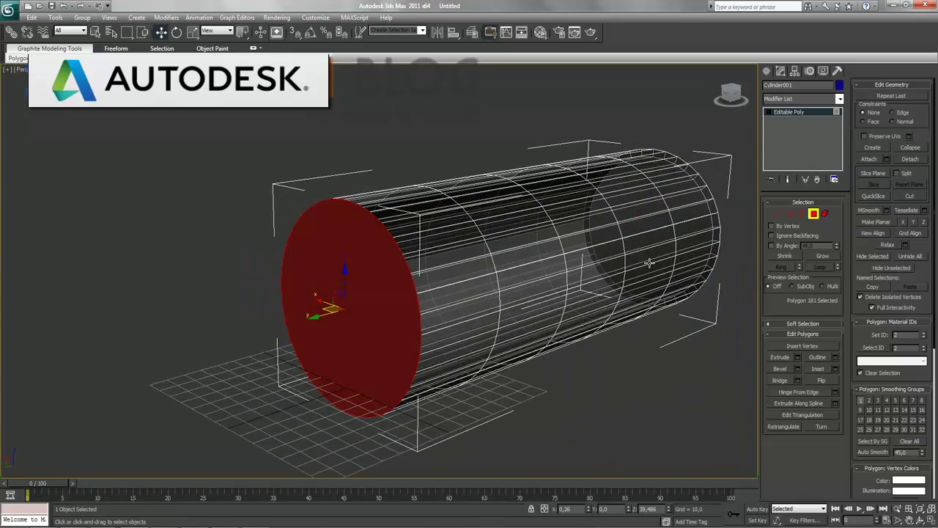
{"action": "key", "text": "Return"}
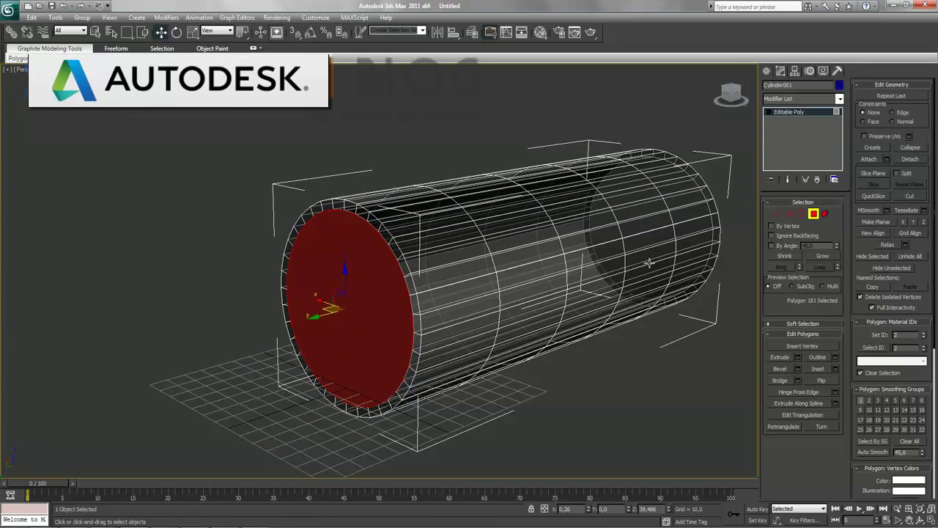
{"action": "key", "text": "F3"}
{"action": "key", "text": "Delete"}
{"action": "key", "text": "ctrl+z"}
{"action": "key", "text": "Delete"}
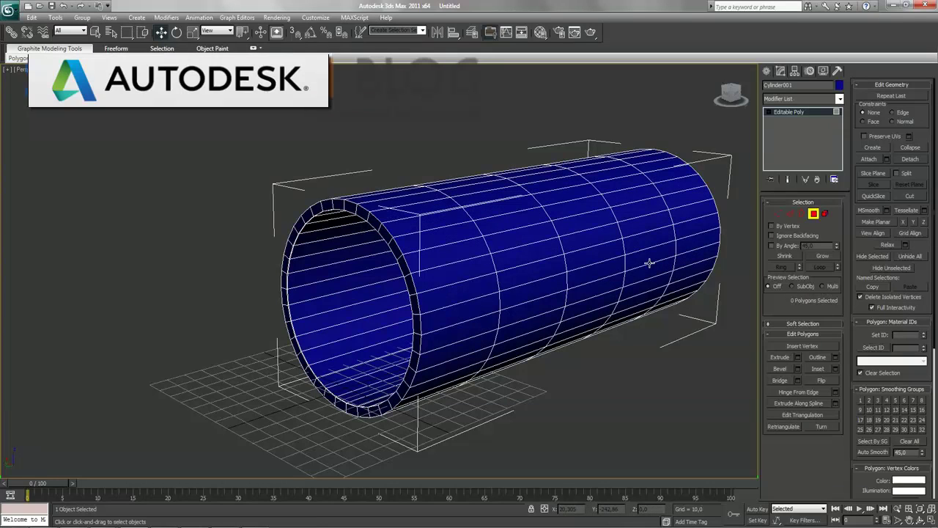
Hide the grid and orbit to face the tube's open end
{"action": "key", "text": "g"}
{"action": "middle_click_drag", "start_coordinate": [650, 262], "coordinate": [649, 263], "text": "alt"}
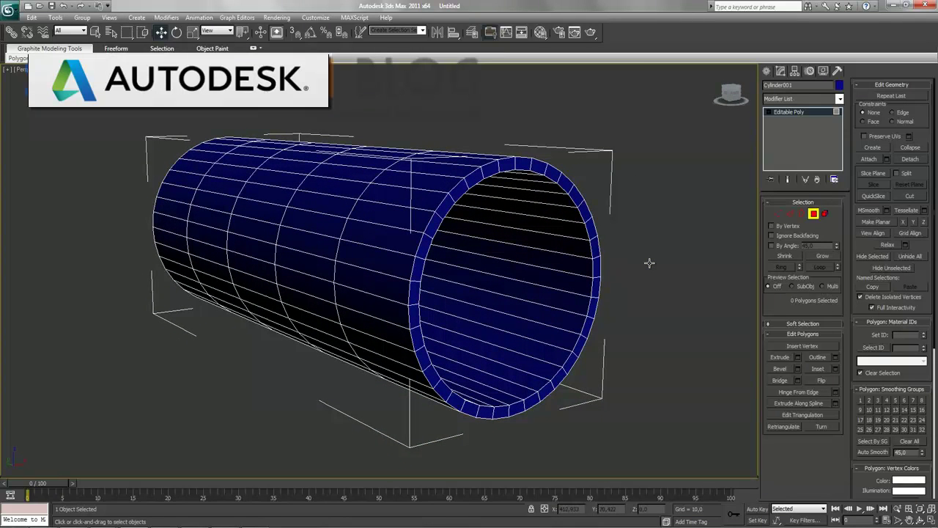
{"action": "key", "text": "2"}
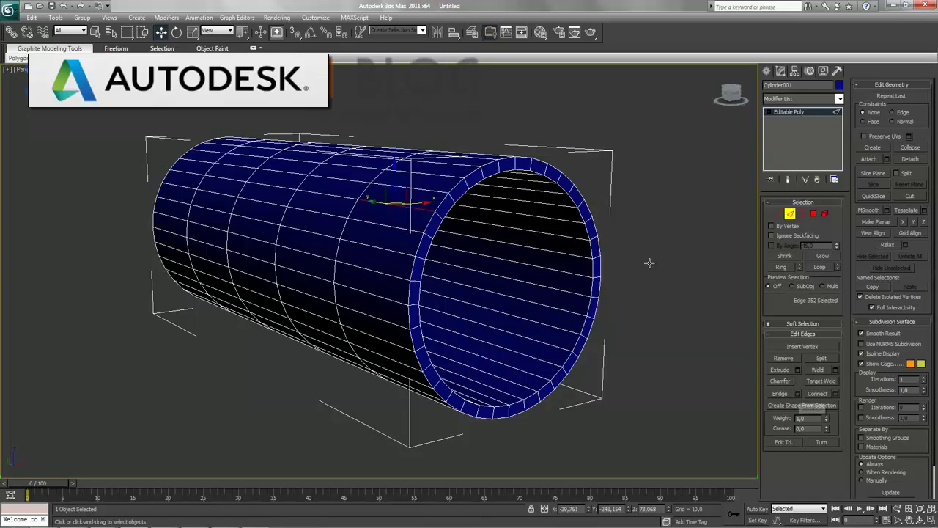
Ring-select the 36 lengthwise edges and connect them with a loop slid toward the open end
{"action": "key", "text": "alt+r"}
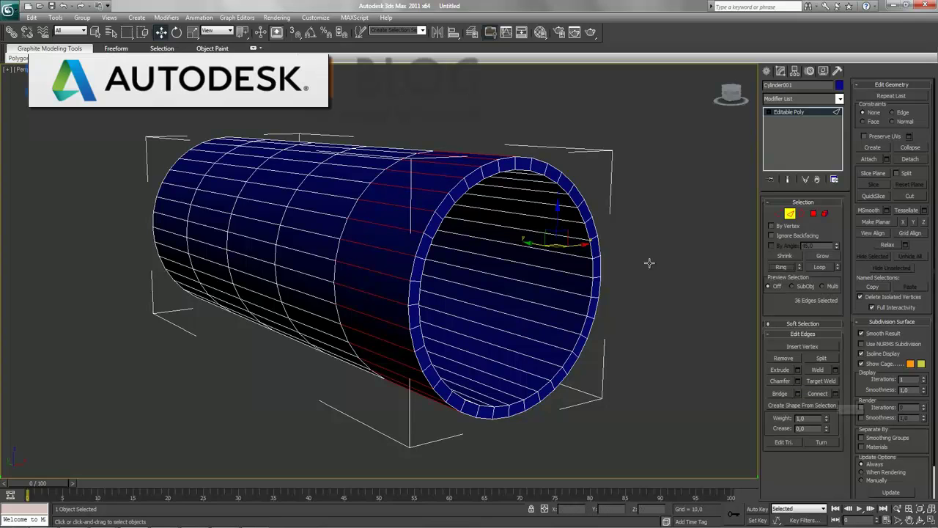
{"action": "left_click", "coordinate": [835, 393]}
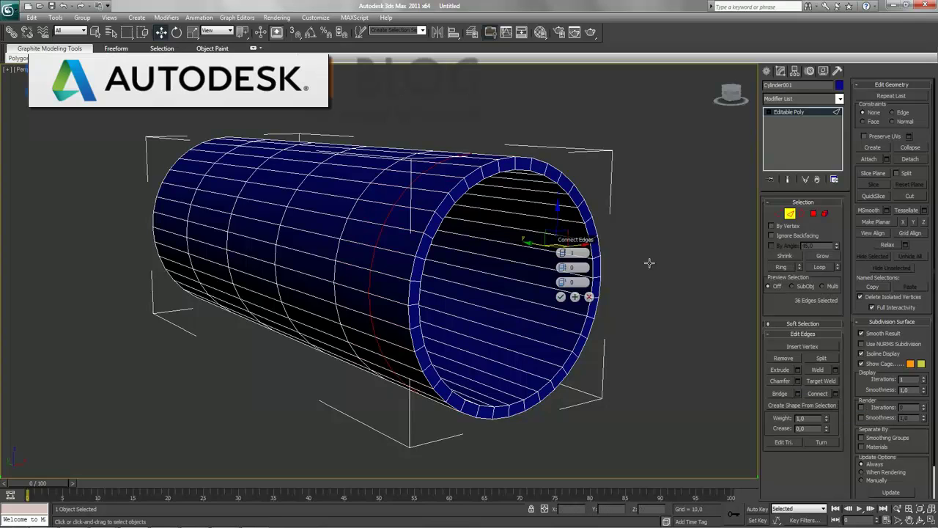
{"action": "left_click_drag", "start_coordinate": [562, 281], "coordinate": [562, 249]}
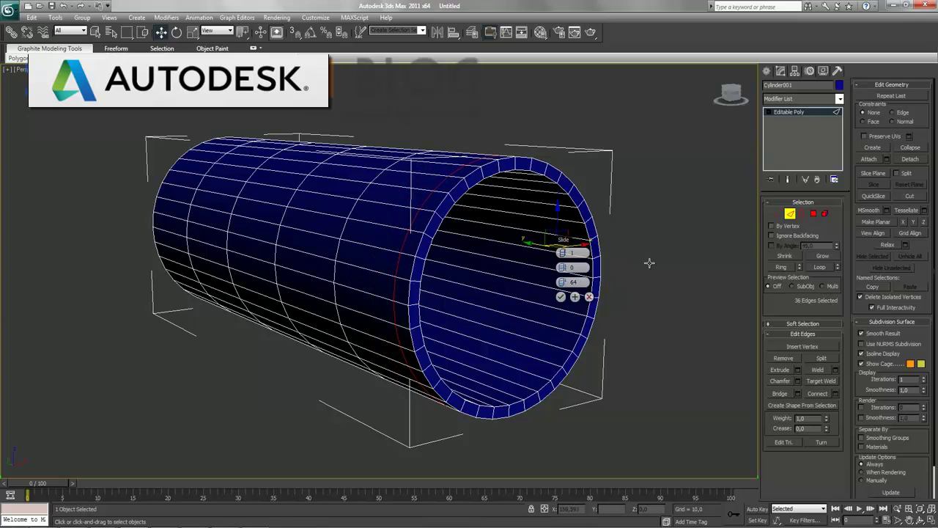
{"action": "key", "text": "Return"}
{"action": "middle_click_drag", "start_coordinate": [650, 263], "coordinate": [649, 262], "text": "alt"}
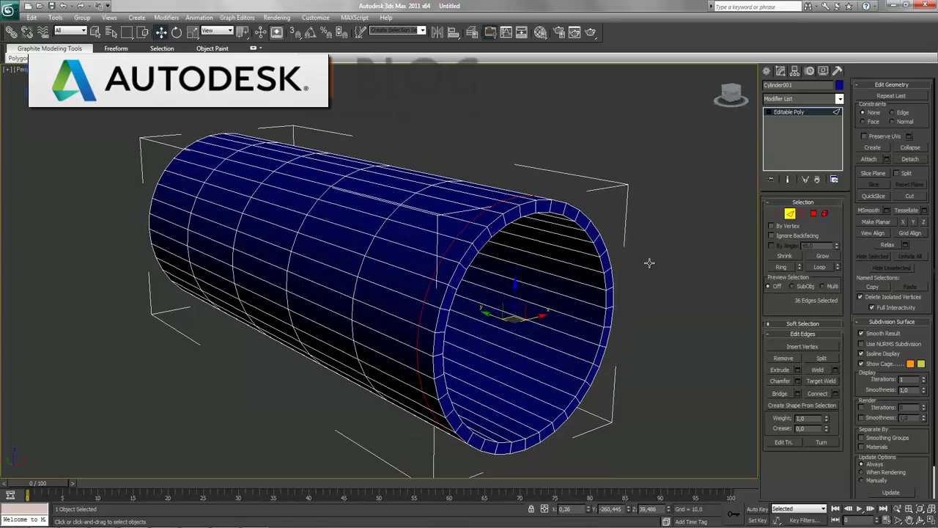
{"action": "key", "text": "4"}
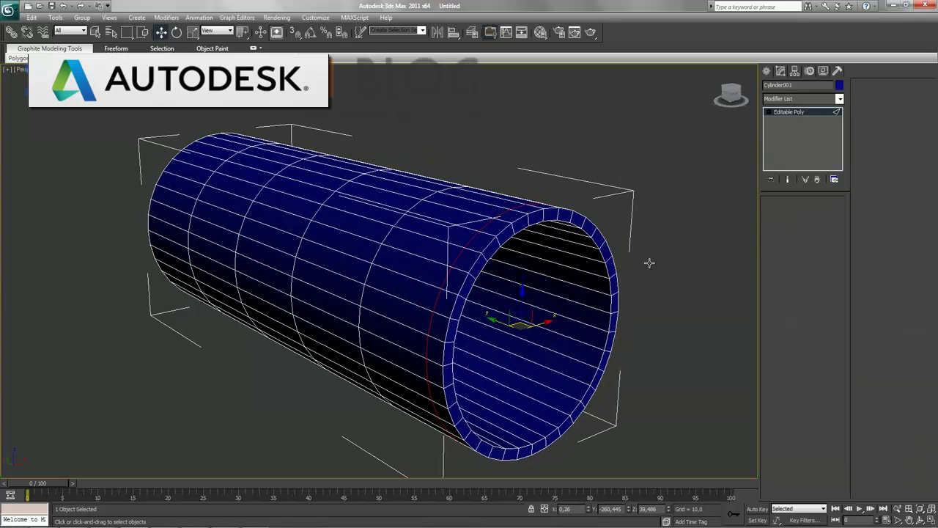
{"action": "key", "text": "alt+w"}
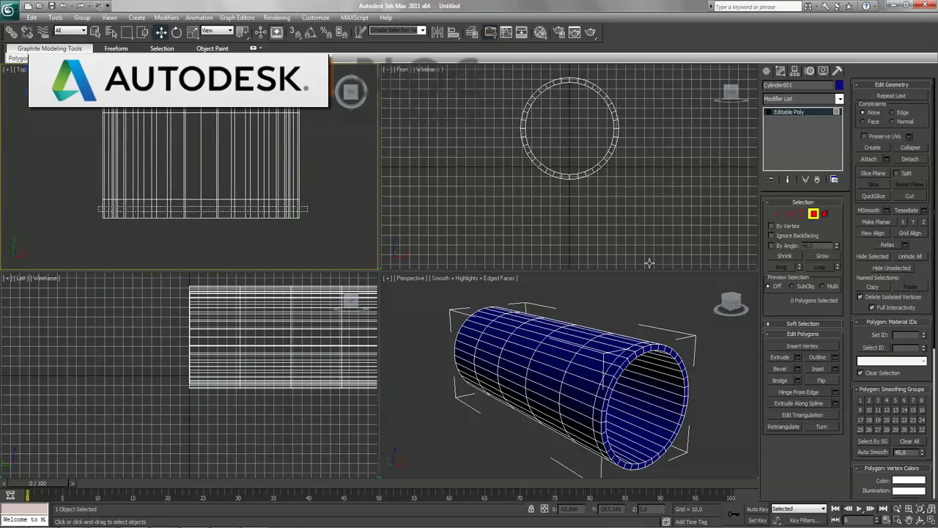
Marquee-select the polygons at the tube's open end and deselect the inner-wall strips
{"action": "left_click_drag", "start_coordinate": [91, 206], "coordinate": [308, 213]}
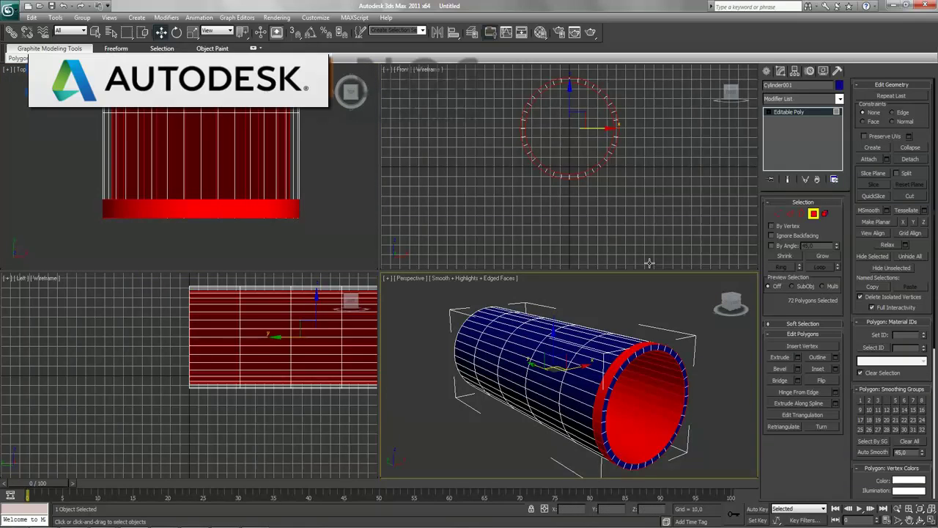
{"action": "key", "text": "alt+w"}
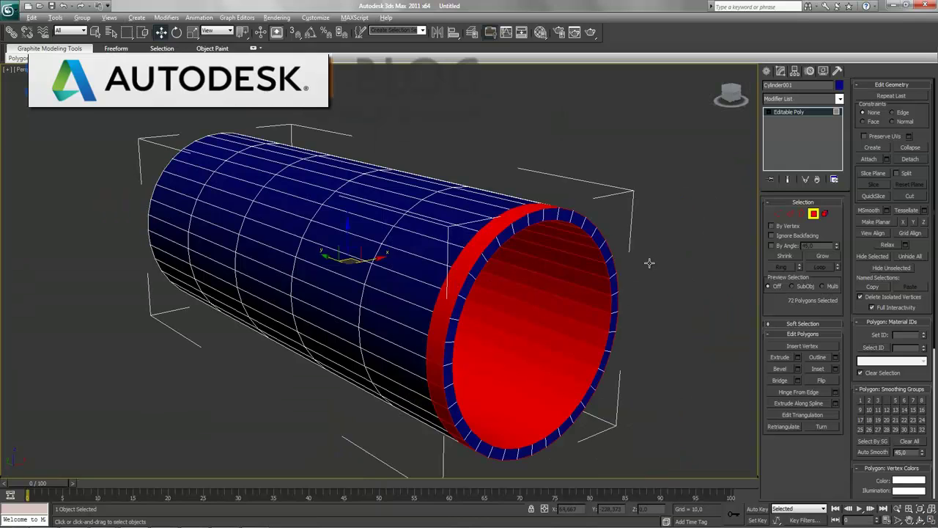
{"action": "left_click", "coordinate": [528, 350], "text": "alt"}
{"action": "left_click", "coordinate": [537, 319], "text": "alt"}
{"action": "left_click", "coordinate": [546, 293], "text": "alt"}
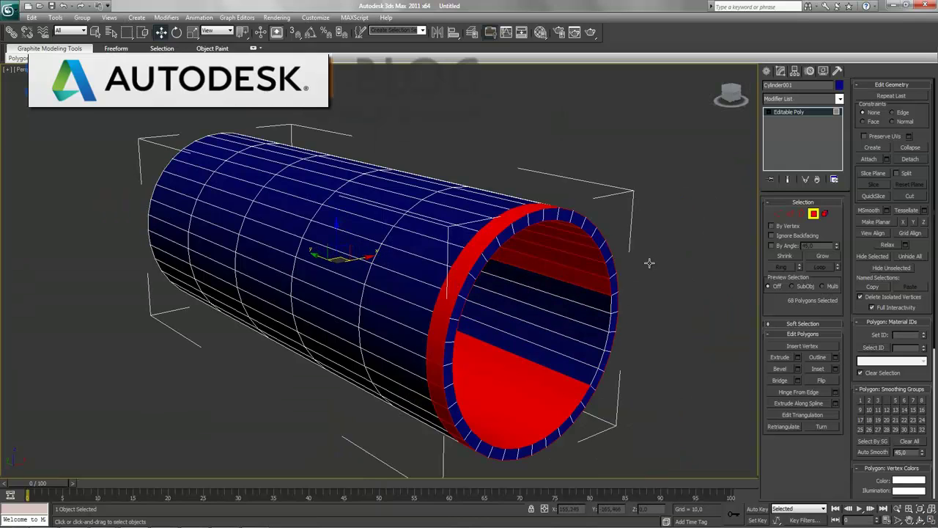
{"action": "left_click", "coordinate": [549, 272], "text": "alt"}
{"action": "left_click", "coordinate": [555, 256], "text": "alt"}
{"action": "left_click", "coordinate": [560, 246], "text": "alt"}
{"action": "left_click", "coordinate": [561, 234], "text": "alt"}
{"action": "left_click", "coordinate": [564, 227], "text": "alt"}
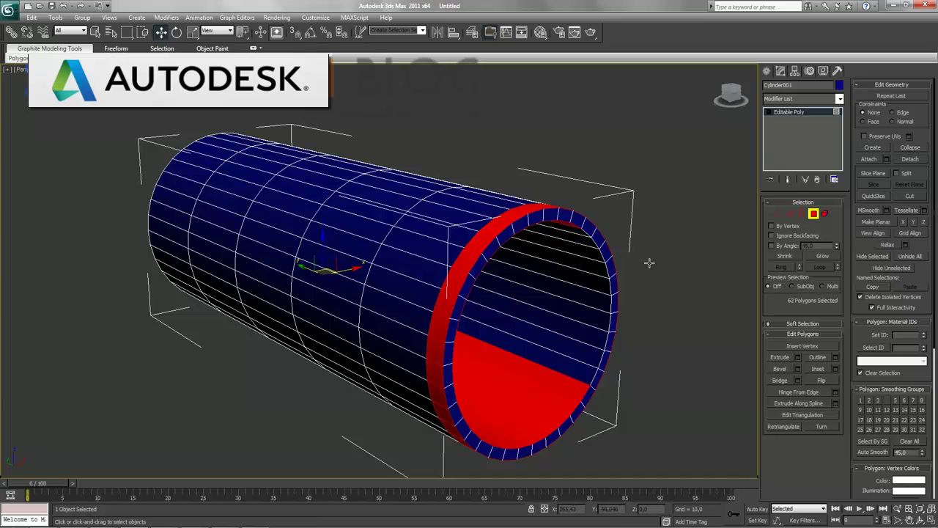
Deselect the remaining inner-wall strips so only the outer end band stays selected
{"action": "key", "text": "ctrl+Page_Down"}
{"action": "key", "text": "ctrl+Page_Down"}
{"action": "key", "text": "ctrl+Page_Down"}
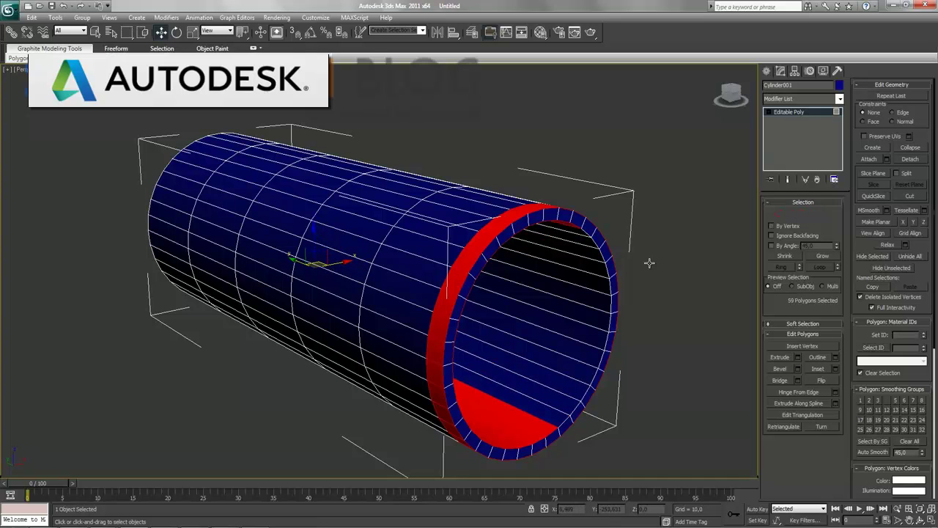
{"action": "key", "text": "ctrl+Page_Down"}
{"action": "key", "text": "ctrl+Page_Down"}
{"action": "key", "text": "ctrl+Page_Down"}
{"action": "middle_click_drag", "start_coordinate": [649, 262], "coordinate": [649, 262], "text": "alt"}
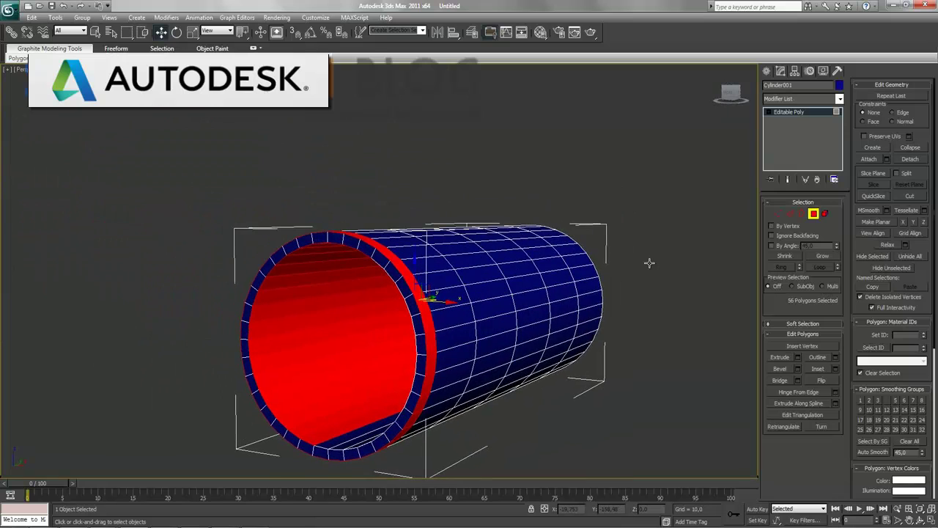
{"action": "key", "text": "ctrl+Page_Down"}
{"action": "key", "text": "ctrl+Page_Down"}
{"action": "key", "text": "ctrl+Page_Down"}
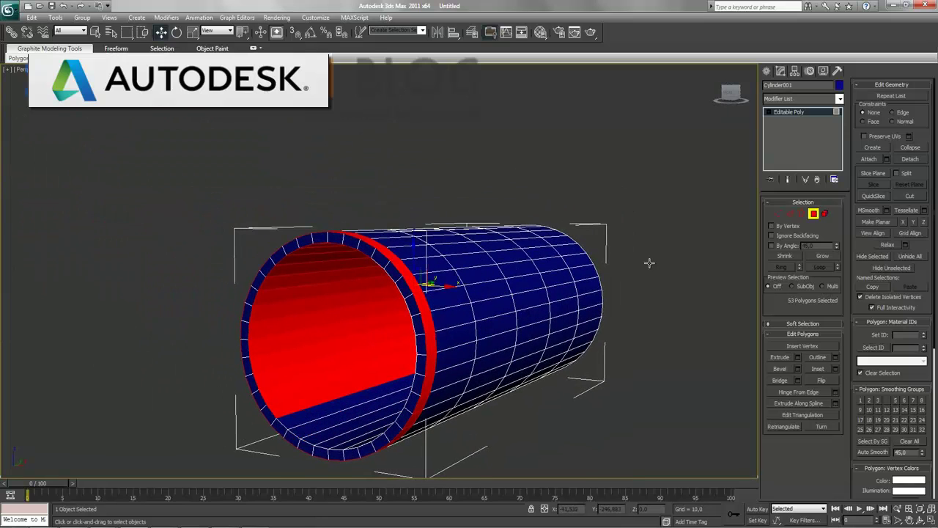
{"action": "key", "text": "ctrl+Page_Down"}
{"action": "key", "text": "ctrl+Page_Down"}
{"action": "key", "text": "ctrl+Page_Down"}
{"action": "key", "text": "ctrl+Page_Down"}
{"action": "key", "text": "ctrl+Page_Down"}
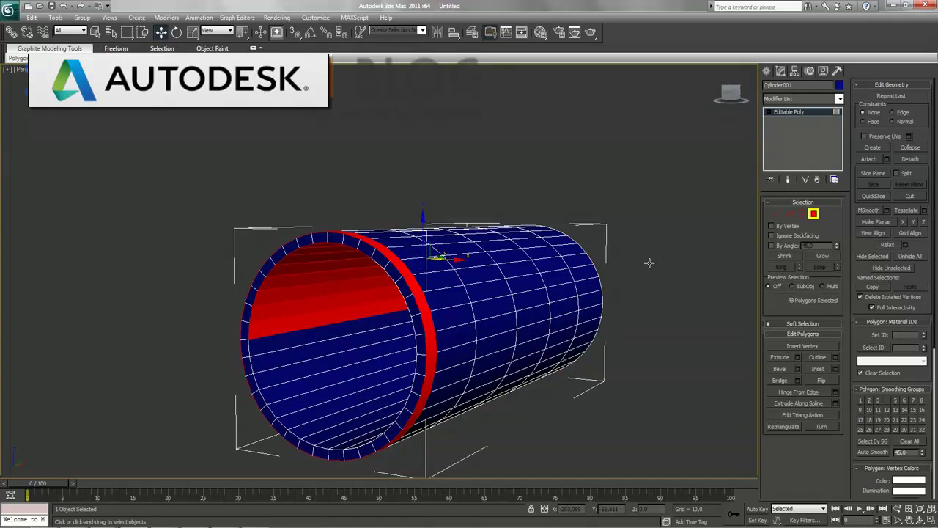
{"action": "key", "text": "ctrl+Page_Down"}
{"action": "key", "text": "ctrl+Page_Down"}
{"action": "key", "text": "ctrl+Page_Down"}
{"action": "key", "text": "ctrl+Page_Down"}
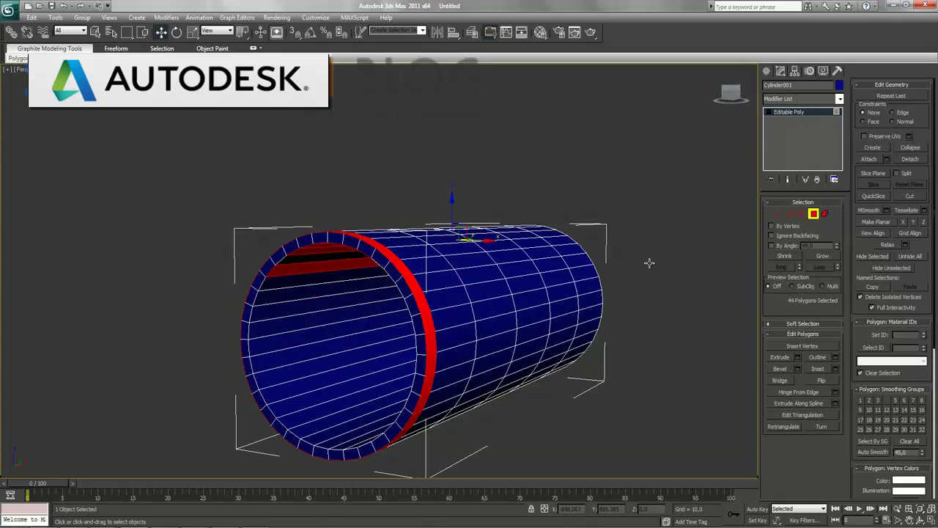
{"action": "key", "text": "ctrl+Page_Down"}
{"action": "key", "text": "ctrl+Page_Down"}
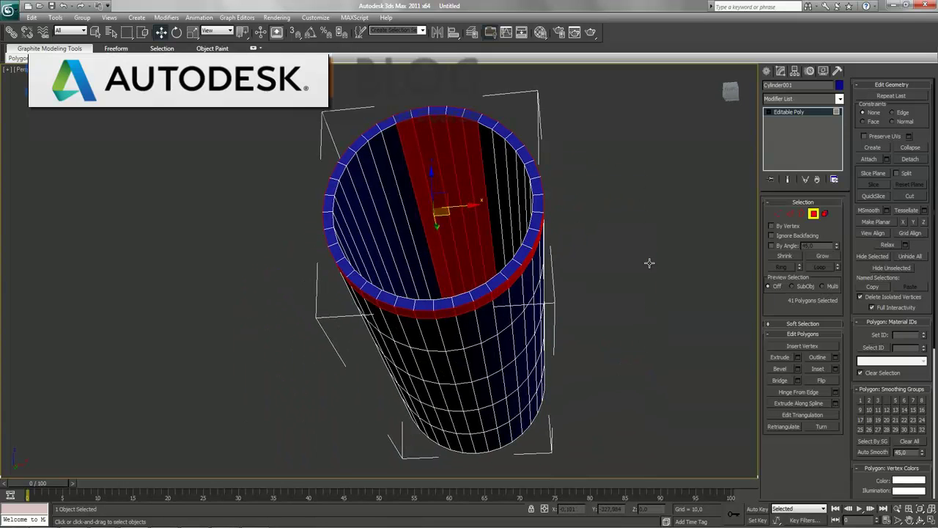
{"action": "key", "text": "ctrl+Page_Down"}
{"action": "key", "text": "ctrl+Page_Down"}
{"action": "key", "text": "ctrl+Page_Down"}
{"action": "key", "text": "ctrl+Page_Down"}
{"action": "key", "text": "ctrl+Page_Down"}
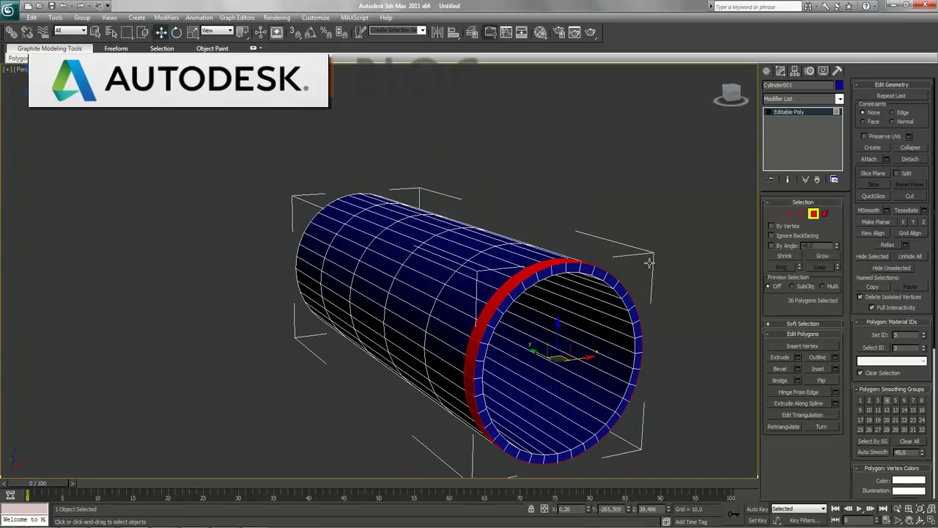
Preview a Local Normal inward extrusion of the end band, cancel it, and clear the selection
{"action": "key", "text": "shift+e"}
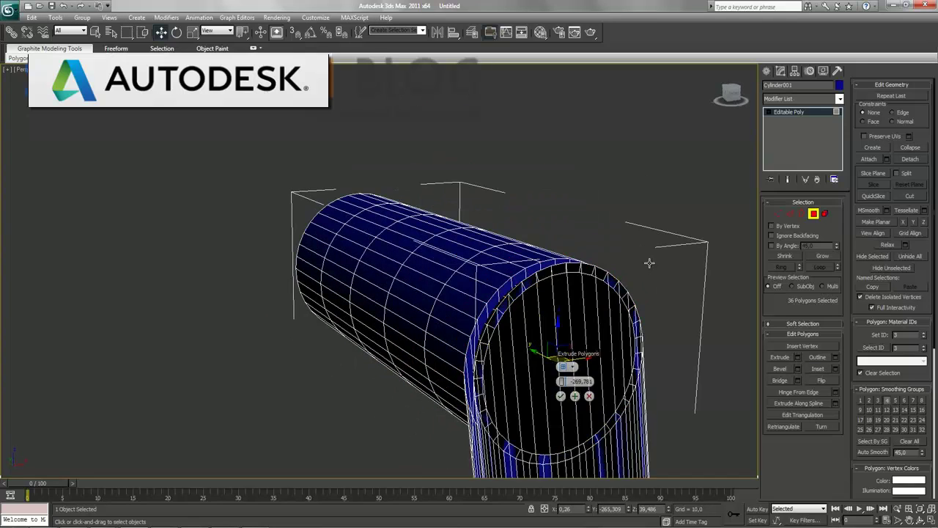
{"action": "left_click", "coordinate": [565, 367]}
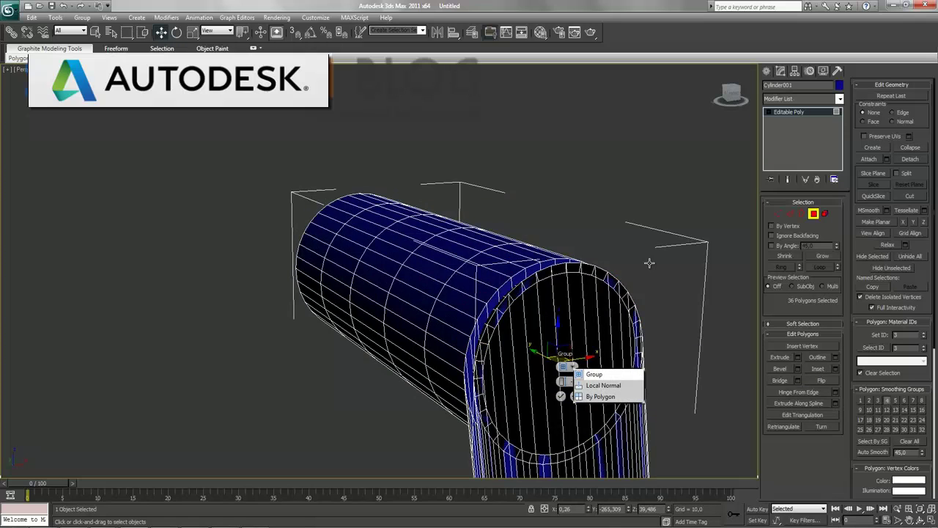
{"action": "left_click", "coordinate": [603, 384]}
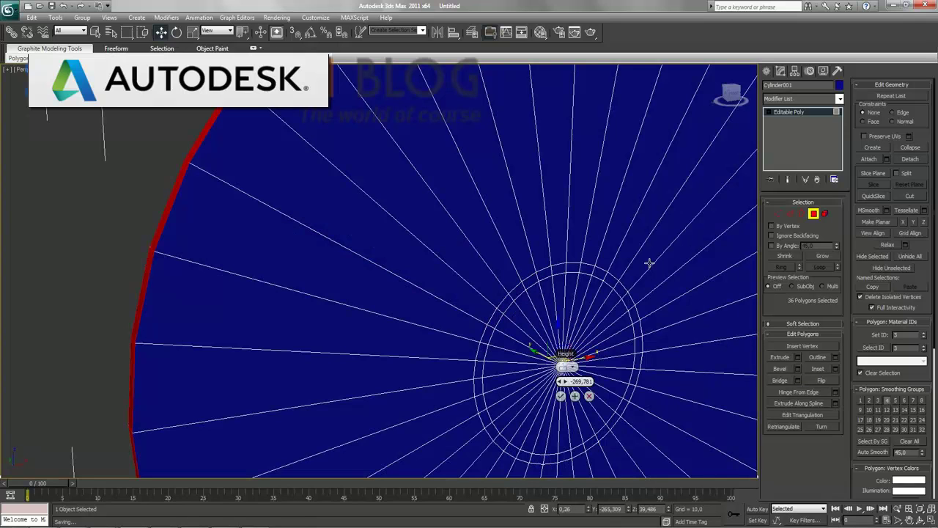
{"action": "left_click_drag", "start_coordinate": [560, 381], "coordinate": [560, 375]}
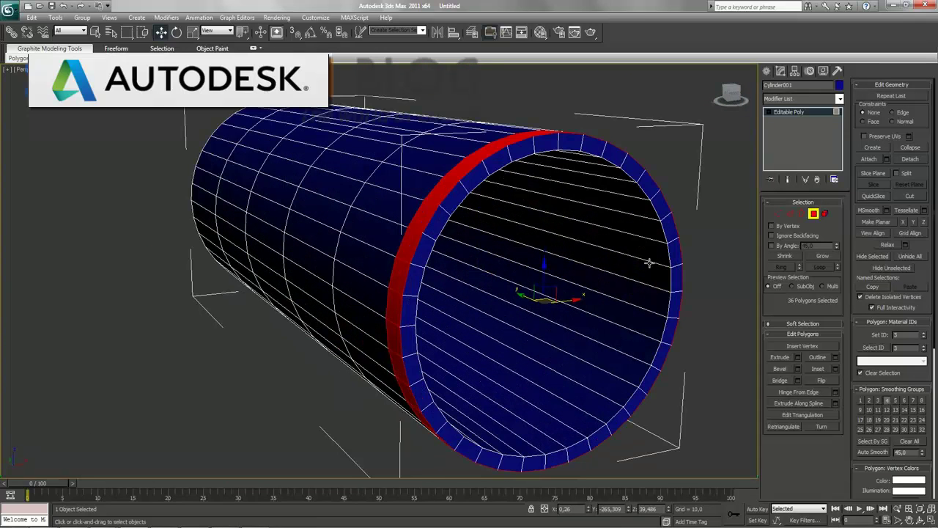
{"action": "key", "text": "ctrl+d"}
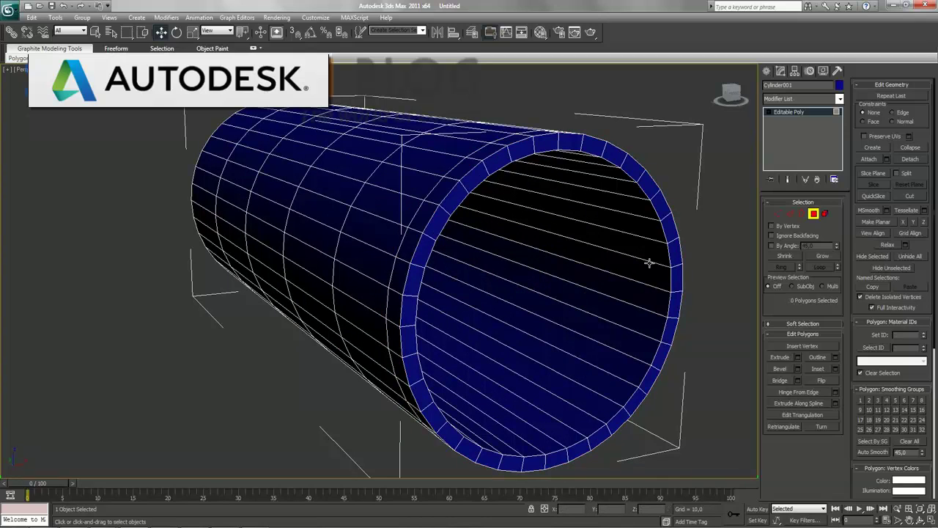
Extrude the end ring of polygons outward by 15.138 to form the flange
{"action": "key", "text": "shift+e"}
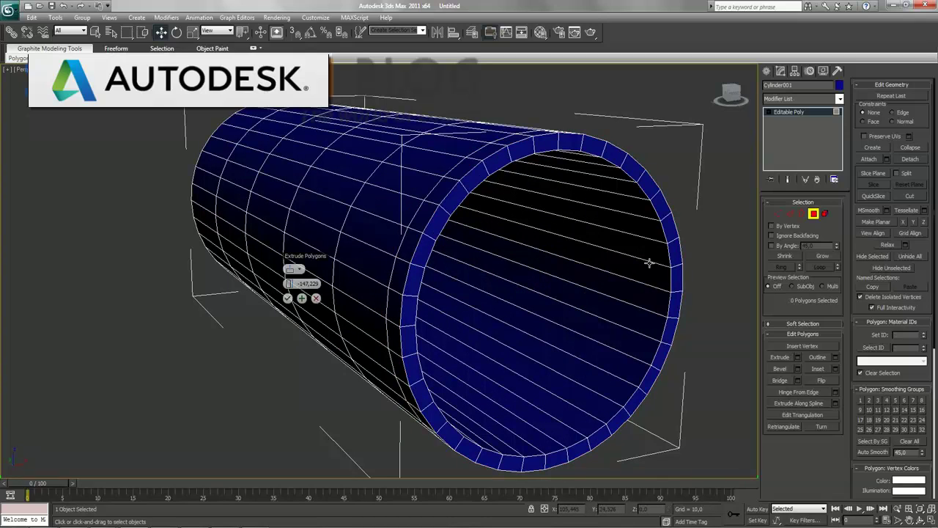
{"action": "left_click", "coordinate": [649, 262]}
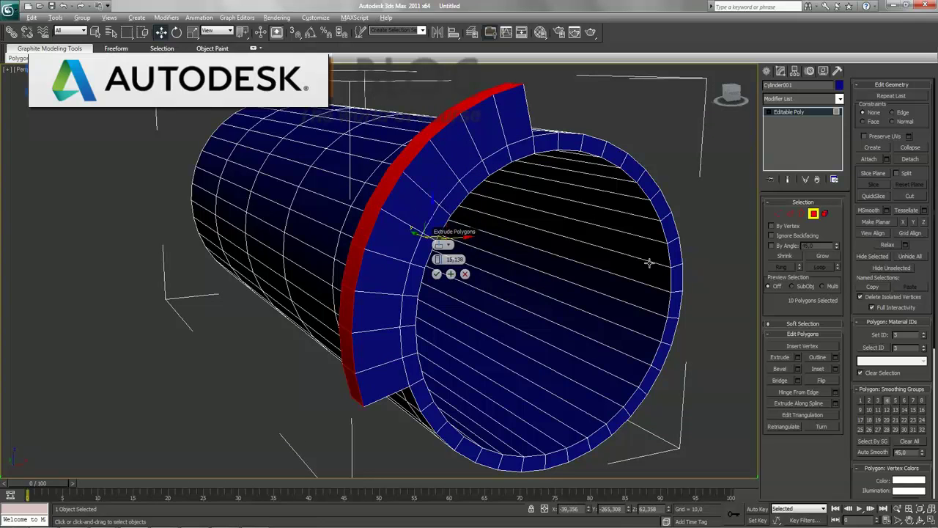
{"action": "middle_click_drag", "start_coordinate": [649, 263], "coordinate": [649, 262], "text": "alt"}
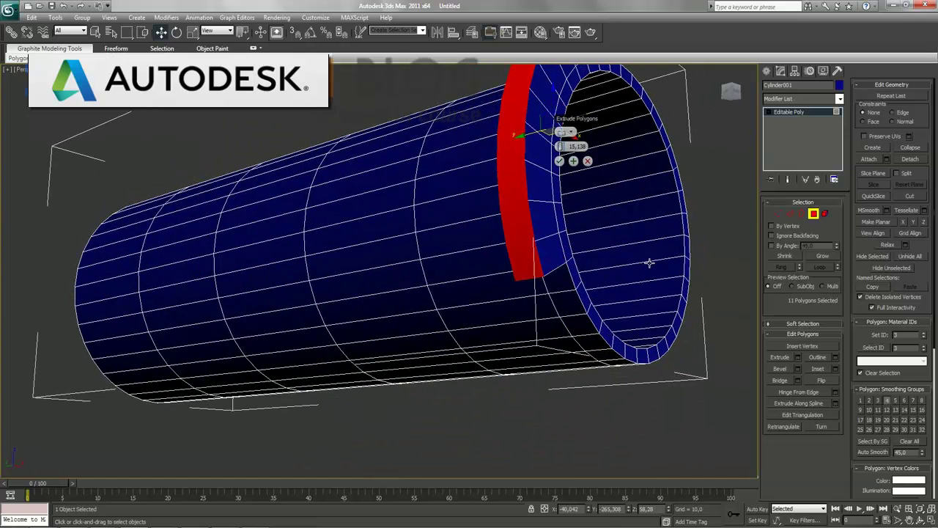
{"action": "middle_click_drag", "start_coordinate": [649, 262], "coordinate": [648, 262], "text": "alt"}
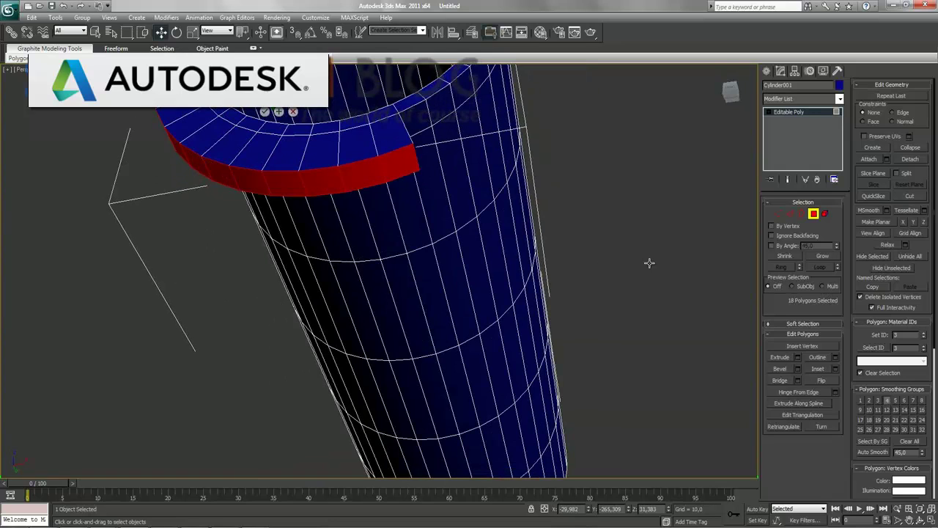
{"action": "middle_click_drag", "start_coordinate": [649, 262], "coordinate": [649, 262], "text": "alt"}
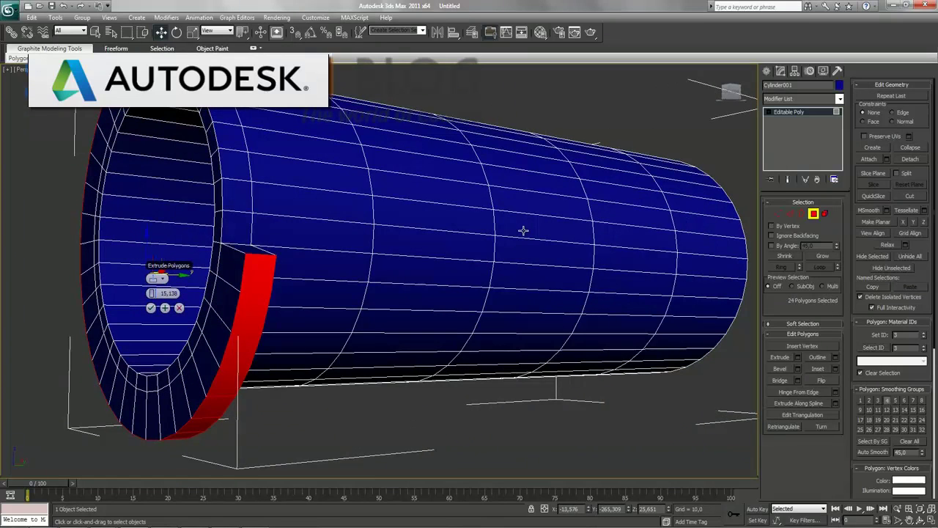
{"action": "middle_click_drag", "start_coordinate": [522, 231], "coordinate": [523, 230], "text": "alt"}
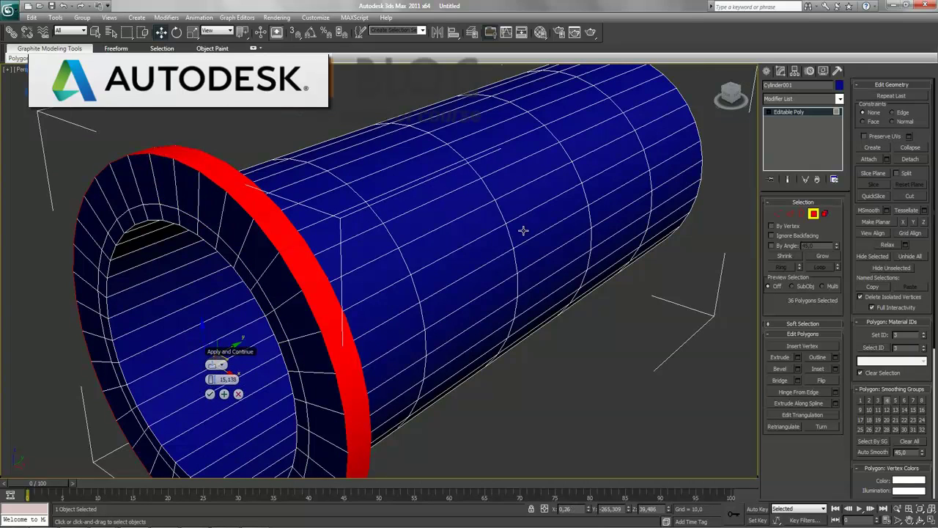
{"action": "left_click", "coordinate": [209, 394]}
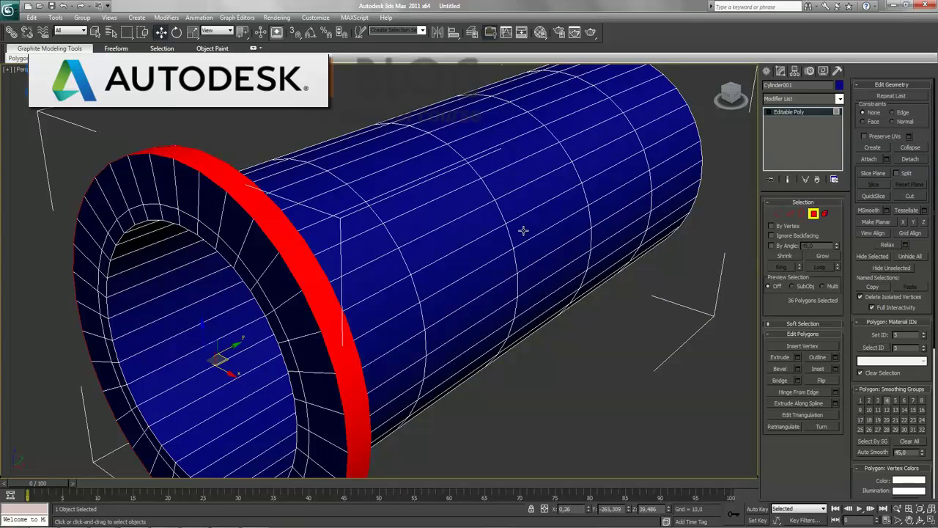
{"action": "scroll", "coordinate": [523, 230], "scroll_direction": "up", "scroll_amount": 2}
{"action": "scroll", "coordinate": [523, 230], "scroll_direction": "up", "scroll_amount": 3}
{"action": "middle_click_drag", "start_coordinate": [523, 230], "coordinate": [523, 230], "text": "alt"}
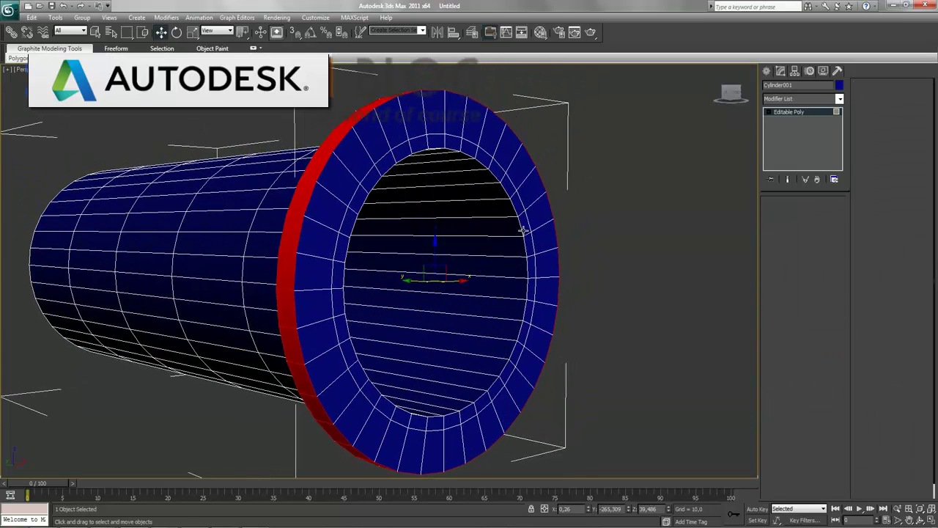
Select the flanged cylinder and change its object colour from blue to grey
{"action": "key", "text": "4"}
{"action": "key", "text": "ctrl+d"}
{"action": "left_click", "coordinate": [524, 230]}
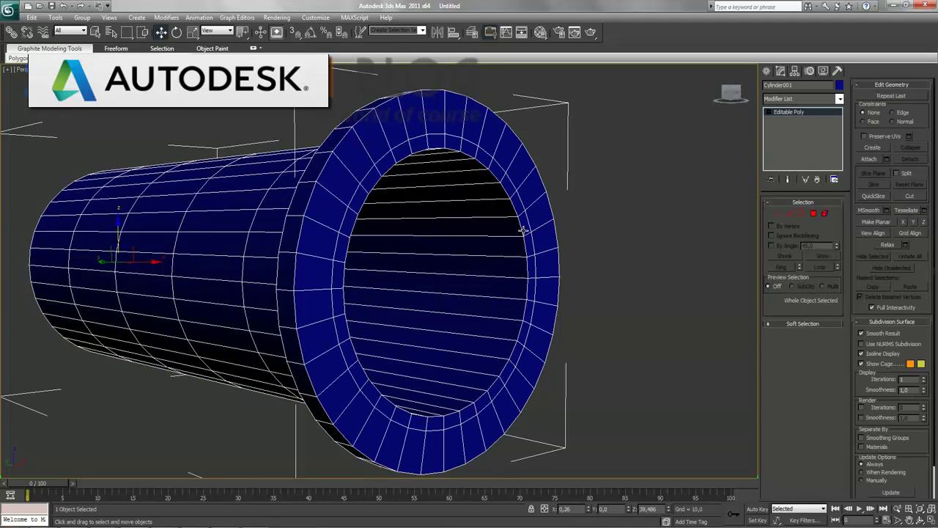
{"action": "left_click", "coordinate": [532, 290]}
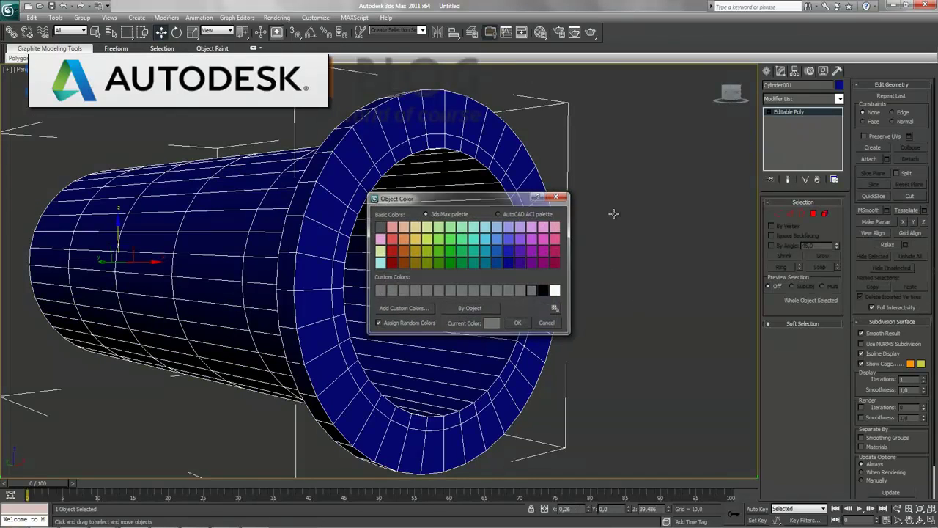
{"action": "key", "text": "Return"}
{"action": "left_click", "coordinate": [573, 211]}
Frame and centre the ring in the front view, then return to four viewports
{"action": "key", "text": "F4"}
{"action": "key", "text": "F4"}
{"action": "key", "text": "alt+w"}
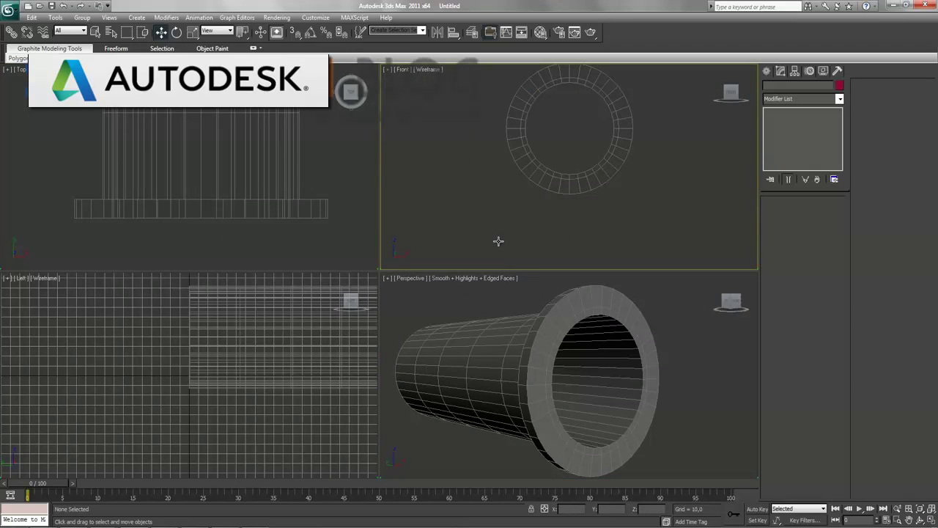
{"action": "key", "text": "alt+w"}
{"action": "key", "text": "z"}
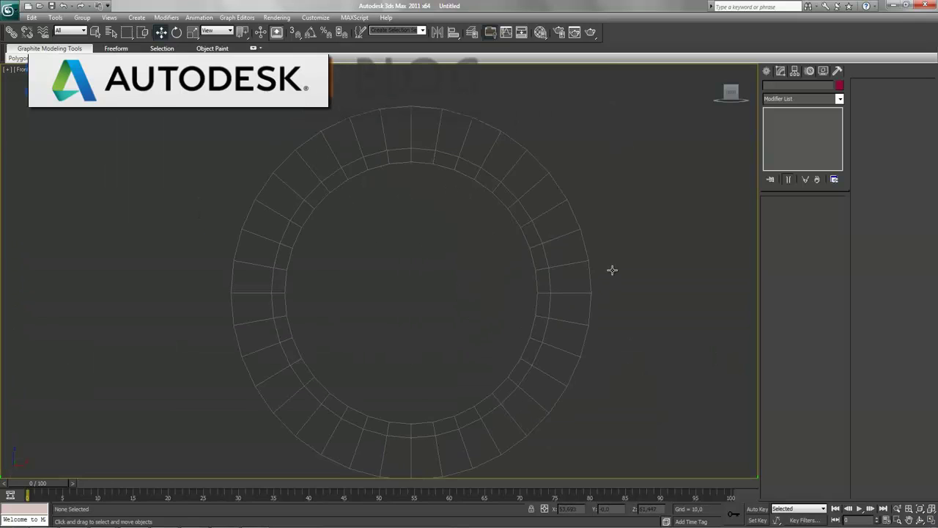
{"action": "scroll", "coordinate": [612, 270], "scroll_direction": "up", "scroll_amount": 2}
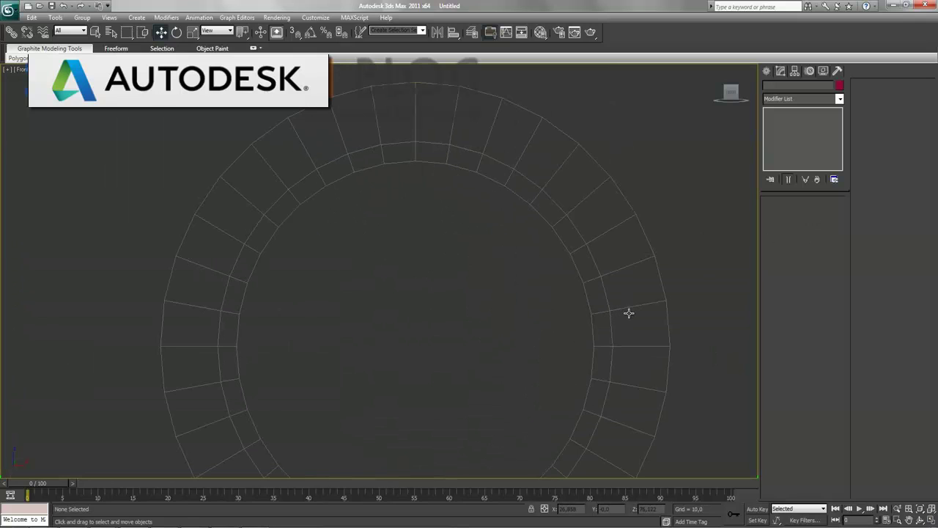
{"action": "middle_click_drag", "start_coordinate": [578, 299], "coordinate": [525, 301]}
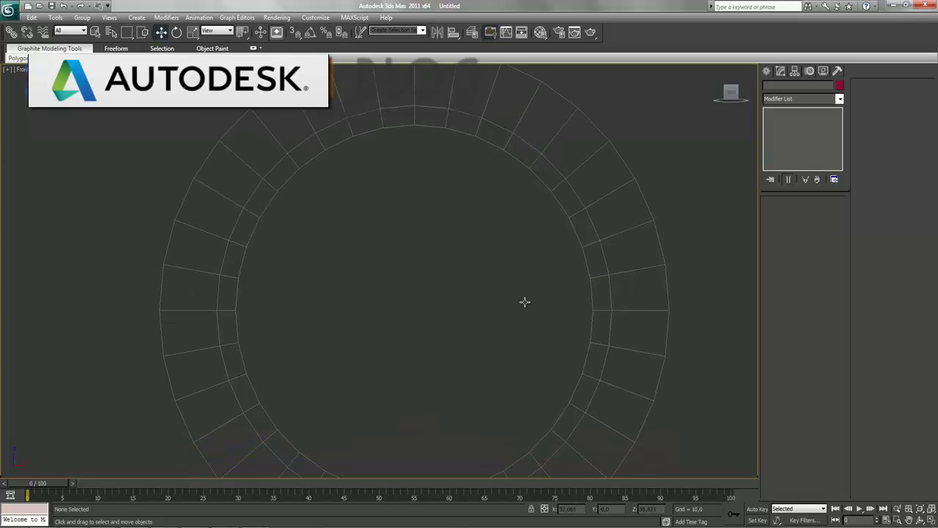
{"action": "key", "text": "alt+w"}
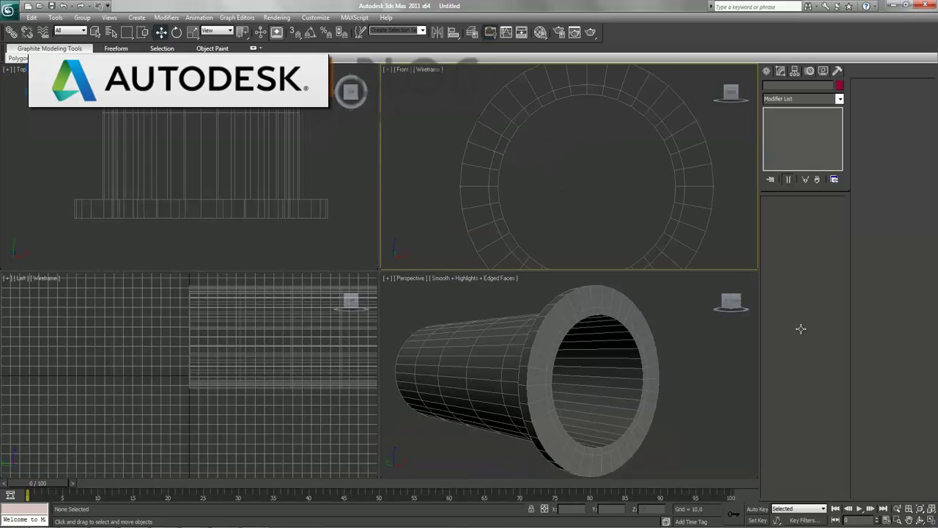
In the top view, mirror the pipe across XY as a copy, Cylinder002
{"action": "key", "text": "alt+w"}
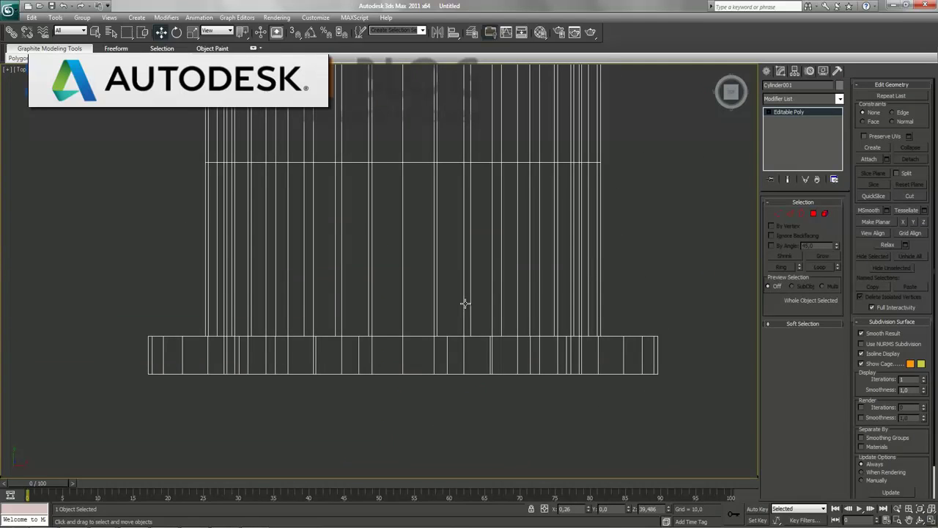
{"action": "scroll", "coordinate": [465, 303], "scroll_direction": "down", "scroll_amount": 1}
{"action": "scroll", "coordinate": [466, 304], "scroll_direction": "down", "scroll_amount": 3}
{"action": "scroll", "coordinate": [467, 312], "scroll_direction": "down", "scroll_amount": 5}
{"action": "scroll", "coordinate": [469, 318], "scroll_direction": "down", "scroll_amount": 1}
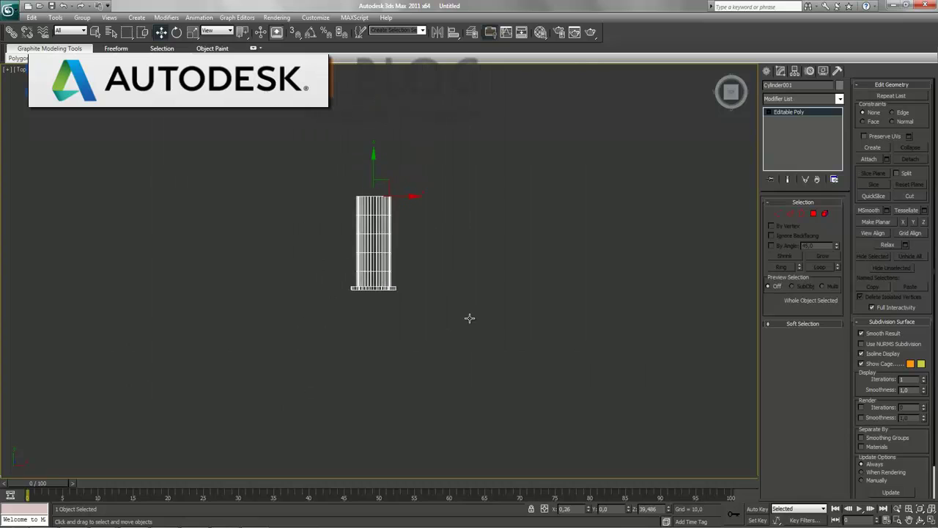
{"action": "key", "text": "alt+m"}
{"action": "key", "text": "Down"}
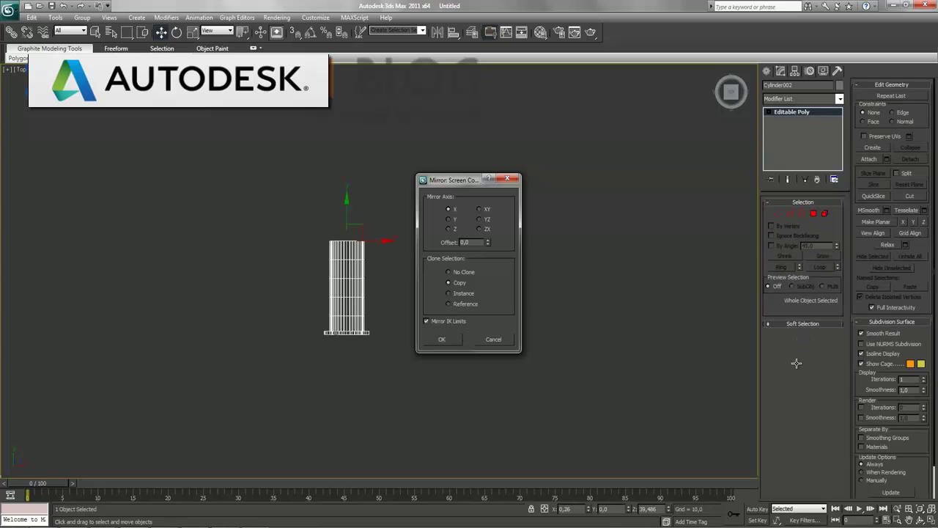
{"action": "key", "text": "Right"}
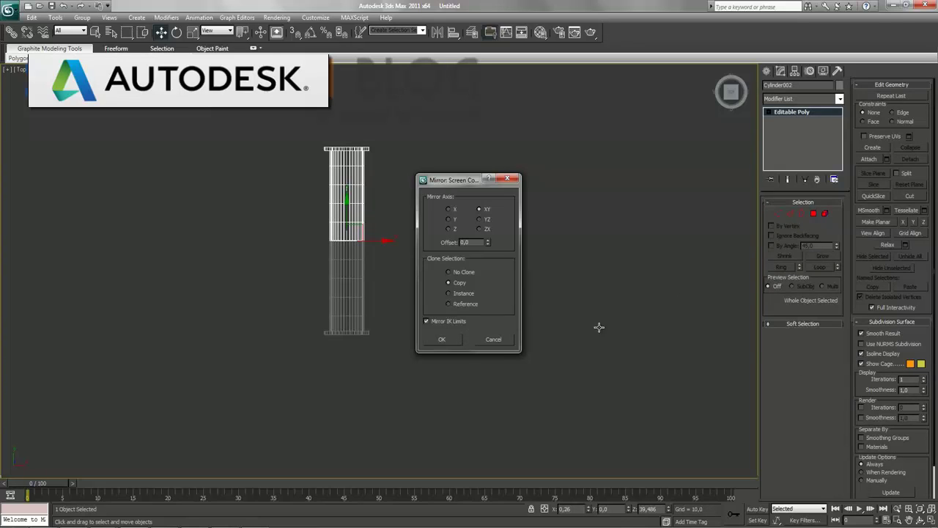
{"action": "key", "text": "Return"}
Slide Cylinder002 along Y until its flange meets the original pipe's flange
{"action": "left_click_drag", "start_coordinate": [352, 304], "coordinate": [22, 258]}
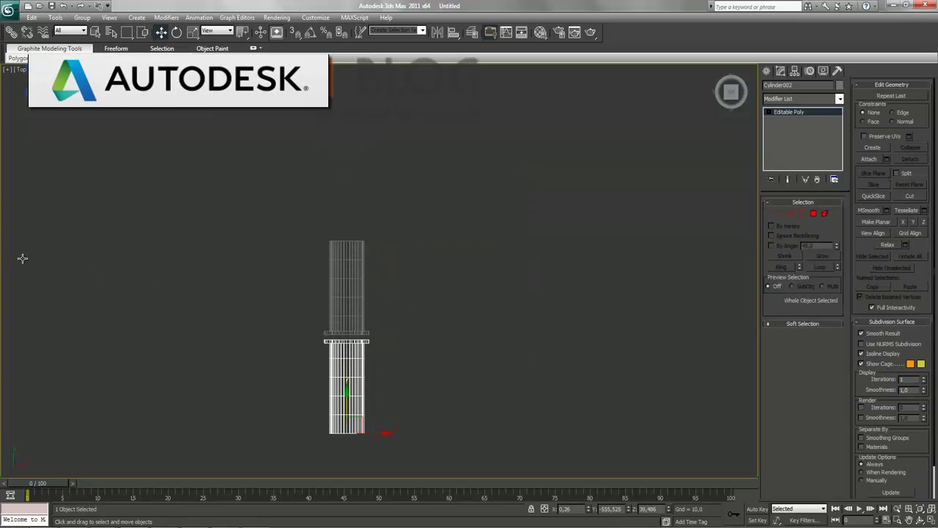
{"action": "scroll", "coordinate": [29, 259], "scroll_direction": "up", "scroll_amount": 2}
{"action": "scroll", "coordinate": [39, 259], "scroll_direction": "up", "scroll_amount": 3}
{"action": "scroll", "coordinate": [314, 224], "scroll_direction": "up", "scroll_amount": 2}
{"action": "scroll", "coordinate": [249, 215], "scroll_direction": "up", "scroll_amount": 2}
{"action": "mouse_move", "coordinate": [250, 214]}
{"action": "left_mouse_down"}
{"action": "mouse_move", "coordinate": [106, 206]}
{"action": "mouse_move", "coordinate": [118, 209]}
{"action": "left_mouse_up"}
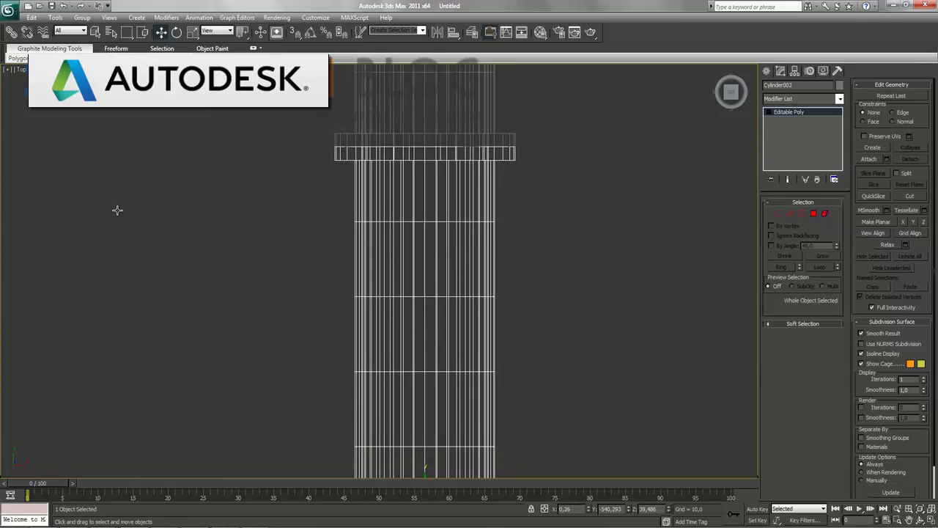
{"action": "scroll", "coordinate": [140, 218], "scroll_direction": "down", "scroll_amount": 1}
{"action": "scroll", "coordinate": [274, 220], "scroll_direction": "down", "scroll_amount": 2}
{"action": "scroll", "coordinate": [274, 220], "scroll_direction": "down", "scroll_amount": 1}
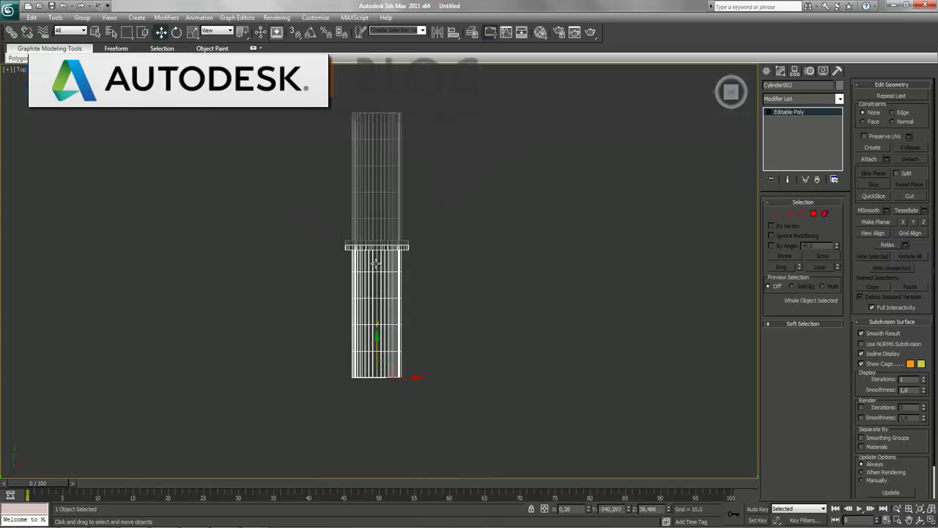
{"action": "key", "text": "alt+w"}
{"action": "right_click", "coordinate": [653, 274]}
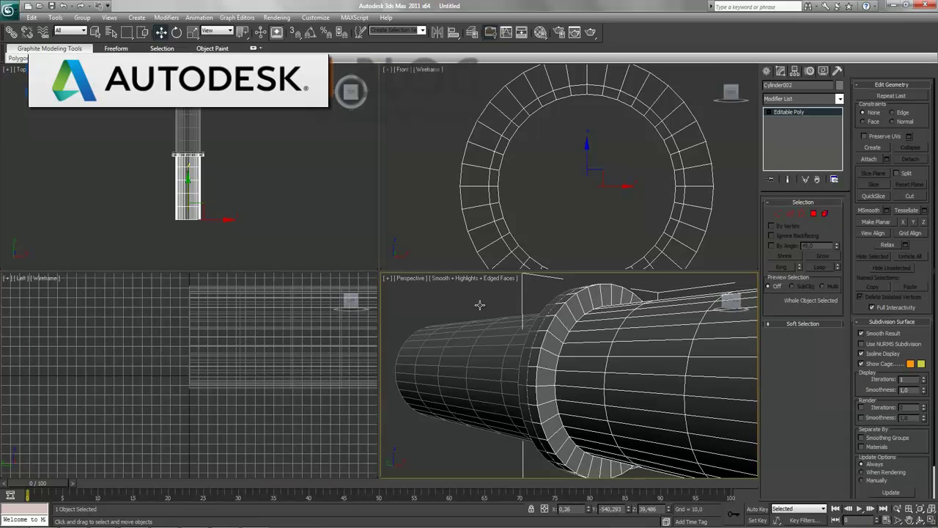
Maximize the perspective view, frame the joined pipe and orbit to inspect it
{"action": "key", "text": "alt+w"}
{"action": "key", "text": "z"}
{"action": "scroll", "coordinate": [326, 337], "scroll_direction": "up", "scroll_amount": 3}
{"action": "key", "text": "ctrl+d"}
{"action": "mouse_move", "coordinate": [356, 342]}
{"action": "middle_mouse_down", "text": "alt"}
{"action": "mouse_move", "coordinate": [378, 338]}
{"action": "mouse_move", "coordinate": [371, 325]}
{"action": "middle_mouse_up", "text": "alt"}
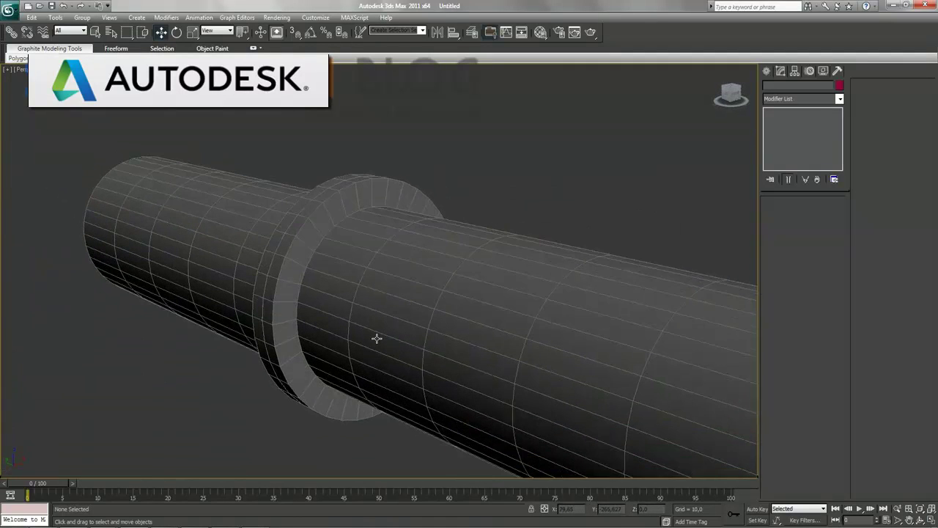
Show the front view full screen, zoomed in on the flange ring
{"action": "key", "text": "alt+w"}
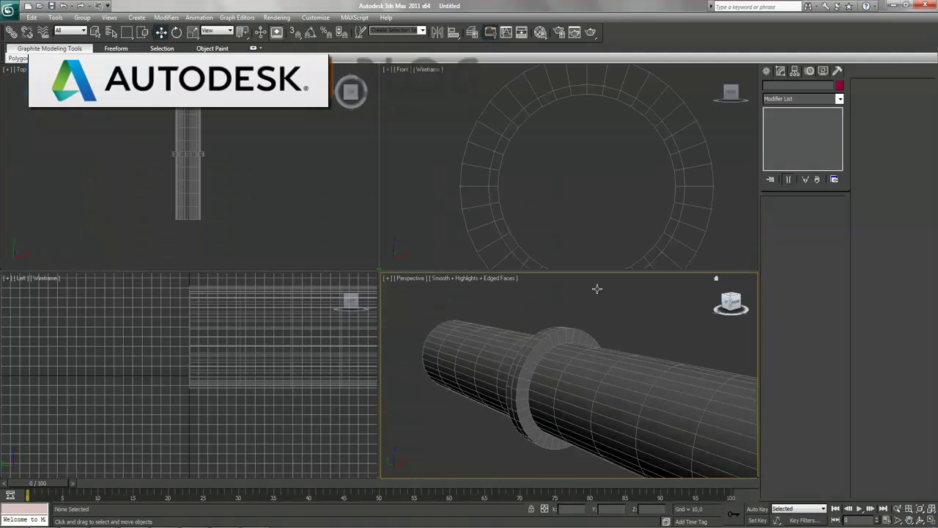
{"action": "key", "text": "alt+w"}
{"action": "scroll", "coordinate": [565, 301], "scroll_direction": "down", "scroll_amount": 2}
{"action": "scroll", "coordinate": [535, 295], "scroll_direction": "down", "scroll_amount": 2}
{"action": "scroll", "coordinate": [528, 290], "scroll_direction": "down", "scroll_amount": 2}
{"action": "scroll", "coordinate": [535, 283], "scroll_direction": "up", "scroll_amount": 2}
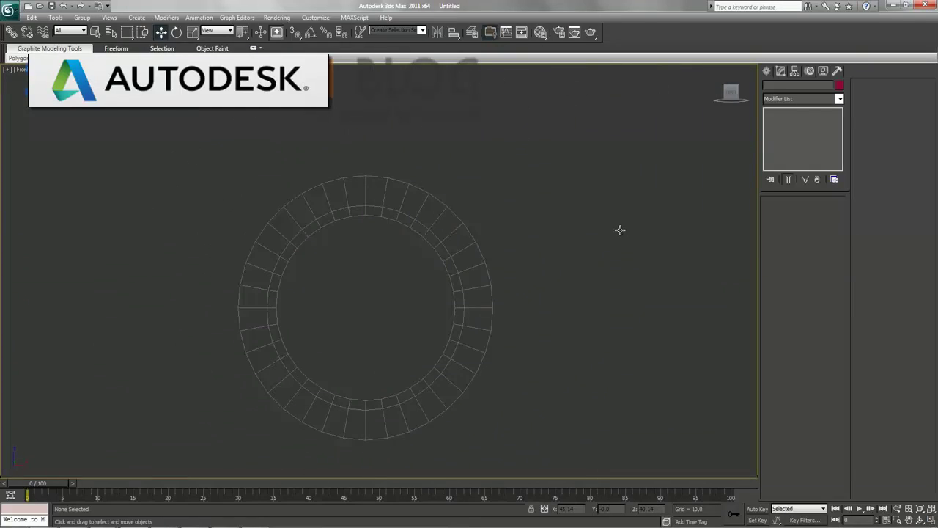
{"action": "scroll", "coordinate": [417, 218], "scroll_direction": "up", "scroll_amount": 3}
{"action": "scroll", "coordinate": [450, 209], "scroll_direction": "down", "scroll_amount": 1}
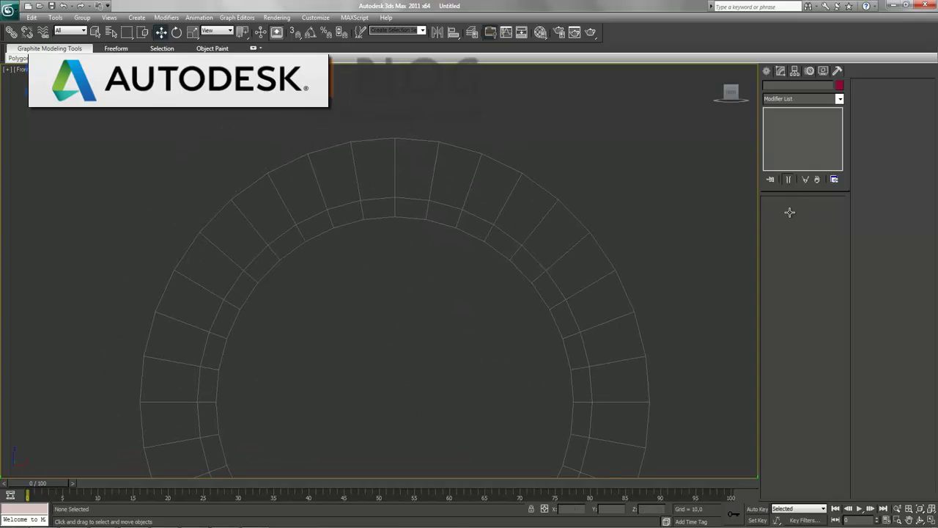
Draw a small 6-sided cylinder near the ring's upper right for the bolt head
{"action": "left_click", "coordinate": [784, 156]}
{"action": "left_click_drag", "start_coordinate": [576, 165], "coordinate": [598, 165]}
{"action": "left_click", "coordinate": [598, 165]}
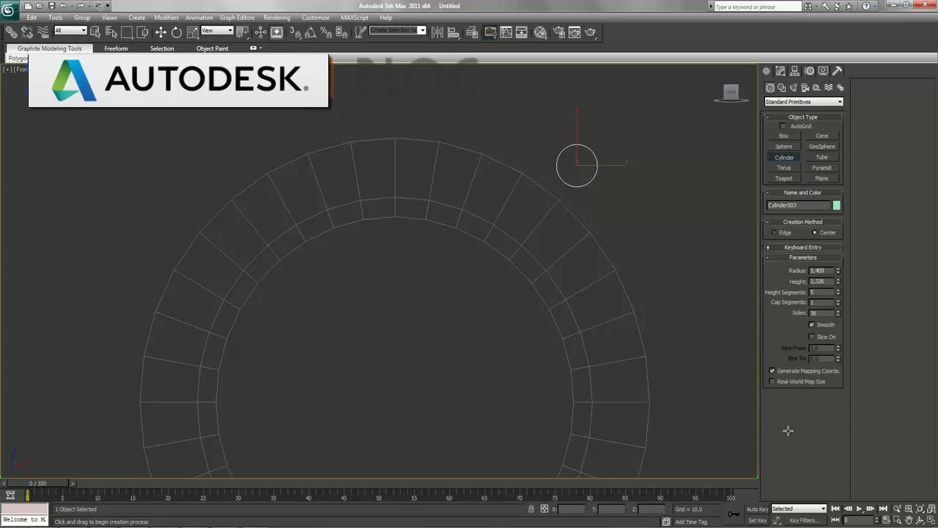
{"action": "type", "text": "6"}
{"action": "key", "text": "Return"}
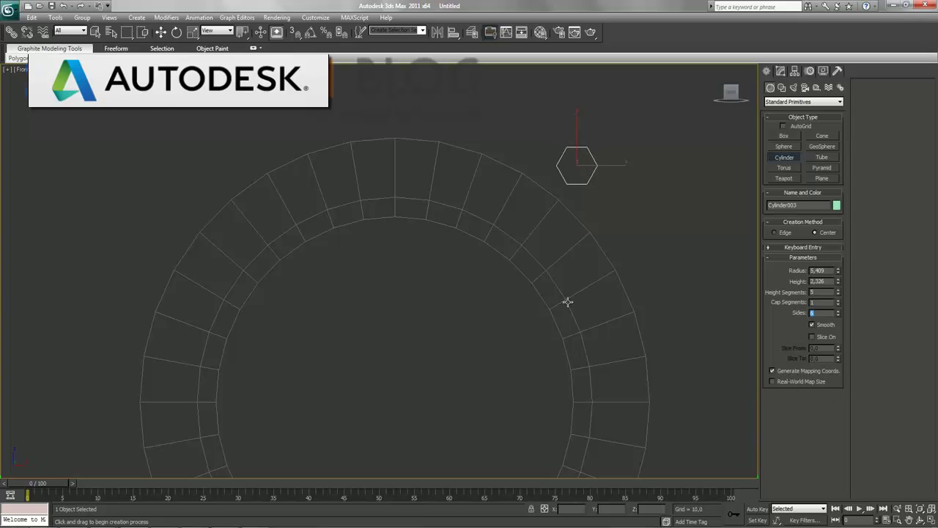
{"action": "type", "text": "5"}
{"action": "key", "text": "Return"}
{"action": "type", "text": "6"}
{"action": "key", "text": "Return"}
{"action": "right_click", "coordinate": [686, 307]}
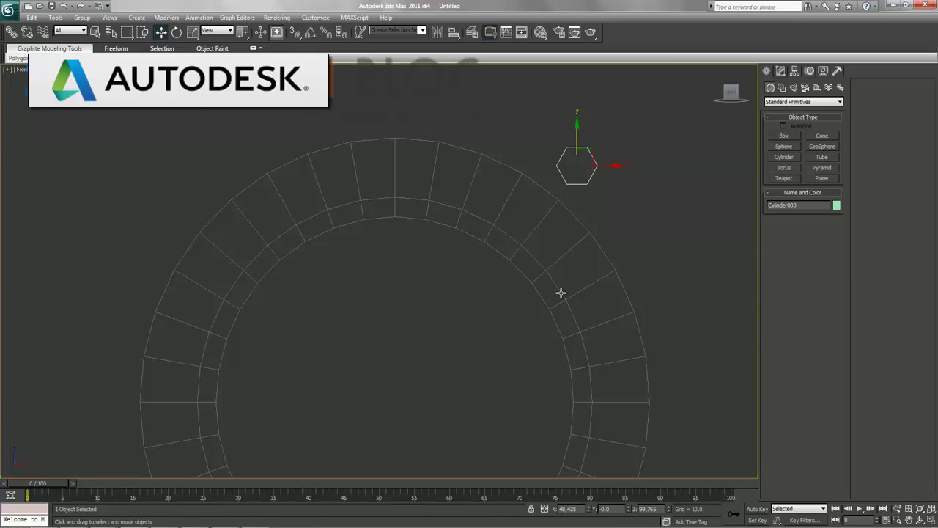
Frame the hexagon in a maximized perspective view and set its height segments to 2
{"action": "key", "text": "alt+w"}
{"action": "right_click", "coordinate": [540, 278]}
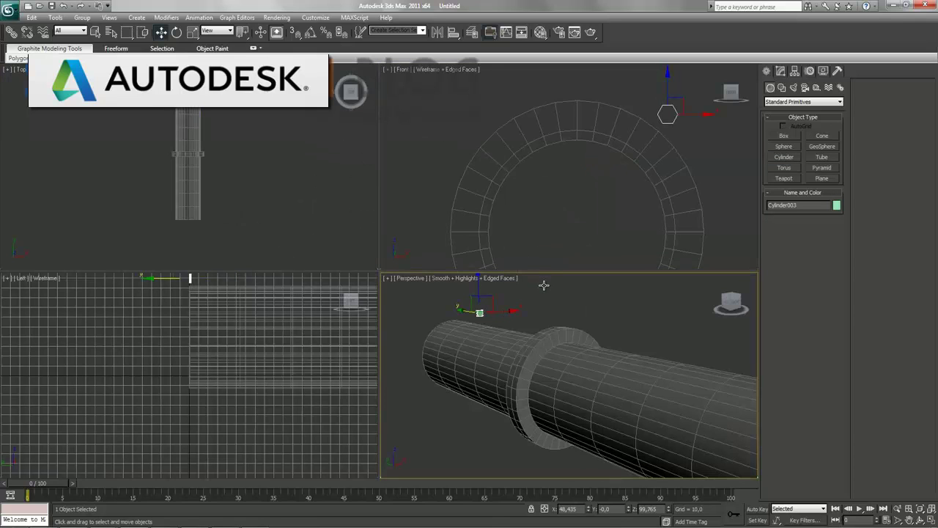
{"action": "key", "text": "alt+w"}
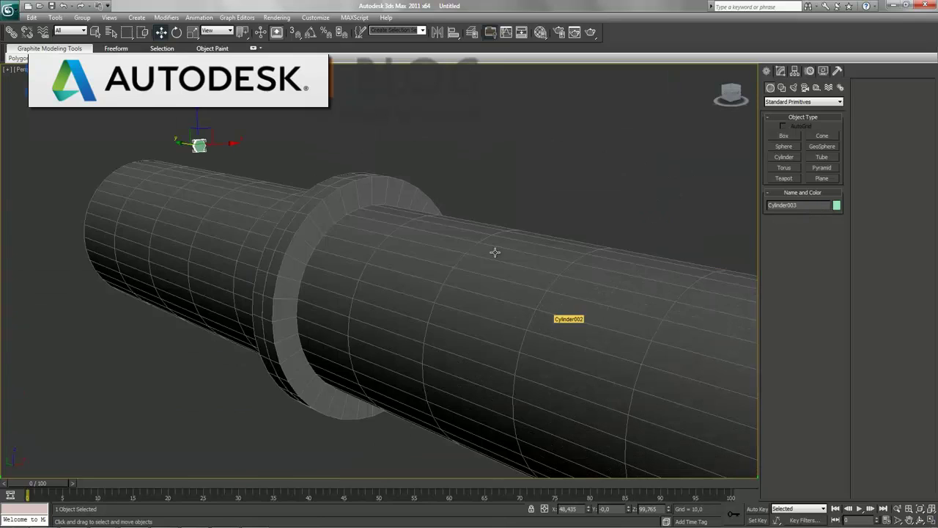
{"action": "key", "text": "z"}
{"action": "left_click", "coordinate": [781, 71]}
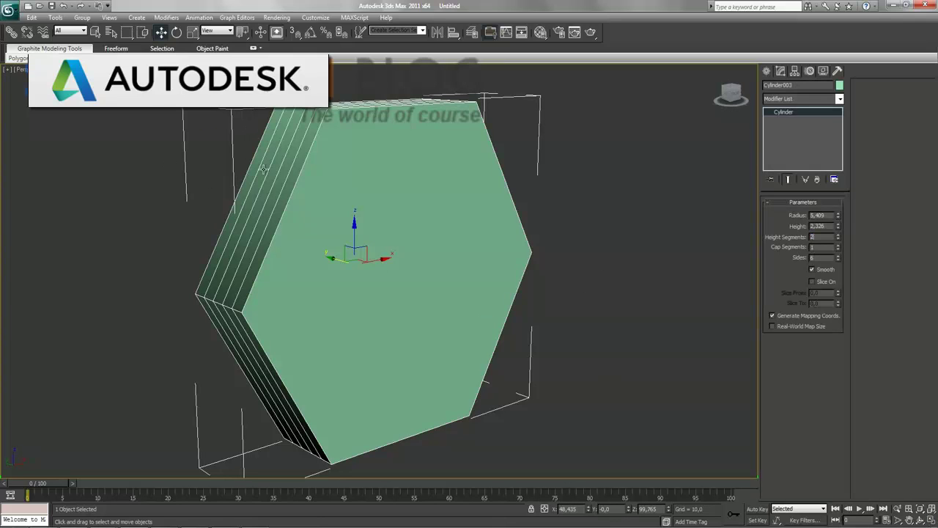
{"action": "key", "text": "Return"}
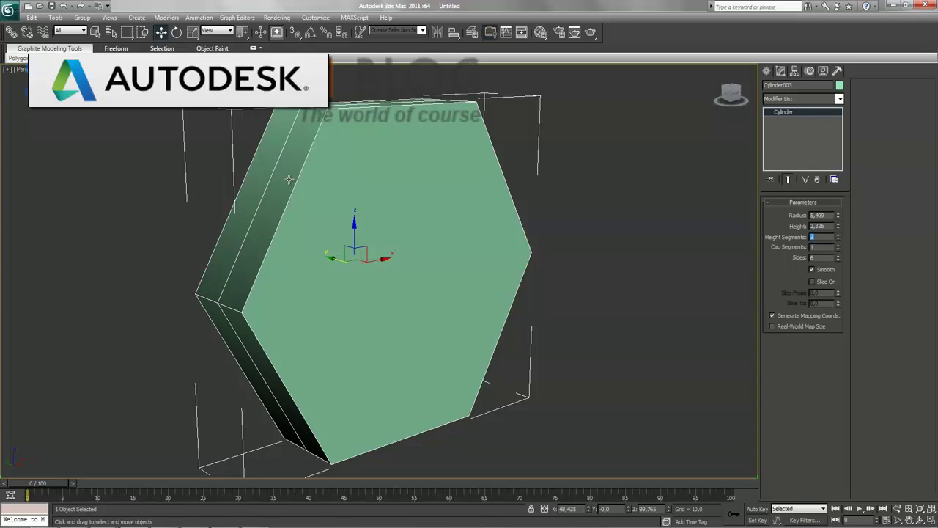
{"action": "right_click", "coordinate": [277, 205]}
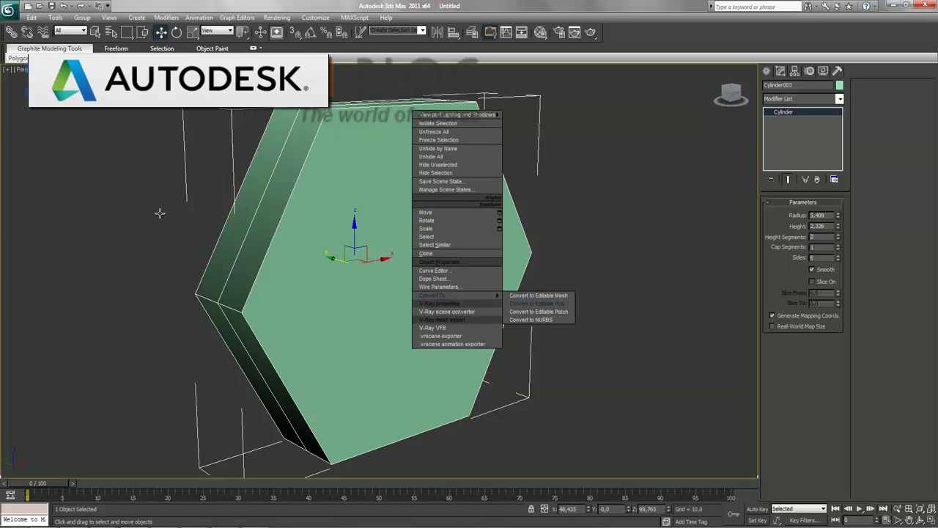
Convert the hexagon to Editable Poly and inset its front face by 1.749
{"action": "left_click", "coordinate": [536, 303]}
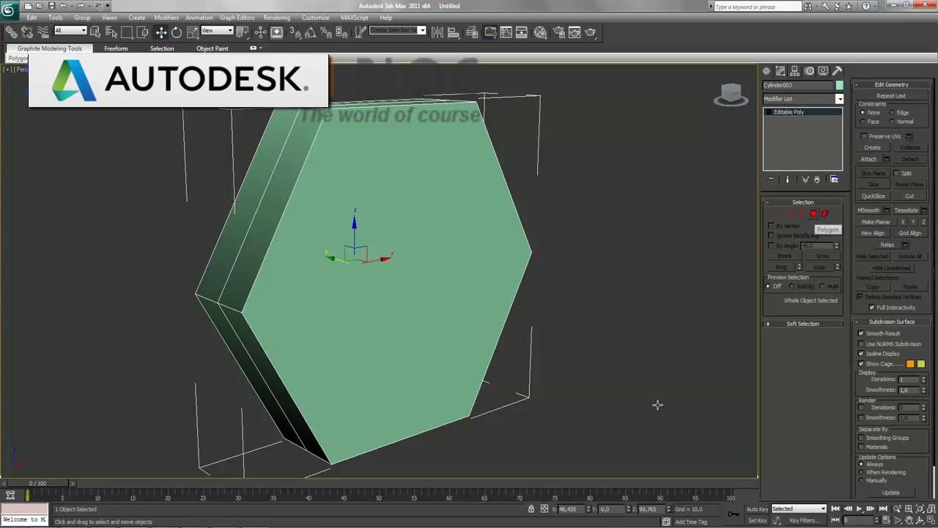
{"action": "key", "text": "4"}
{"action": "left_click", "coordinate": [405, 267]}
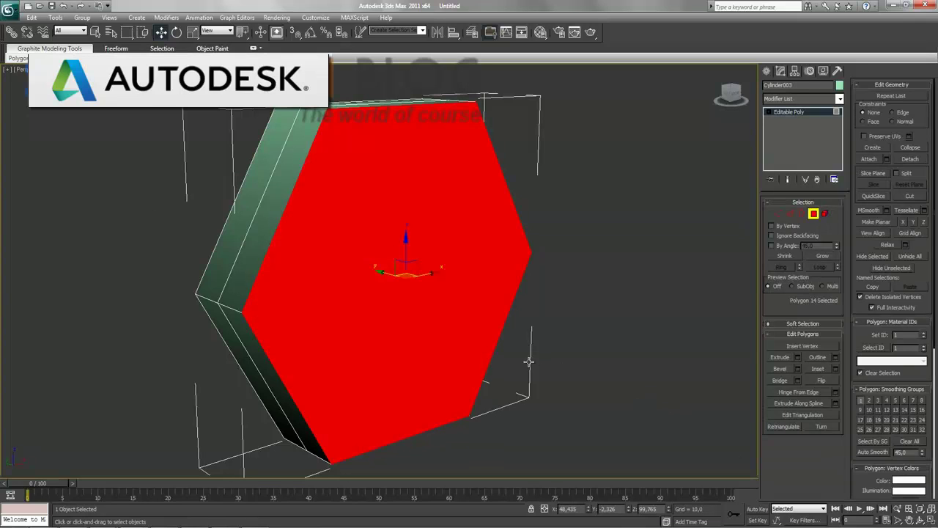
{"action": "key", "text": "shift+ctrl+i"}
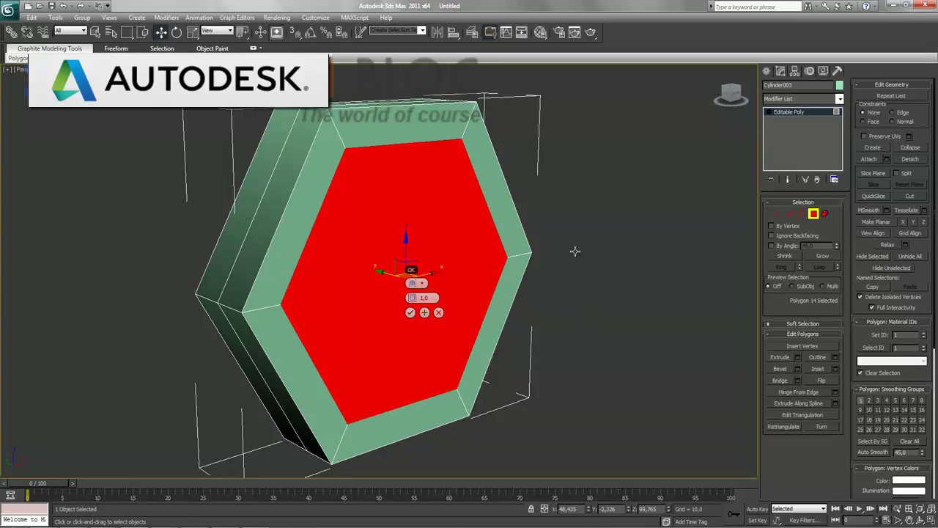
{"action": "left_click_drag", "start_coordinate": [568, 231], "coordinate": [553, 377]}
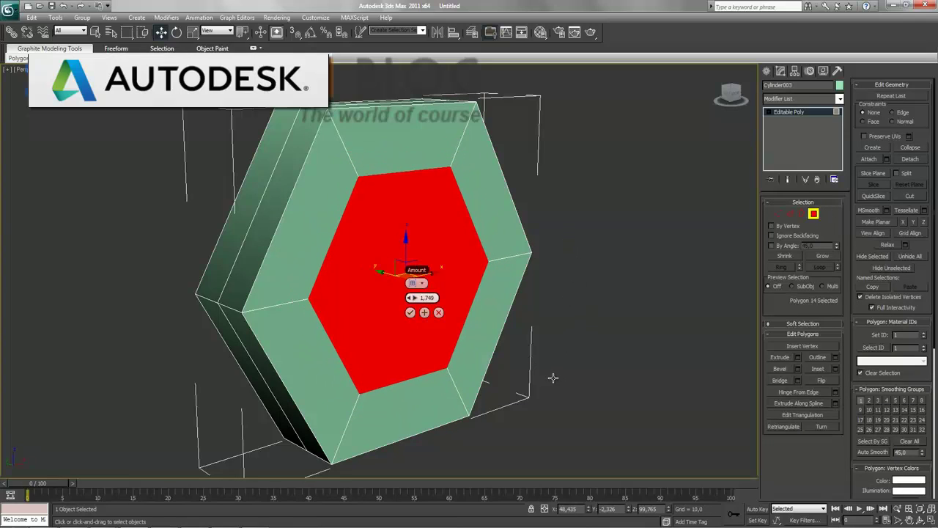
{"action": "key", "text": "Return"}
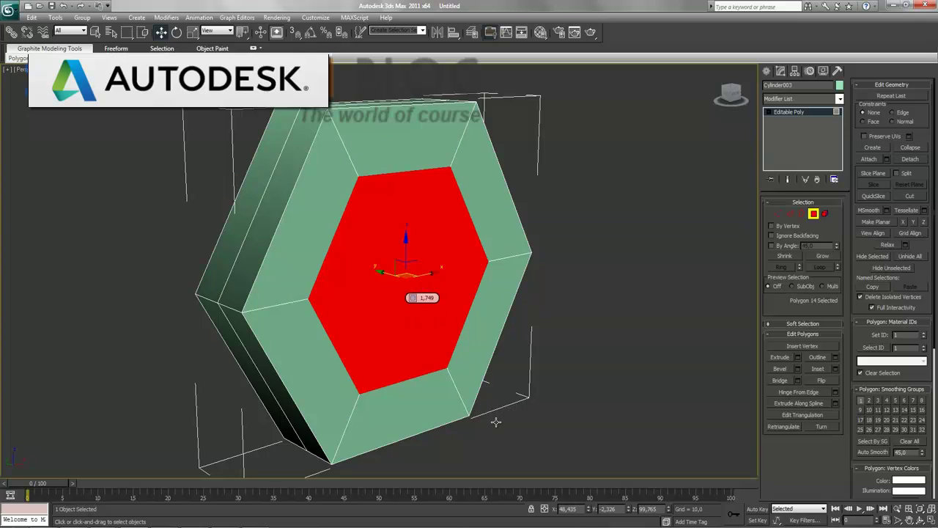
Extrude the inset face outward by about 1.9 to raise the bolt head
{"action": "key", "text": "shift+e"}
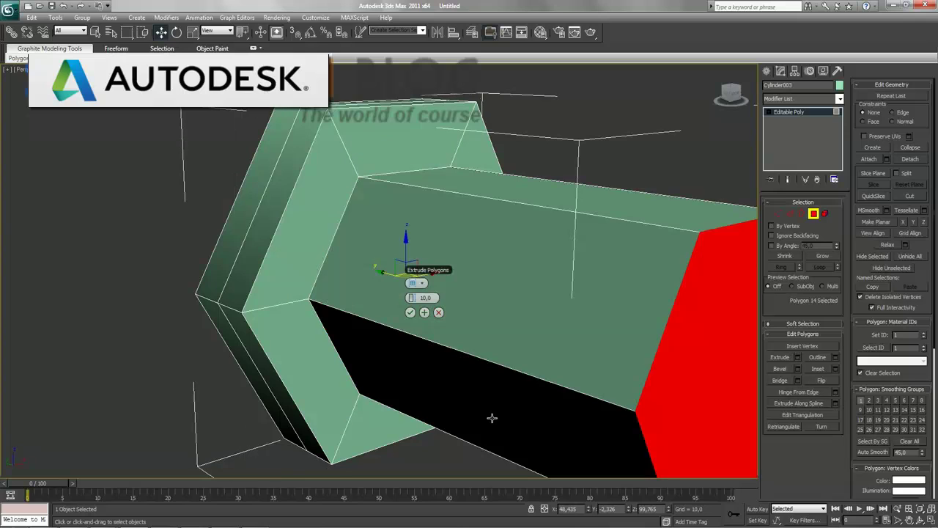
{"action": "left_click_drag", "start_coordinate": [422, 393], "coordinate": [293, 420]}
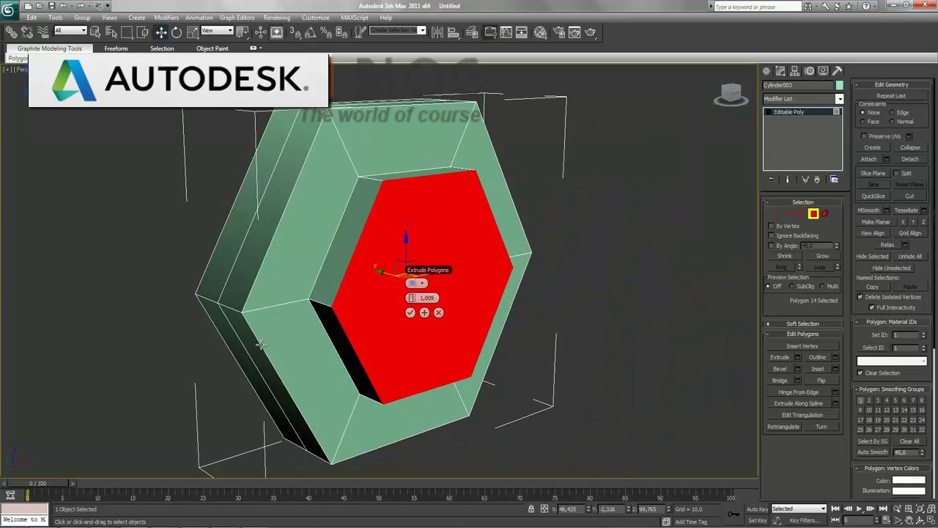
{"action": "left_click_drag", "start_coordinate": [270, 295], "coordinate": [294, 264]}
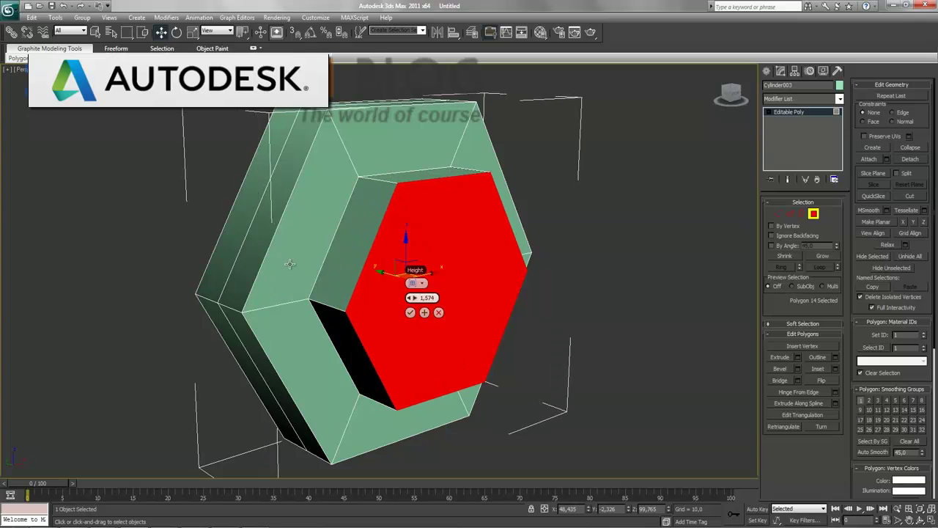
{"action": "key", "text": "Return"}
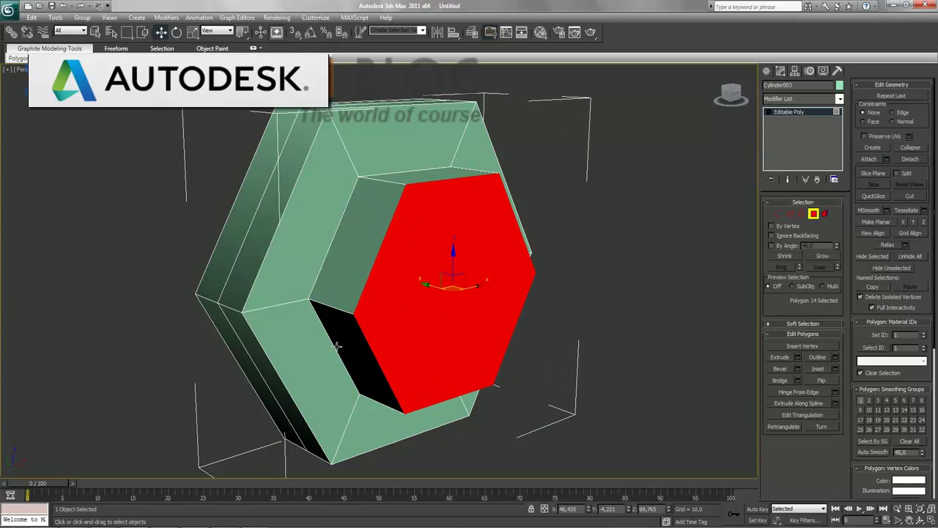
Leave polygon mode, deselect the hexagon and hide the grid in a maximized Left view
{"action": "key", "text": "4"}
{"action": "key", "text": "ctrl+d"}
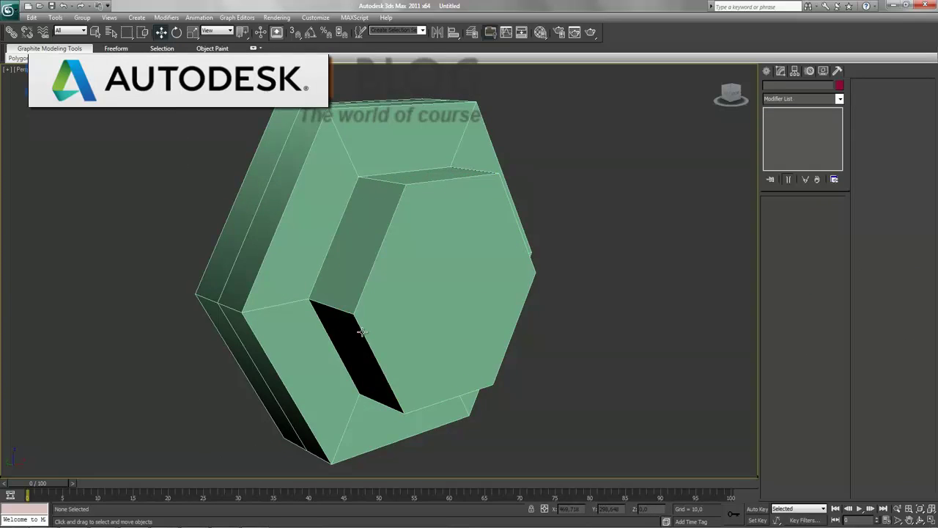
{"action": "scroll", "coordinate": [417, 179], "scroll_direction": "down", "scroll_amount": 5}
{"action": "scroll", "coordinate": [415, 165], "scroll_direction": "down", "scroll_amount": 5}
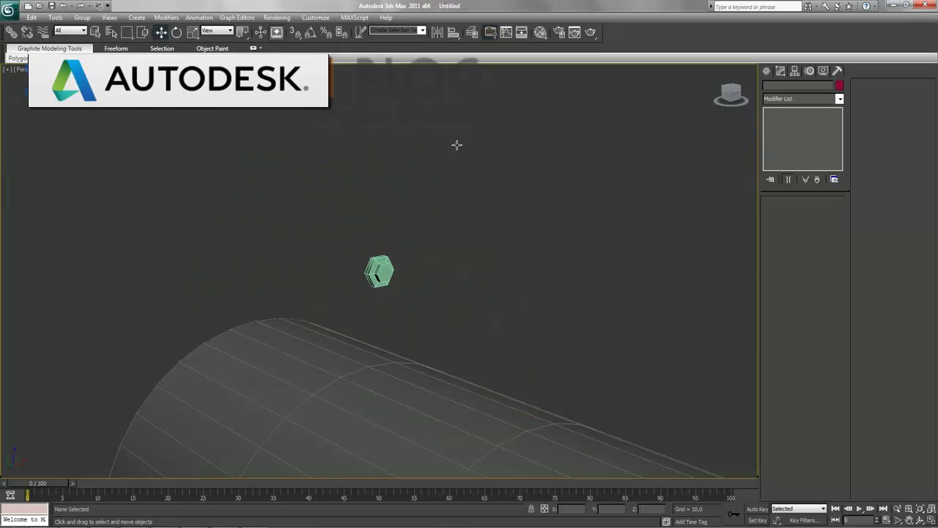
{"action": "key", "text": "alt+w"}
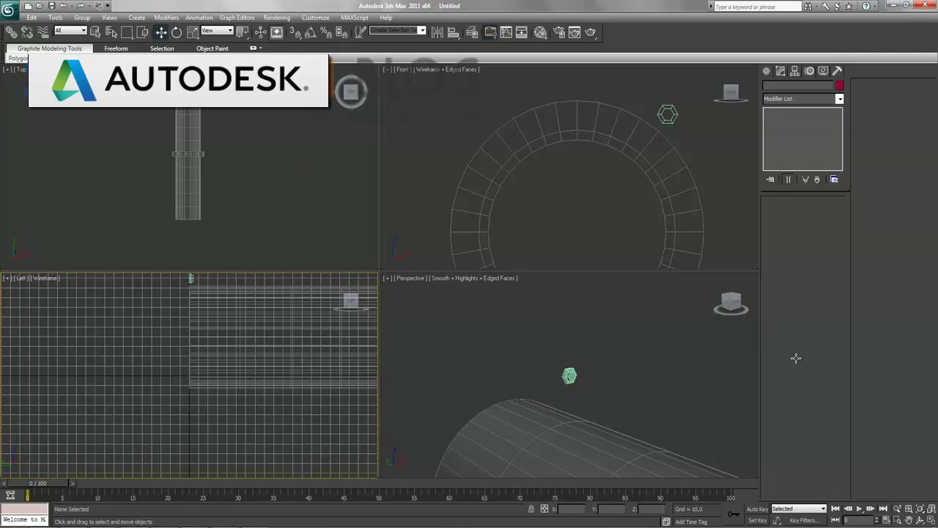
{"action": "key", "text": "alt+w"}
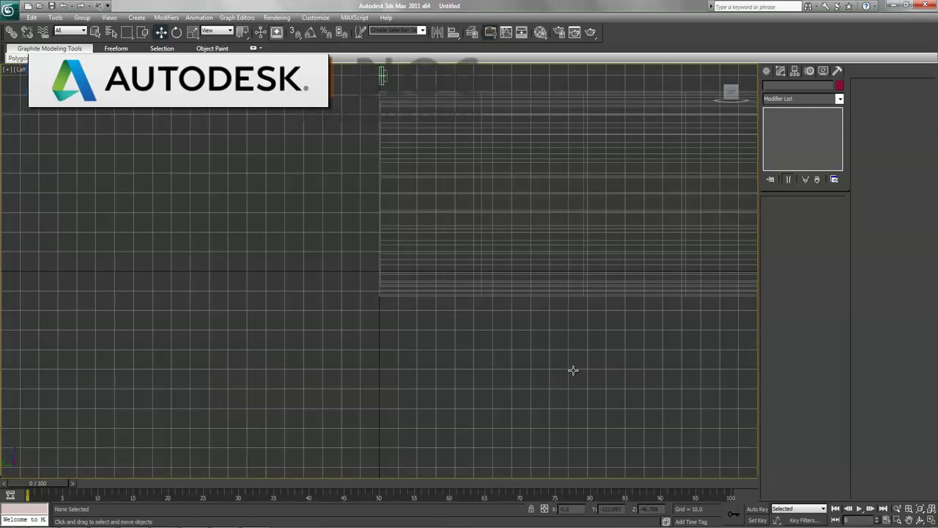
{"action": "scroll", "coordinate": [573, 368], "scroll_direction": "up", "scroll_amount": 3}
{"action": "key", "text": "g"}
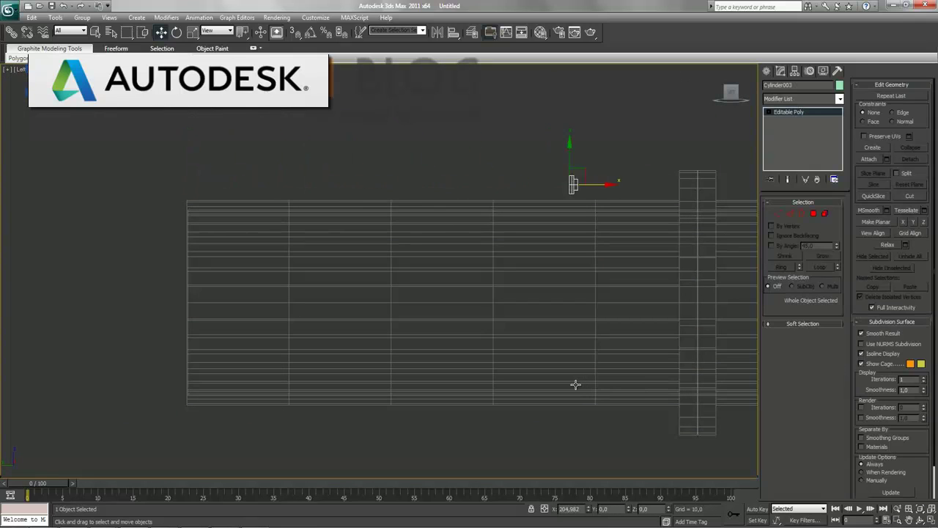
Show the Front view full size, looking at the bolt on the flange ring
{"action": "scroll", "coordinate": [560, 379], "scroll_direction": "up", "scroll_amount": 3}
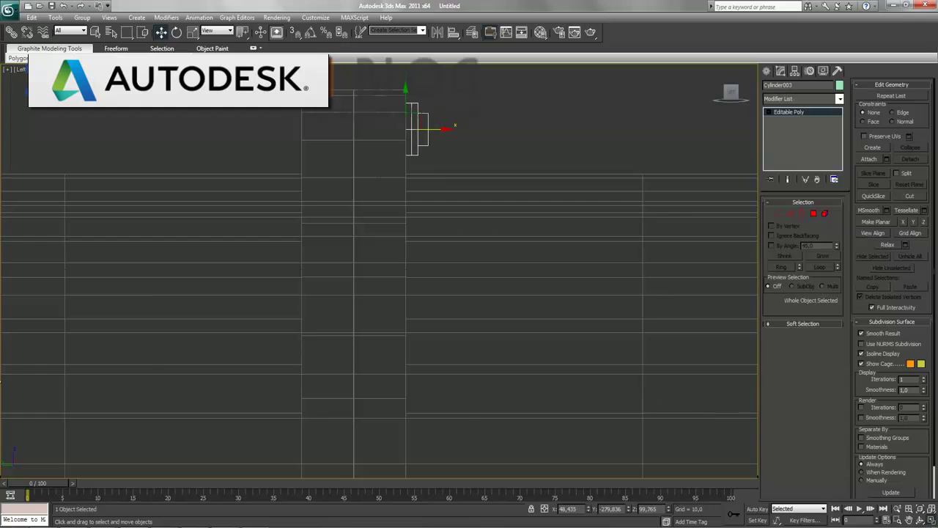
{"action": "key", "text": "alt+w"}
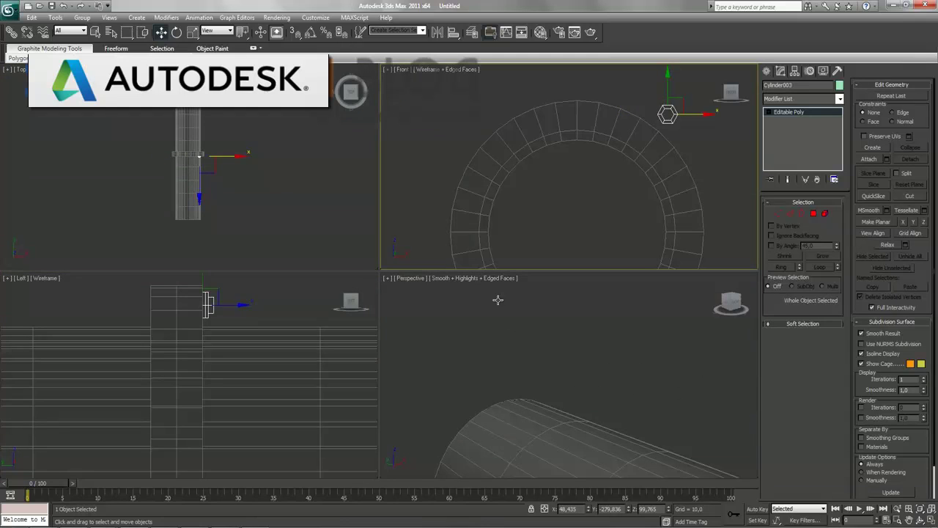
{"action": "scroll", "coordinate": [500, 306], "scroll_direction": "down", "scroll_amount": 5}
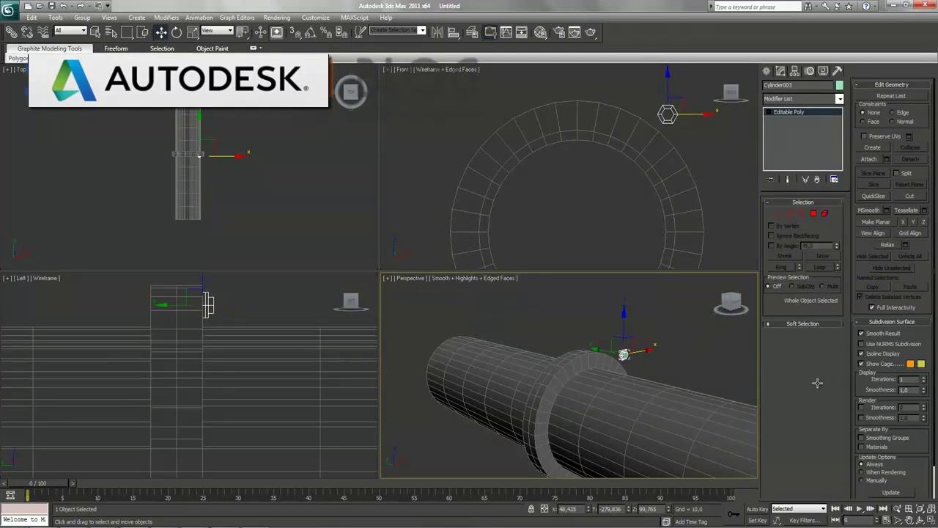
{"action": "right_click", "coordinate": [659, 242]}
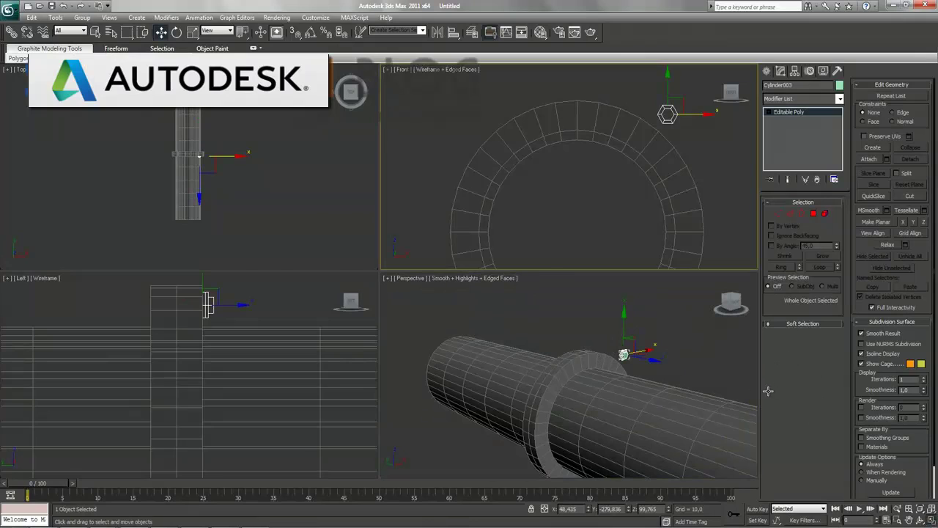
{"action": "key", "text": "alt+w"}
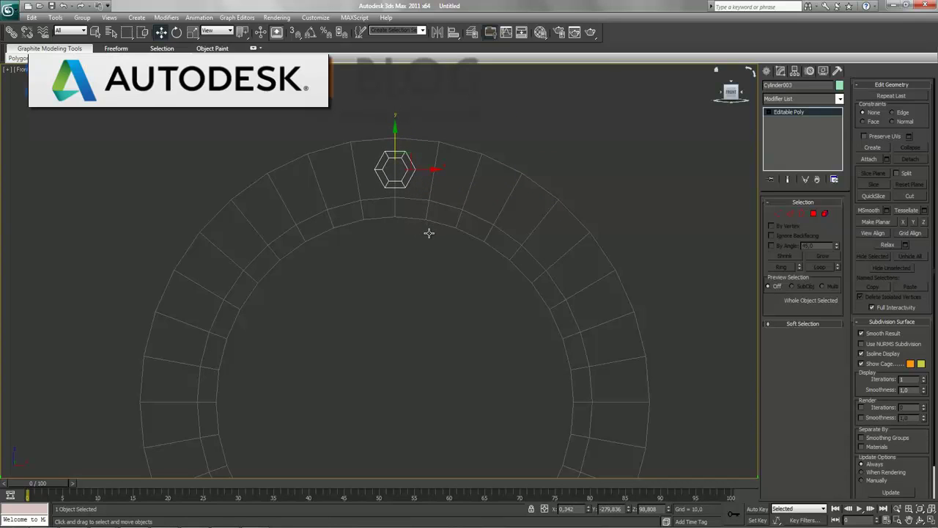
With Affect Pivot Only, place the bolt's pivot at world 0, 0, 0
{"action": "key", "text": "Insert"}
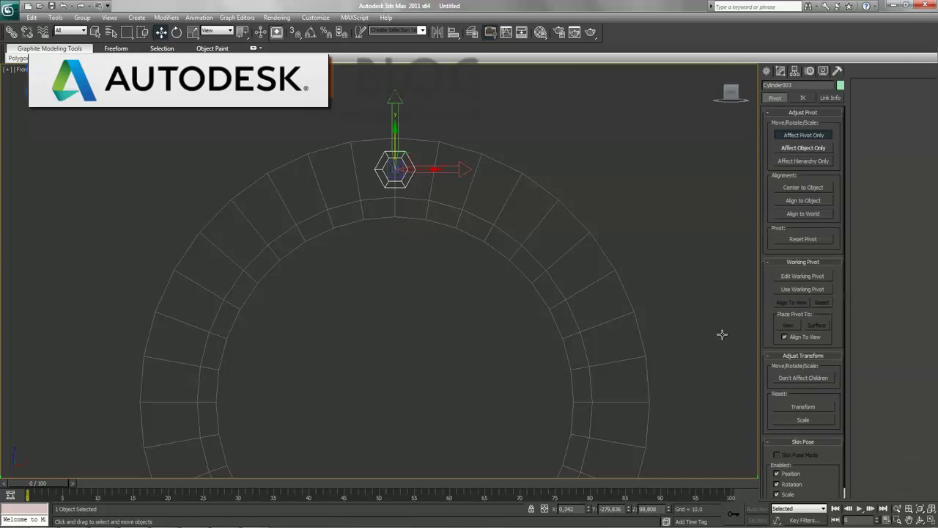
{"action": "key", "text": "F12"}
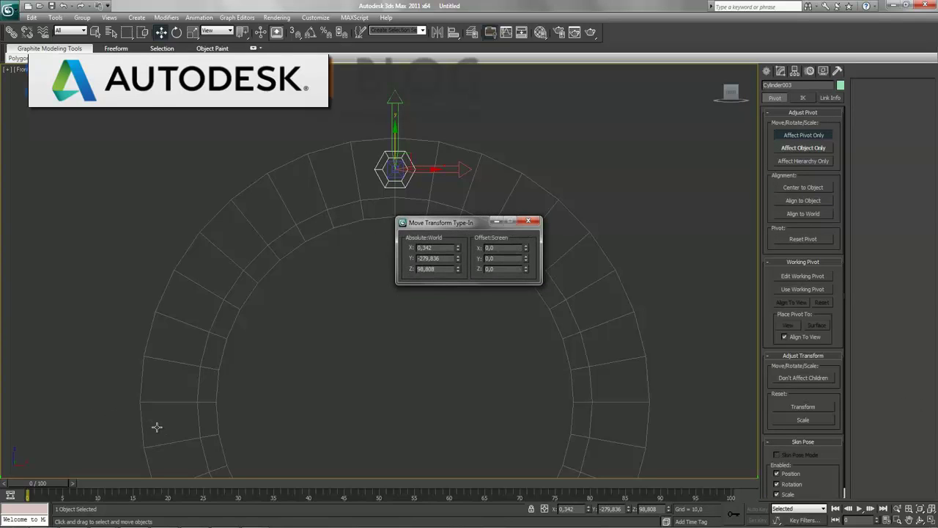
{"action": "key", "text": "Tab"}
{"action": "type", "text": "0"}
{"action": "key", "text": "Tab"}
{"action": "type", "text": "0"}
{"action": "key", "text": "Tab"}
{"action": "type", "text": "0"}
{"action": "key", "text": "Return"}
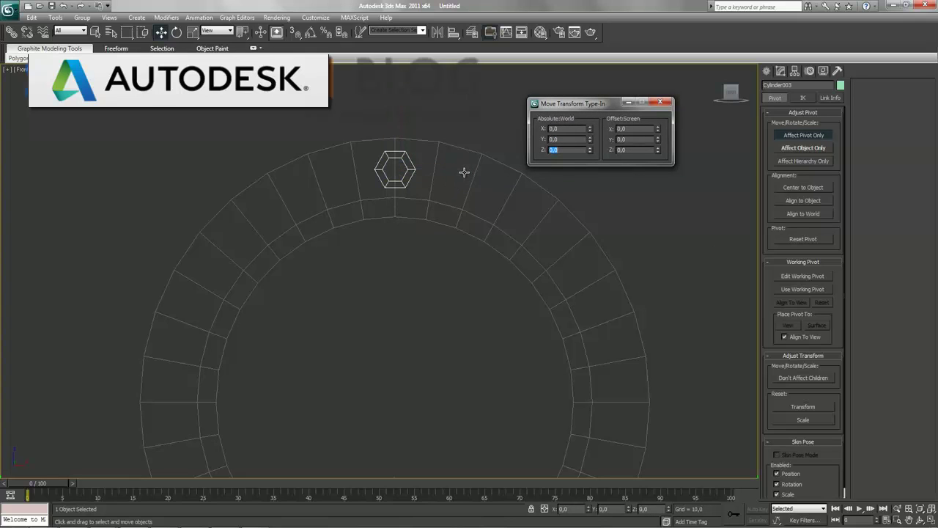
Move the pivot up to the ring centre at Z 37.563 and turn off Affect Pivot Only
{"action": "scroll", "coordinate": [495, 146], "scroll_direction": "down", "scroll_amount": 3}
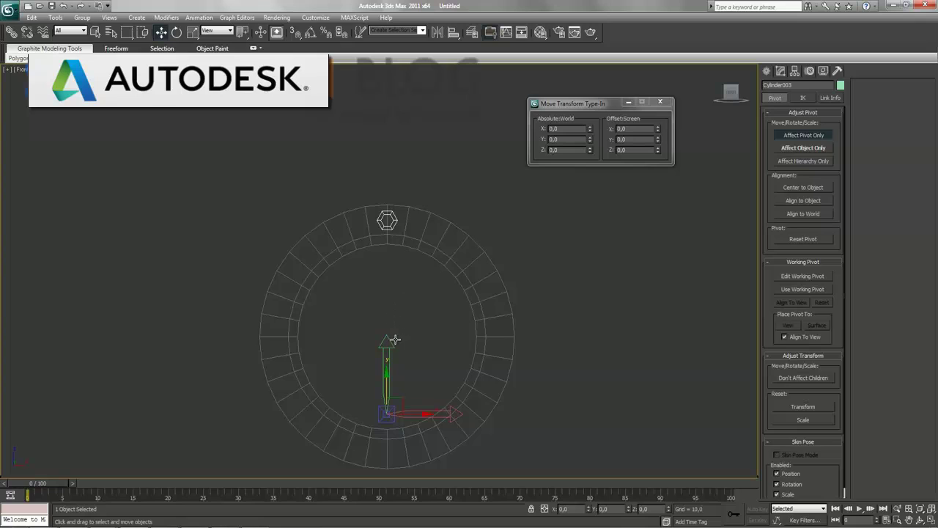
{"action": "left_click_drag", "start_coordinate": [516, 351], "coordinate": [555, 249]}
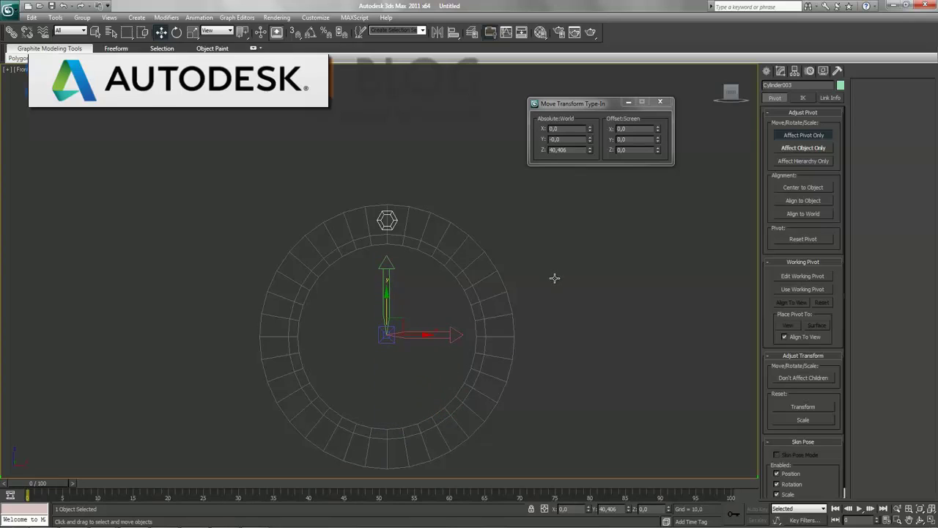
{"action": "left_click_drag", "start_coordinate": [574, 309], "coordinate": [584, 335]}
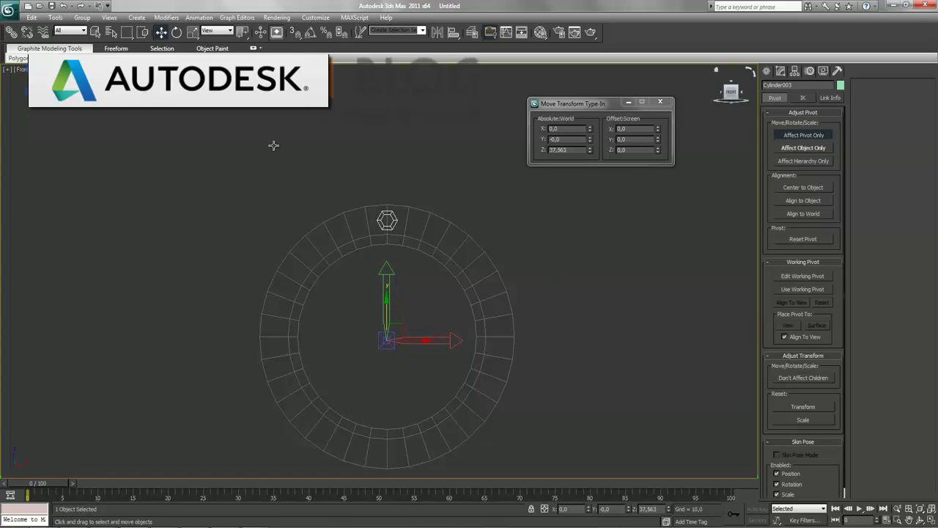
{"action": "key", "text": "Insert"}
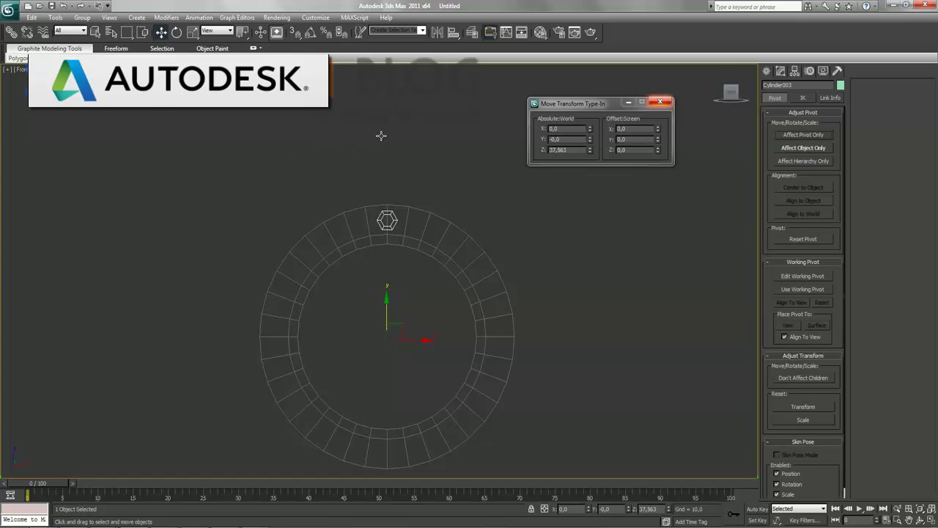
{"action": "key", "text": "alt+t"}
Open the Array dialog, switch rotation to Totals, and enter total X 2 and Z 1 degrees
{"action": "key", "text": "a"}
{"action": "key", "text": "Down"}
{"action": "key", "text": "Up"}
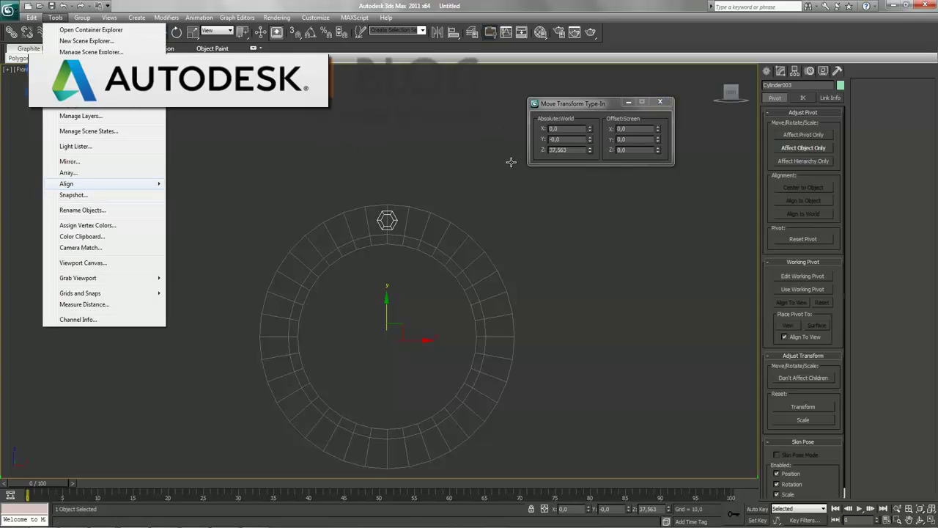
{"action": "key", "text": "Return"}
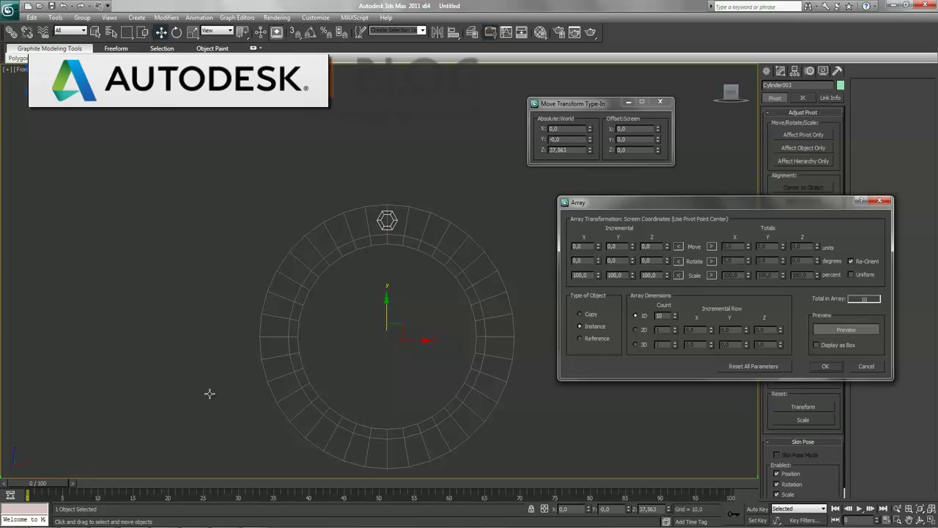
{"action": "left_click", "coordinate": [711, 261]}
{"action": "type", "text": "2"}
{"action": "key", "text": "Return"}
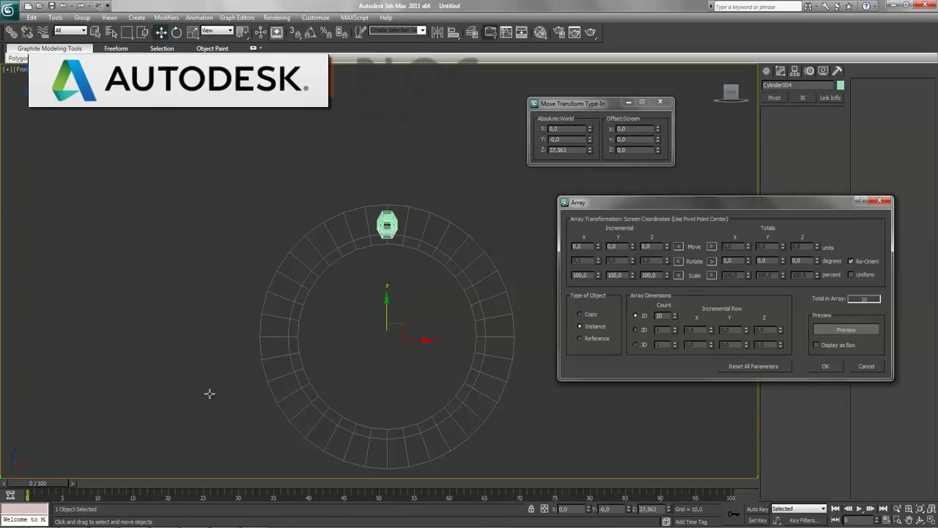
{"action": "type", "text": "1"}
{"action": "key", "text": "Return"}
Raise the total Z rotation to a full 360 degrees around the ring
{"action": "left_click_drag", "start_coordinate": [794, 258], "coordinate": [794, 220]}
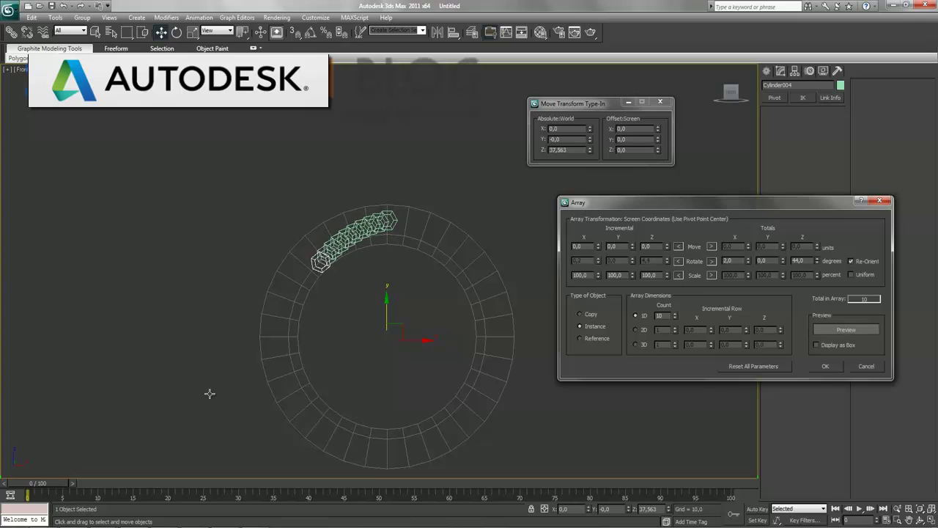
{"action": "left_click_drag", "start_coordinate": [794, 258], "coordinate": [794, 220]}
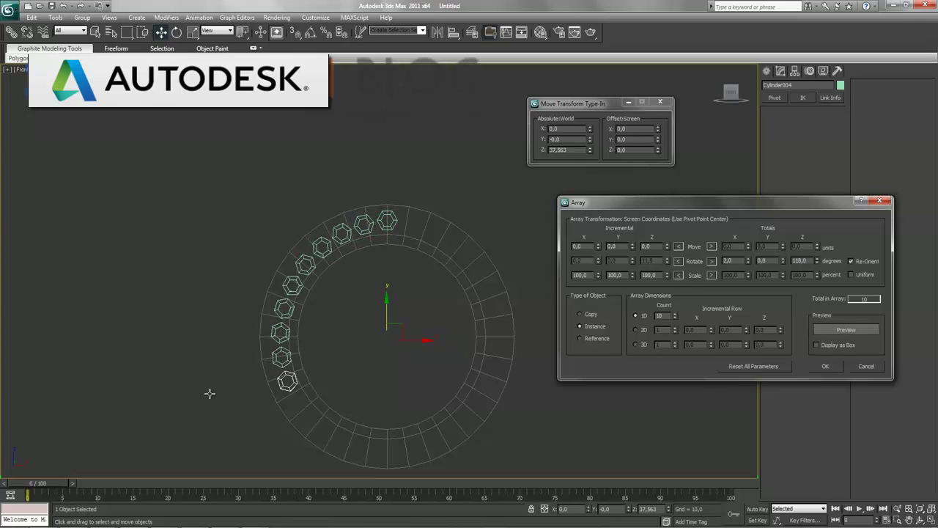
{"action": "left_click_drag", "start_coordinate": [794, 259], "coordinate": [793, 219]}
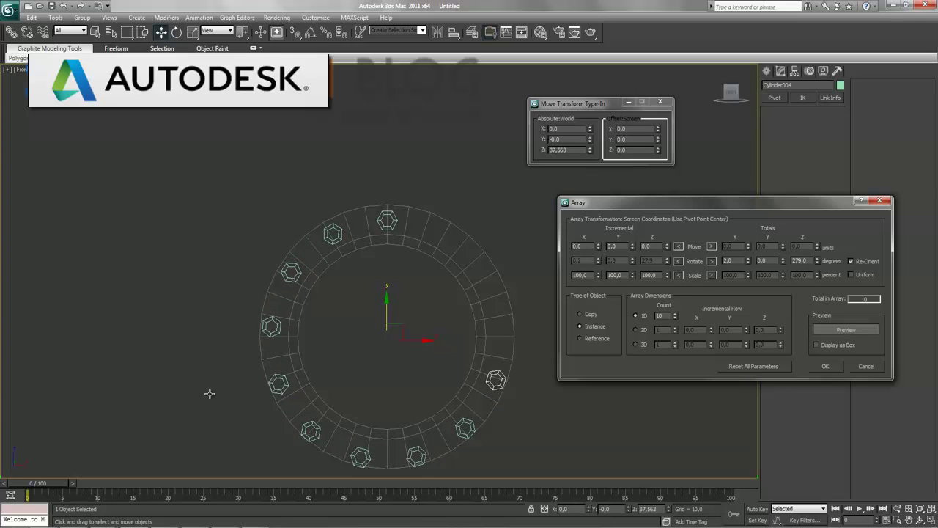
{"action": "left_click_drag", "start_coordinate": [793, 258], "coordinate": [793, 220]}
{"action": "left_click_drag", "start_coordinate": [793, 258], "coordinate": [793, 220]}
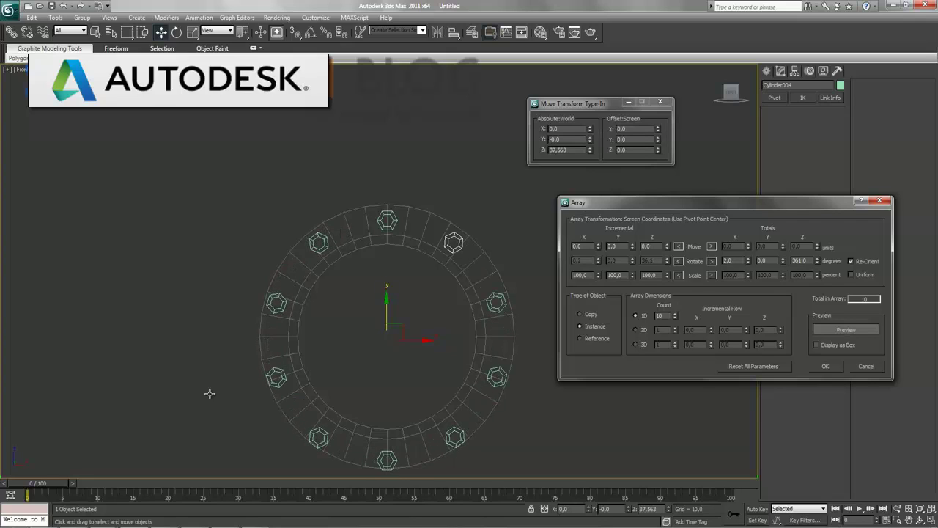
{"action": "key", "text": "BackSpace"}
{"action": "type", "text": "0"}
{"action": "key", "text": "Return"}
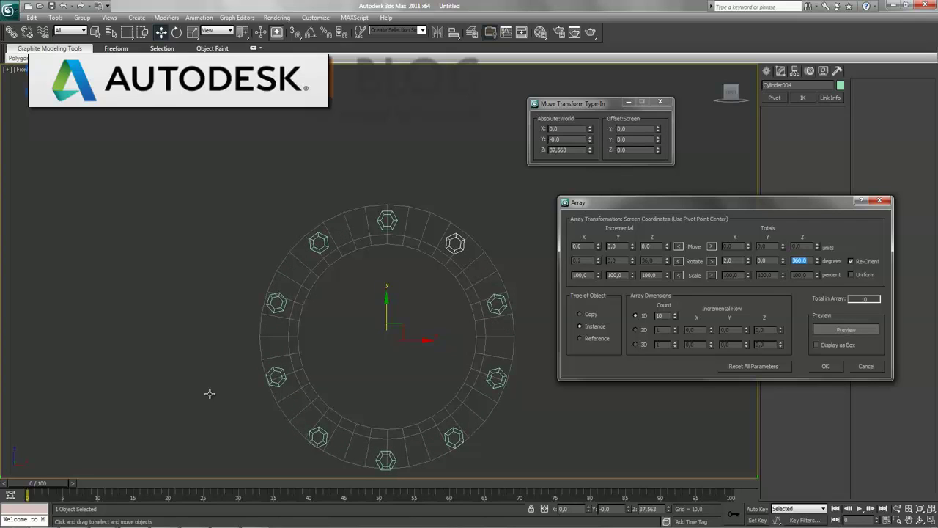
Adjust the total X rotation (-2, then 3) and start tilting Y at -1 degree
{"action": "mouse_move", "coordinate": [748, 260]}
{"action": "left_mouse_down"}
{"action": "mouse_move", "coordinate": [749, 242]}
{"action": "mouse_move", "coordinate": [748, 264]}
{"action": "left_mouse_up"}
{"action": "type", "text": "-2"}
{"action": "key", "text": "Return"}
{"action": "left_click_drag", "start_coordinate": [748, 261], "coordinate": [748, 249]}
{"action": "type", "text": "-1"}
{"action": "key", "text": "Return"}
Try total Y rotation values of 7, 4, 4.2 and 4.0 degrees in the preview
{"action": "type", "text": "7"}
{"action": "key", "text": "Return"}
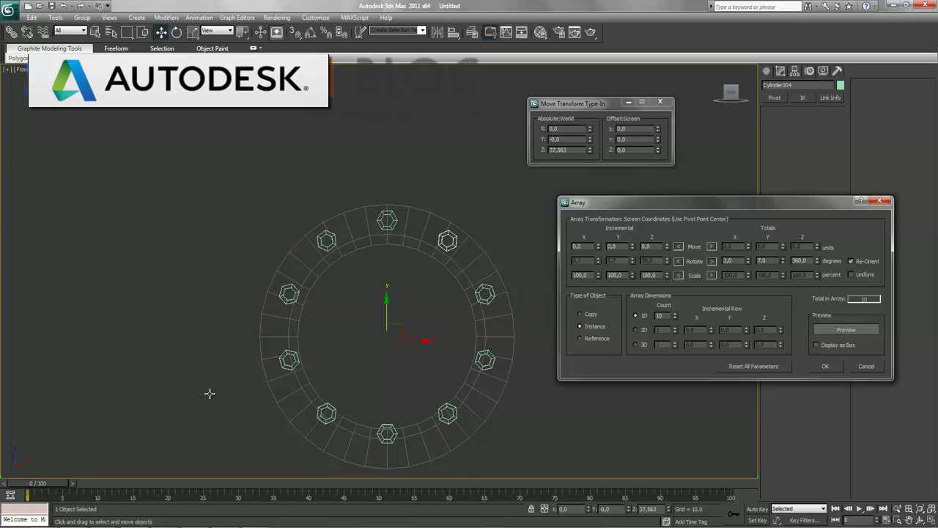
{"action": "type", "text": "4"}
{"action": "key", "text": "Return"}
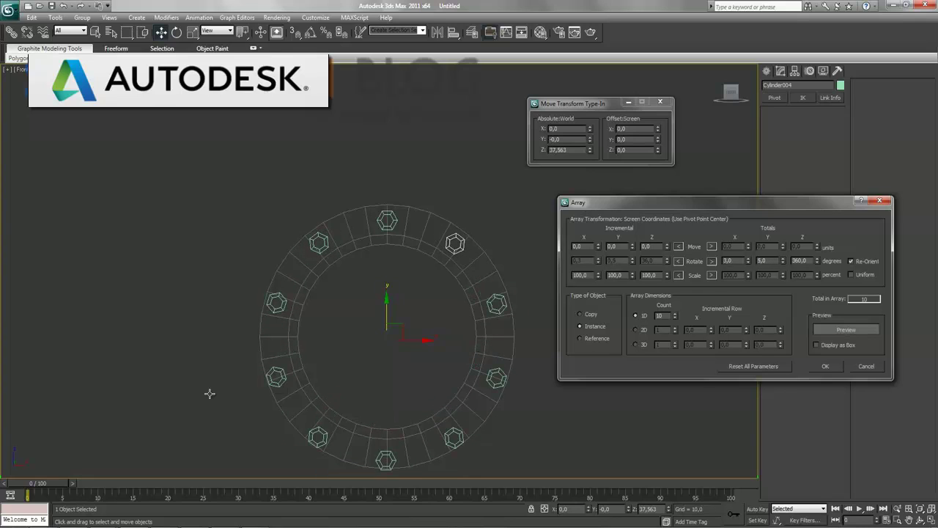
{"action": "type", "text": "4"}
{"action": "key", "text": "Return"}
{"action": "type", "text": "2"}
{"action": "key", "text": "Return"}
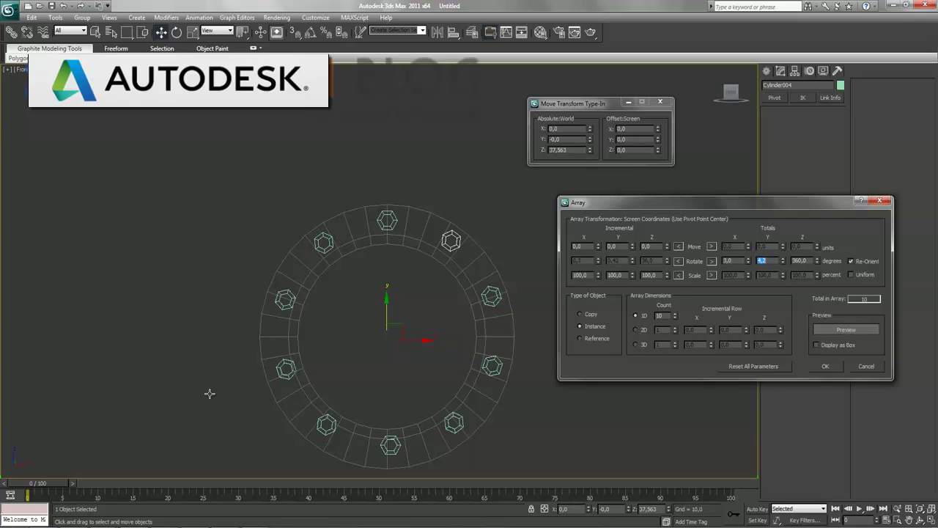
{"action": "key", "text": "Return"}
{"action": "key", "text": "Return"}
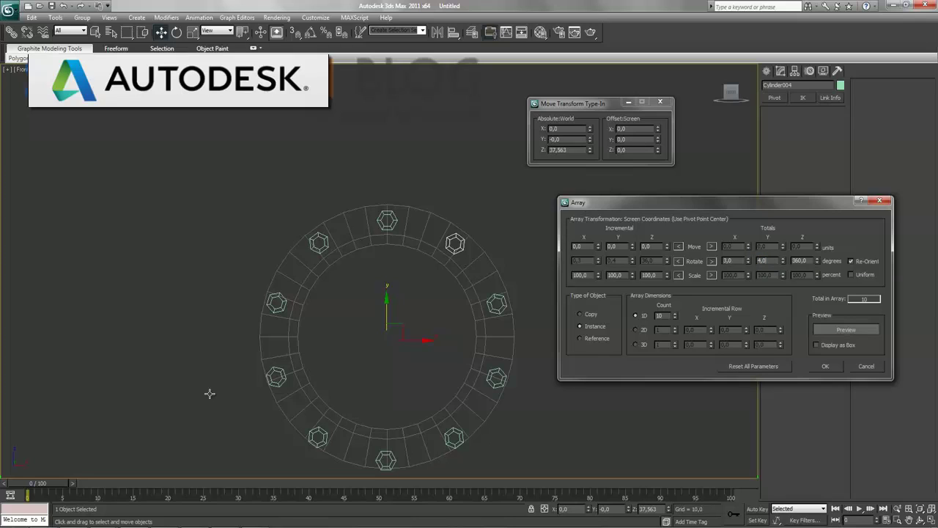
{"action": "key", "text": "Return"}
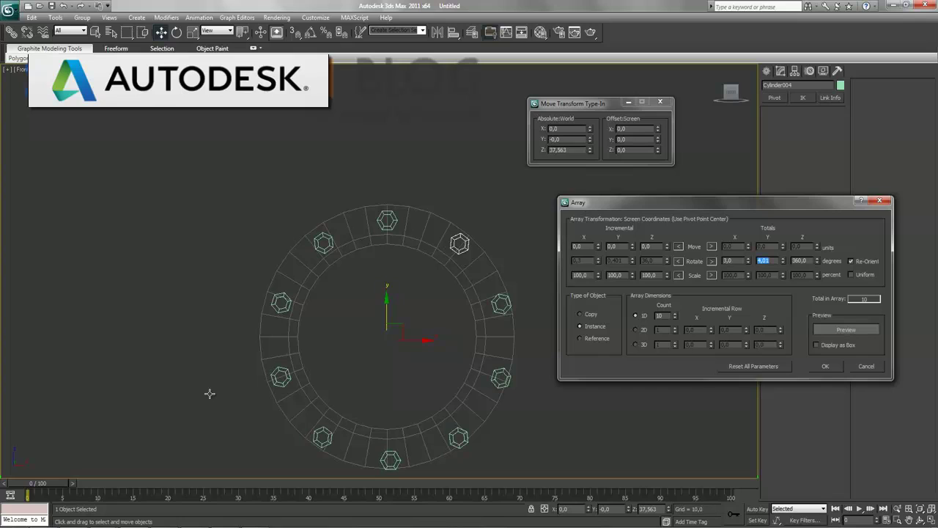
{"action": "type", "text": "4,0"}
{"action": "key", "text": "Return"}
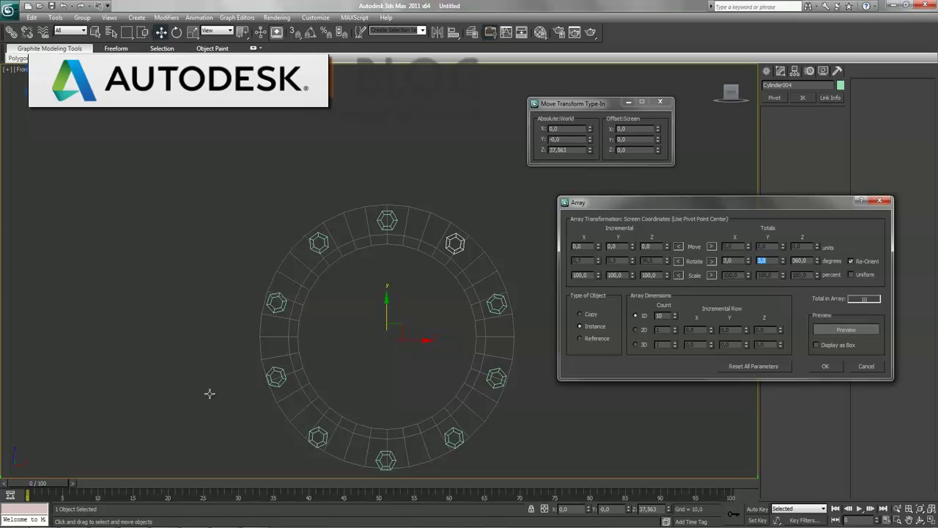
Test total Y rotations of 2, -4, 2, 6 and 4 degrees to fine-tune the tilt
{"action": "type", "text": "2"}
{"action": "key", "text": "Return"}
{"action": "type", "text": "-4"}
{"action": "key", "text": "Return"}
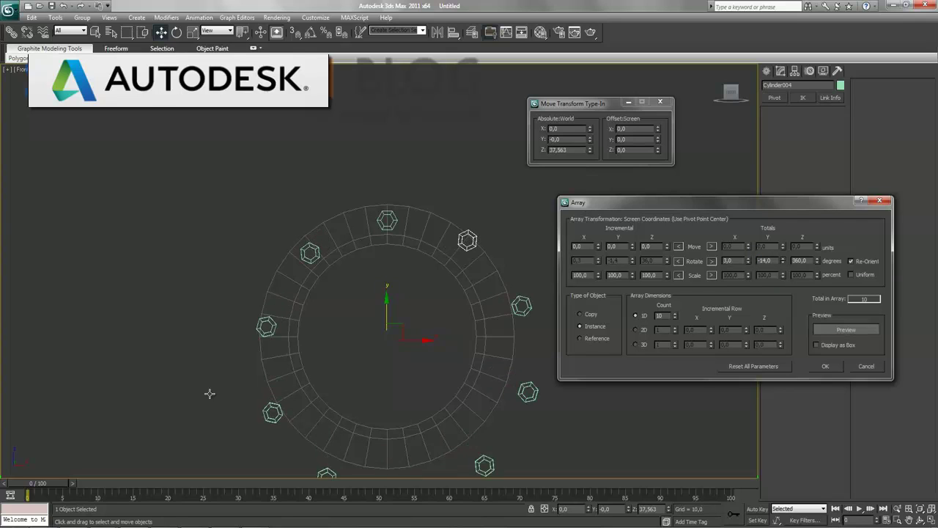
{"action": "type", "text": "2"}
{"action": "key", "text": "Return"}
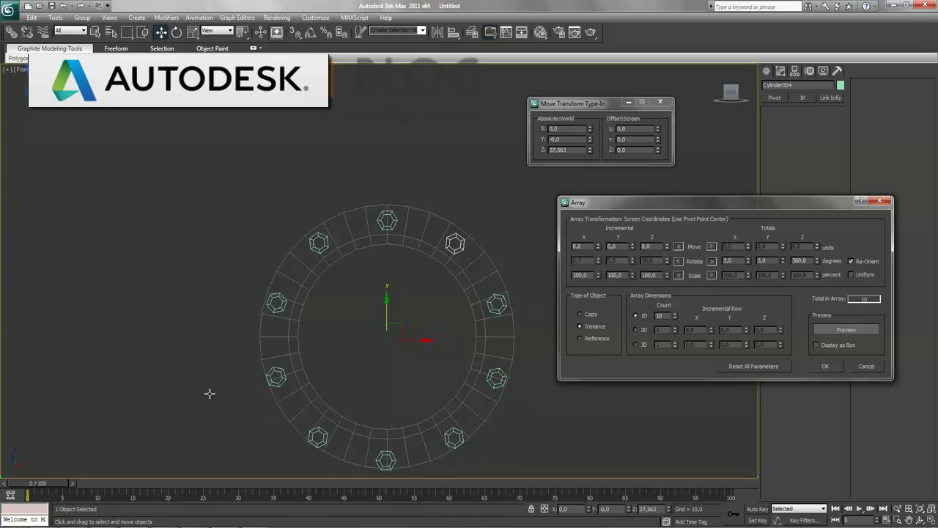
{"action": "type", "text": "6"}
{"action": "key", "text": "Return"}
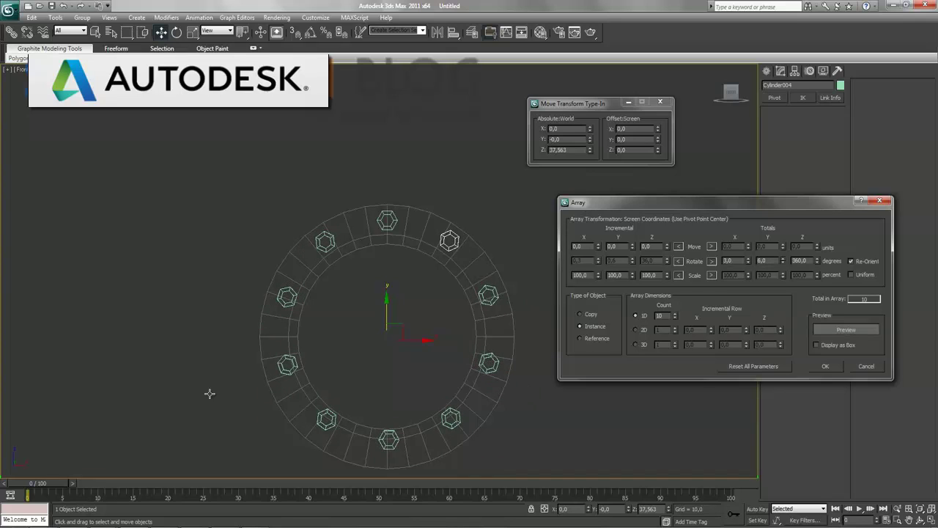
{"action": "type", "text": "4"}
{"action": "key", "text": "Return"}
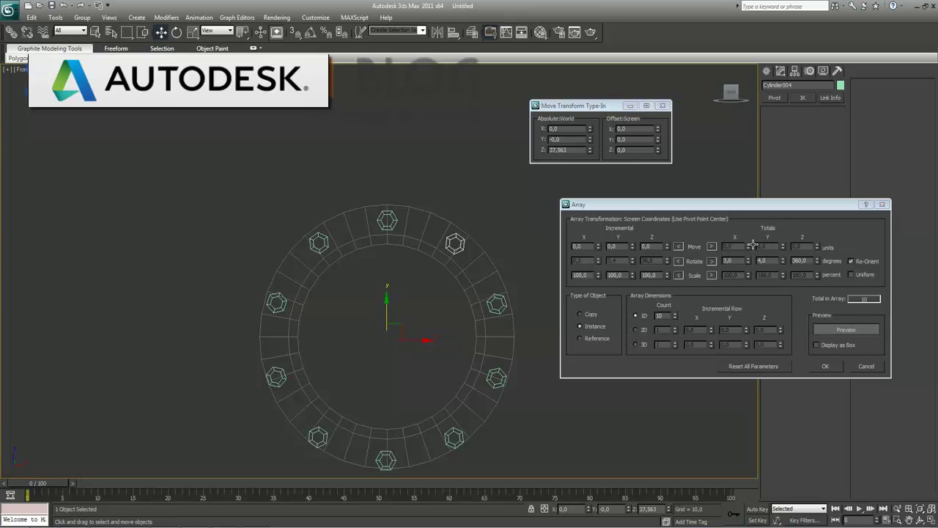
Confirm the bolt array and set the left bolt's X position to 1,555
{"action": "key", "text": "Return"}
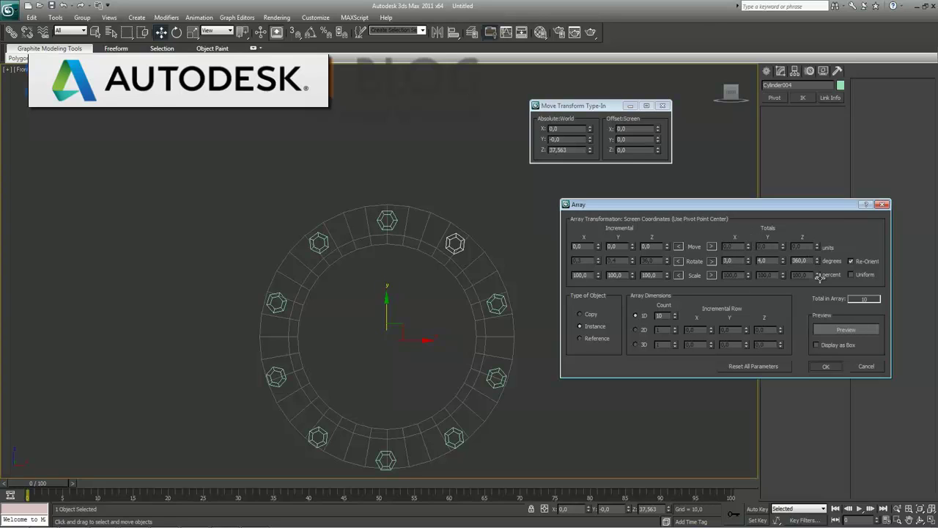
{"action": "key", "text": "ctrl+z"}
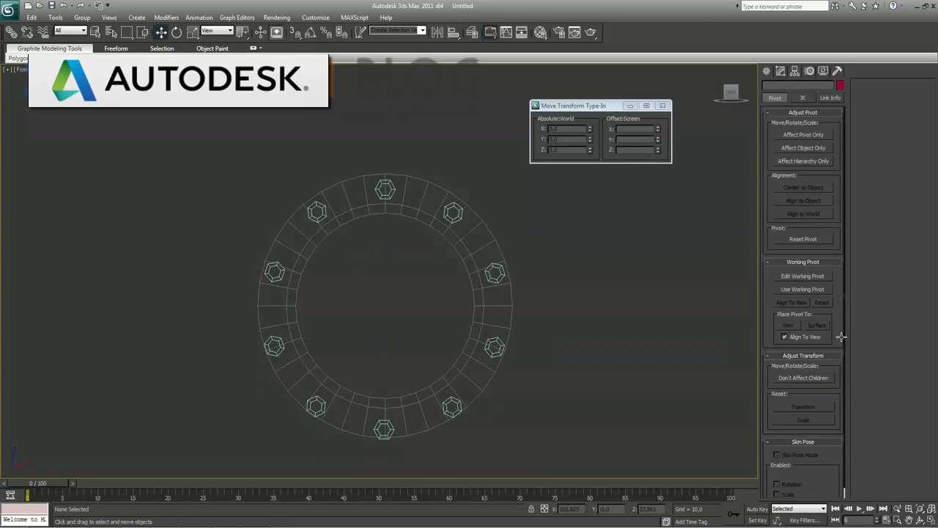
{"action": "left_click", "coordinate": [275, 323]}
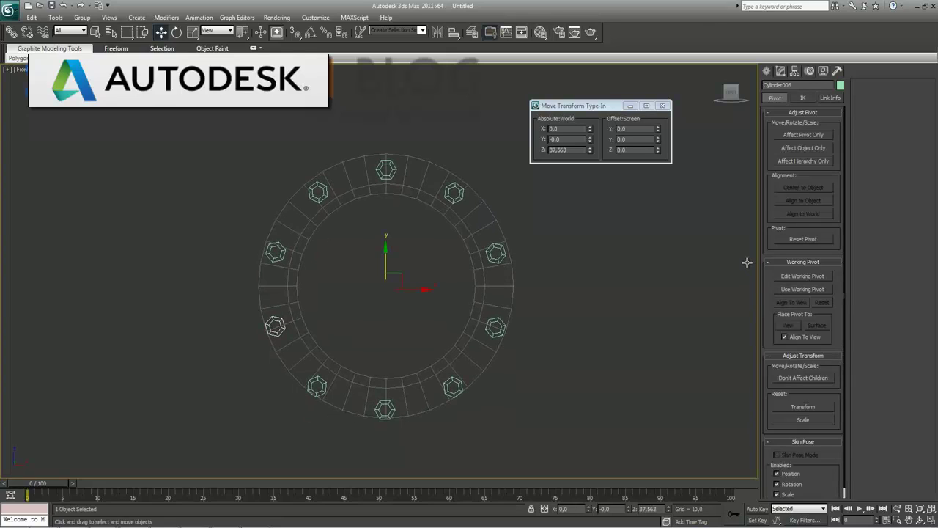
{"action": "type", "text": "1,555"}
{"action": "key", "text": "Return"}
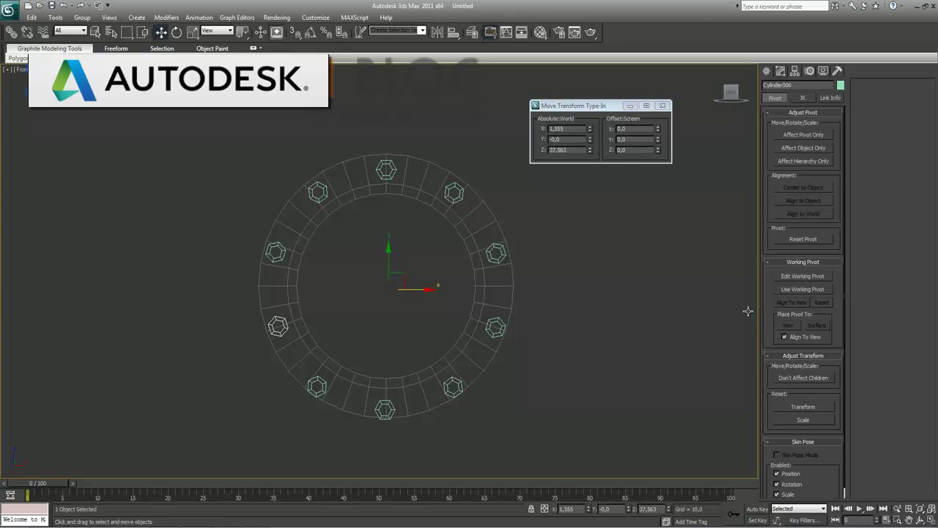
Nudge the lower-left, bottom and lower-right bolts slightly upward, then deselect
{"action": "left_click_drag", "start_coordinate": [755, 367], "coordinate": [804, 285]}
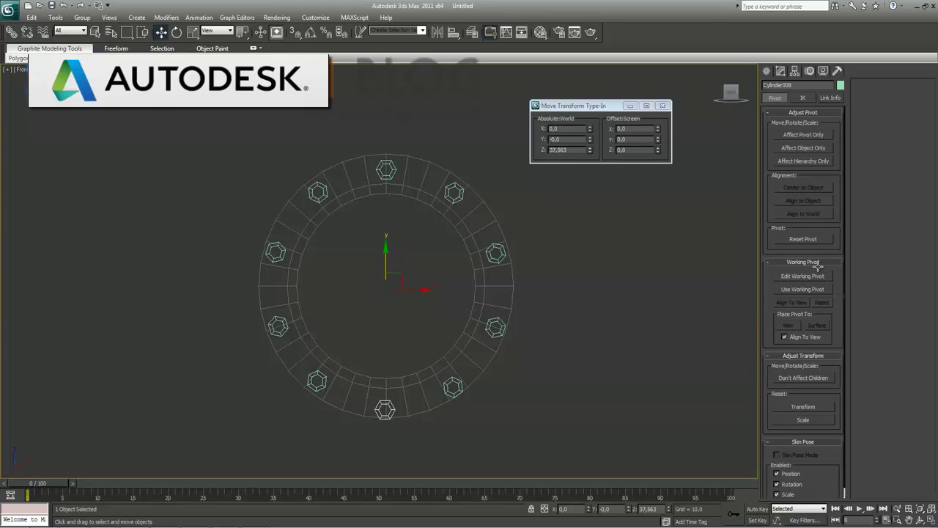
{"action": "left_click_drag", "start_coordinate": [716, 262], "coordinate": [710, 263]}
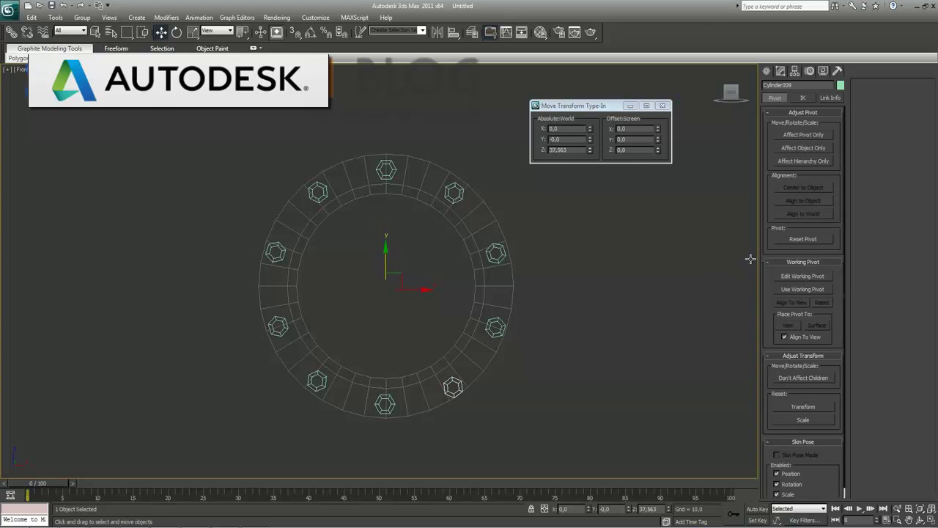
{"action": "left_click_drag", "start_coordinate": [749, 259], "coordinate": [749, 254]}
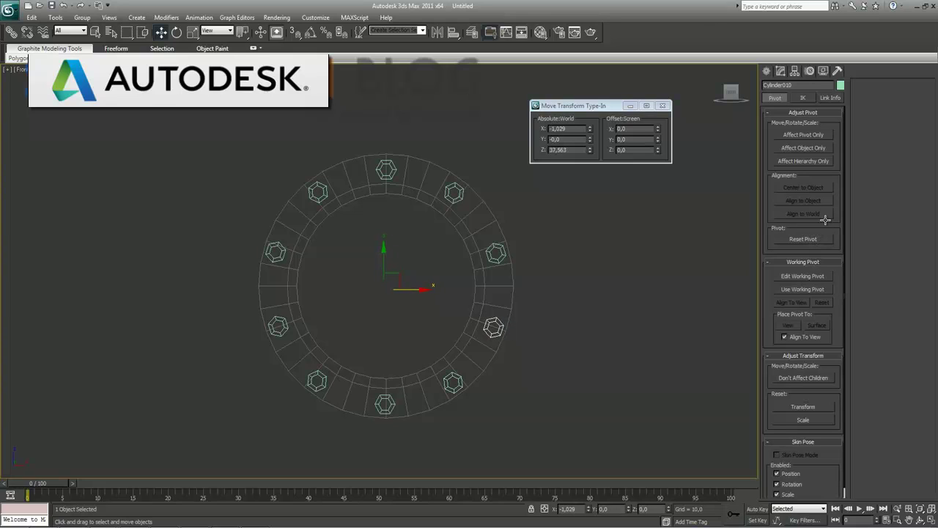
{"action": "key", "text": "ctrl+d"}
Maximize and zoom the Perspective view on the flange, dismiss the type-in box, open the Material Editor
{"action": "key", "text": "alt+w"}
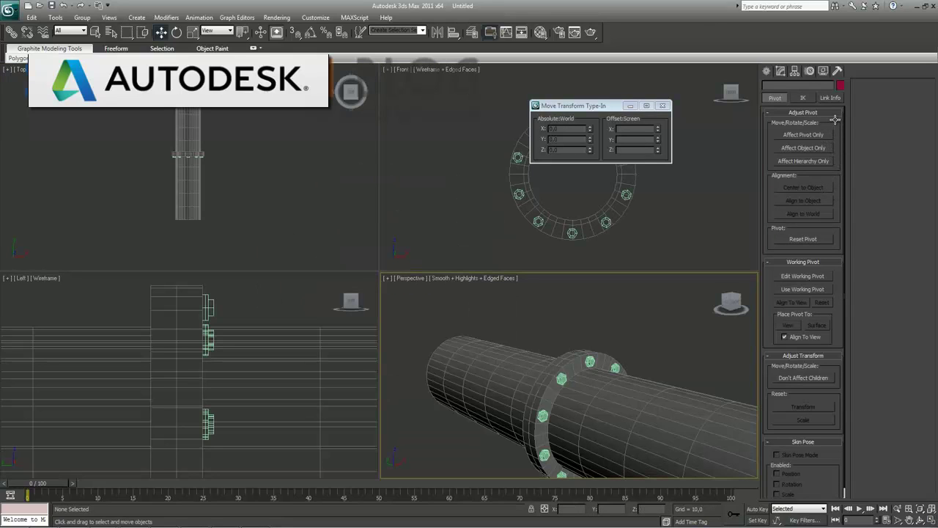
{"action": "key", "text": "alt+w"}
{"action": "key", "text": "["}
{"action": "key", "text": "F12"}
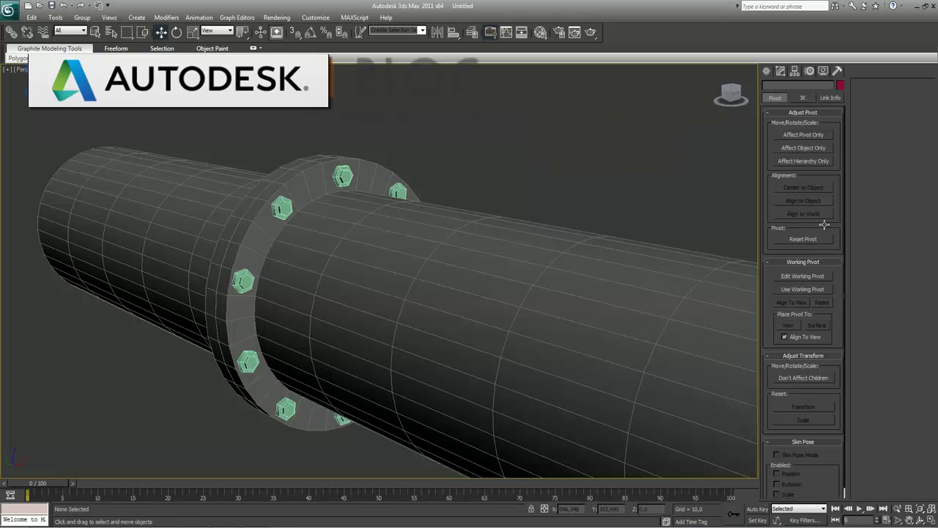
{"action": "key", "text": "m"}
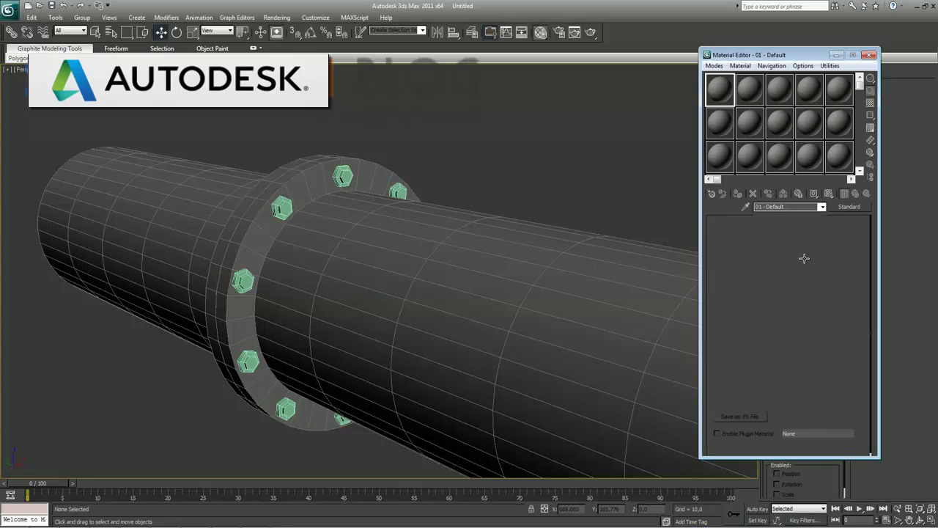
Make the sample material a VRayMtl and load metal01 from Textures > Metal as its diffuse bitmap
{"action": "key", "text": "Escape"}
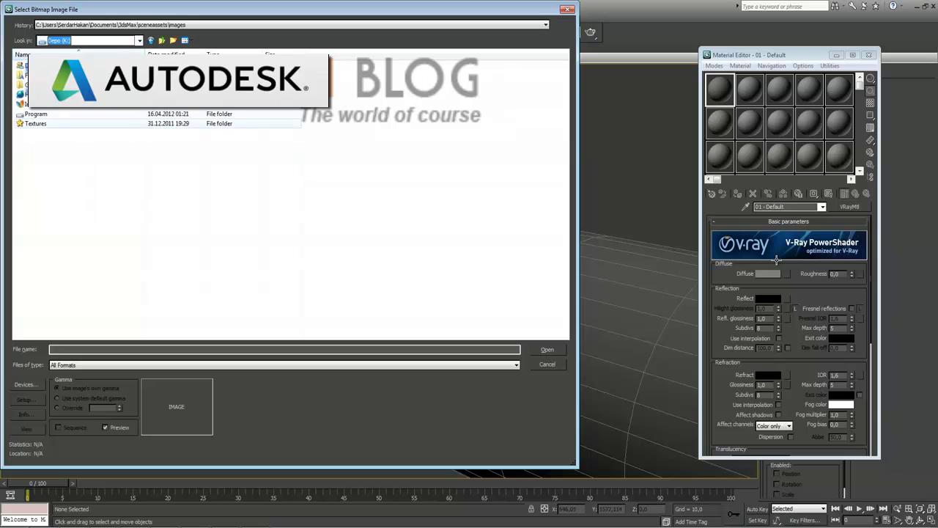
{"action": "key", "text": "Return"}
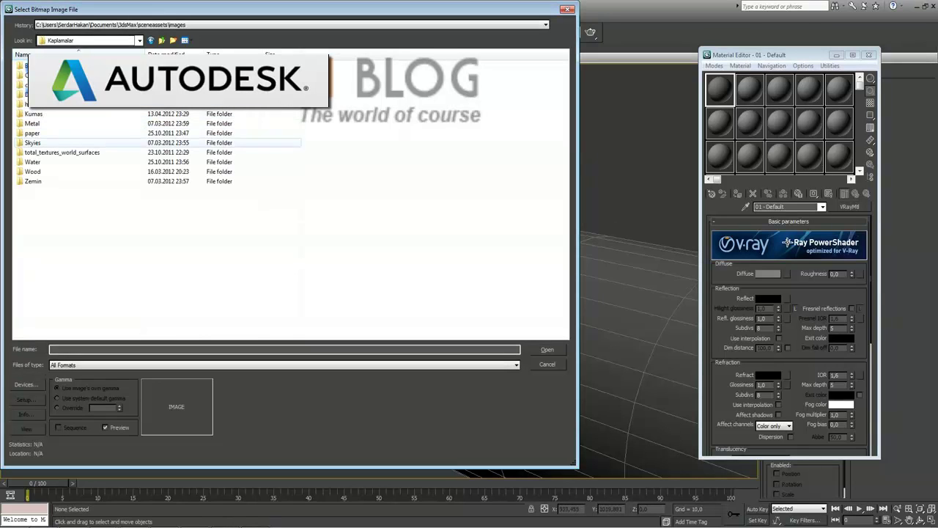
{"action": "double_click", "coordinate": [32, 123]}
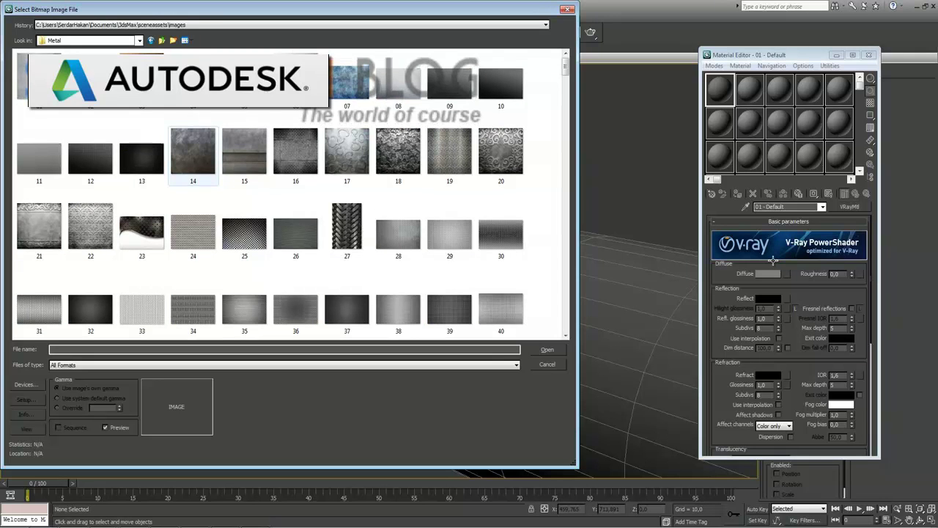
{"action": "scroll", "coordinate": [774, 260], "scroll_direction": "down", "scroll_amount": 10}
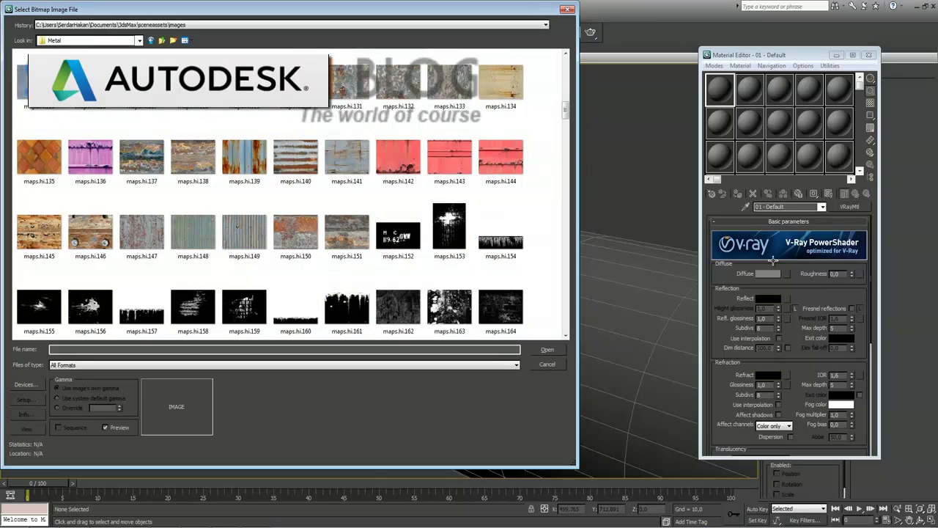
{"action": "scroll", "coordinate": [773, 260], "scroll_direction": "down", "scroll_amount": 4}
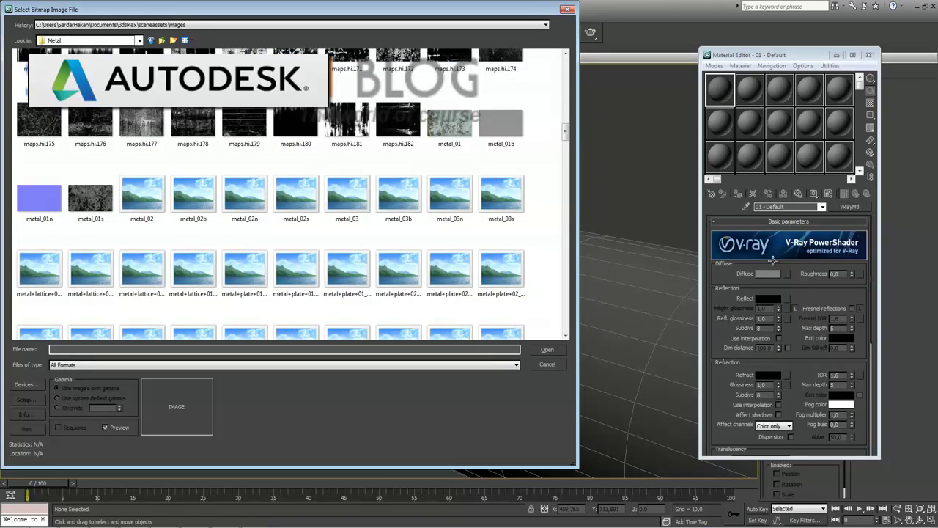
{"action": "scroll", "coordinate": [773, 260], "scroll_direction": "down", "scroll_amount": 3}
{"action": "scroll", "coordinate": [774, 260], "scroll_direction": "down", "scroll_amount": 2}
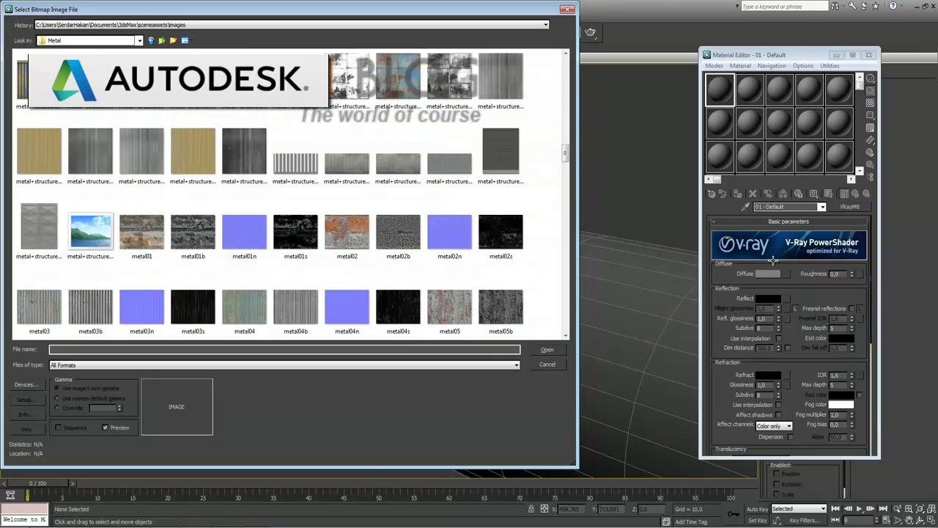
{"action": "double_click", "coordinate": [141, 232]}
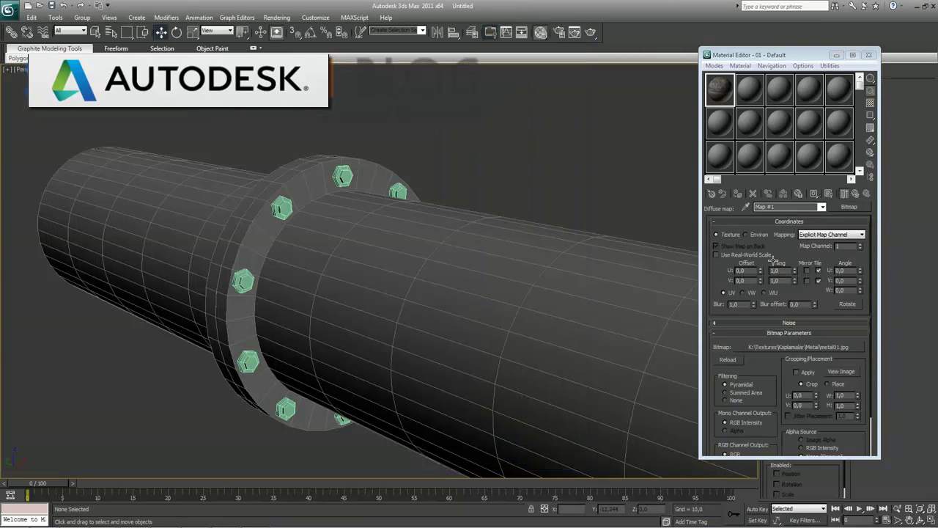
Select both pipe pieces, assign them the metal01 V-Ray material, and minimize the Material Editor
{"action": "key", "text": "ctrl+a"}
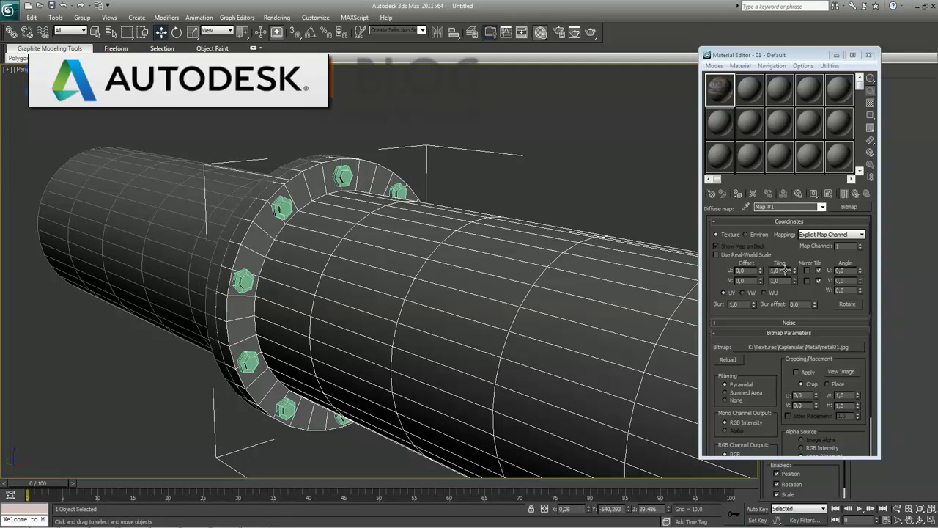
{"action": "key", "text": "ctrl+a"}
{"action": "left_click", "coordinate": [783, 260]}
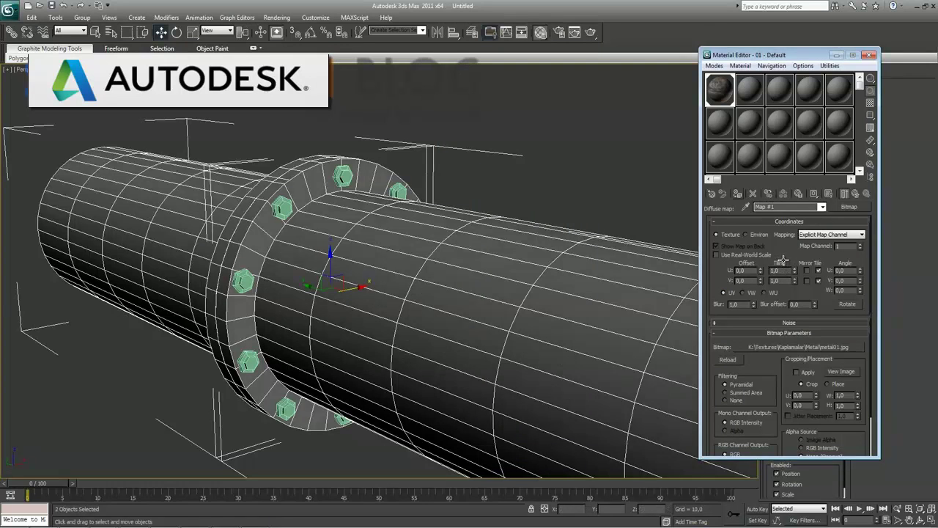
{"action": "left_click", "coordinate": [837, 55]}
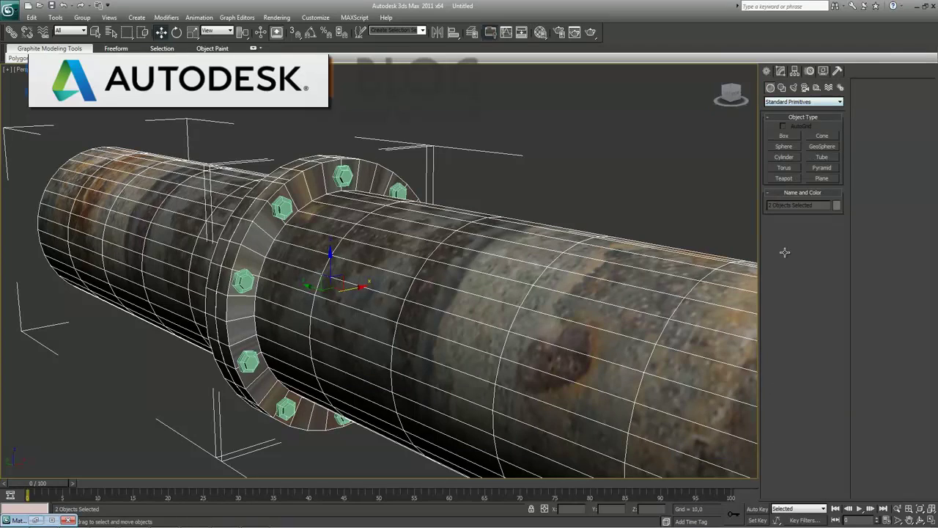
Add a UVW Map modifier and try Cylindrical, Spherical and Shrink Wrap projections
{"action": "type", "text": "uvw"}
{"action": "key", "text": "Return"}
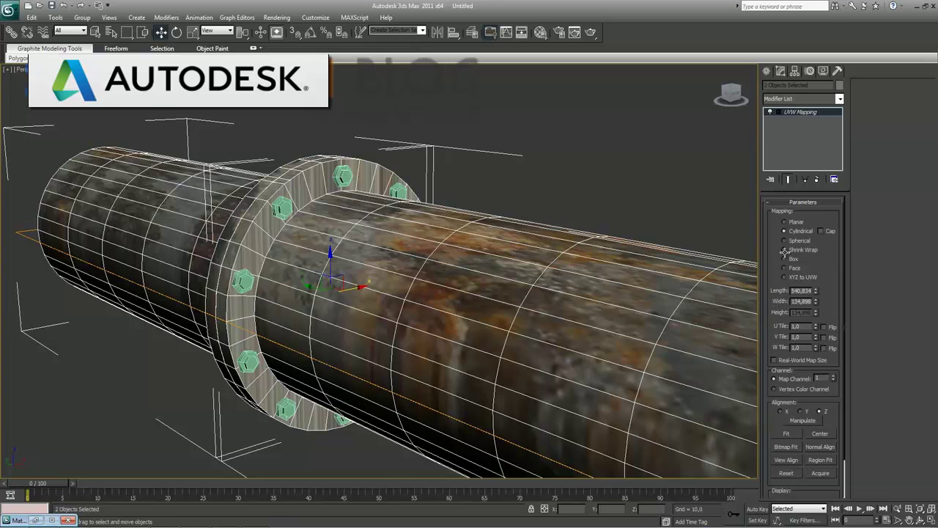
{"action": "left_click", "coordinate": [784, 253]}
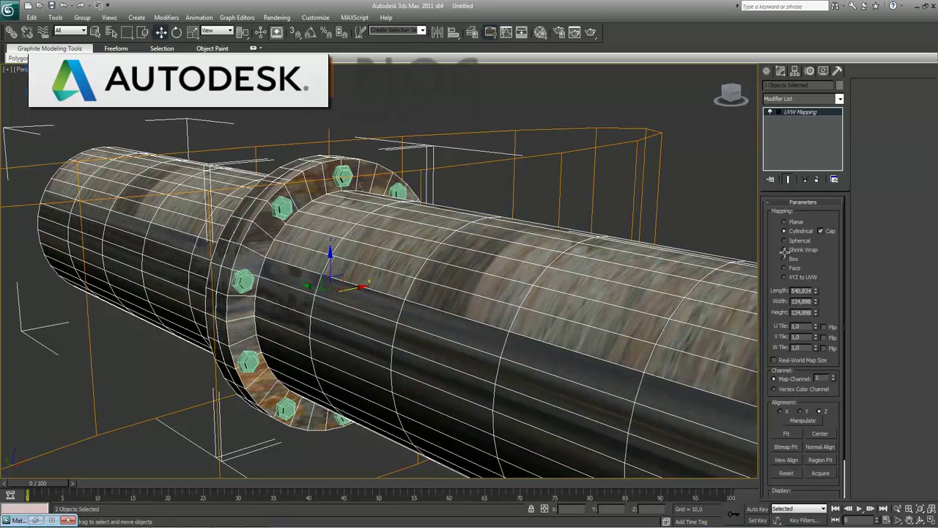
{"action": "left_click", "coordinate": [785, 241]}
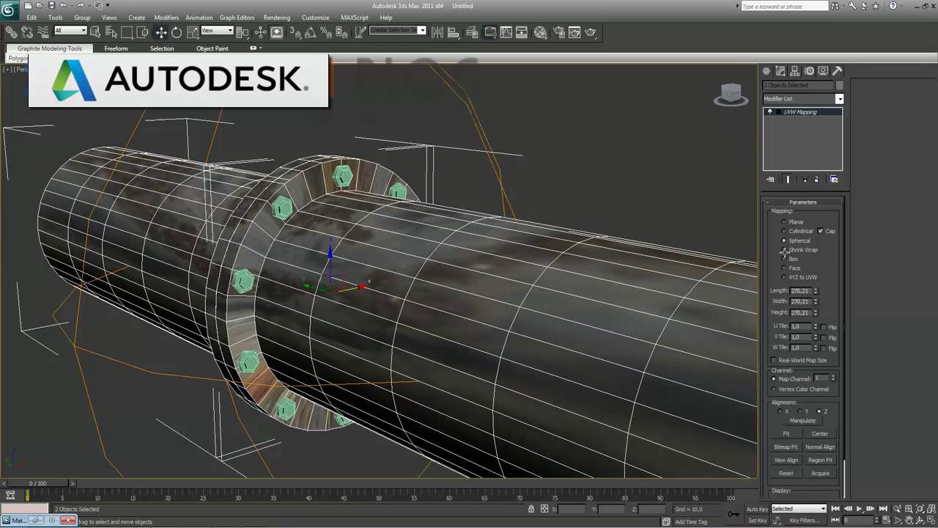
{"action": "left_click", "coordinate": [784, 250]}
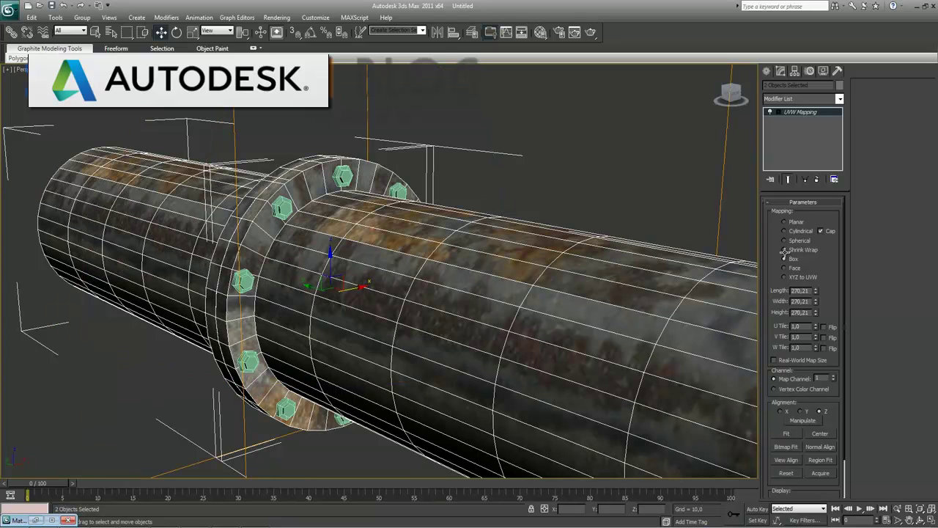
Use Box projection with height 270.21 and a shortened length of 231.572
{"action": "left_click", "coordinate": [785, 257]}
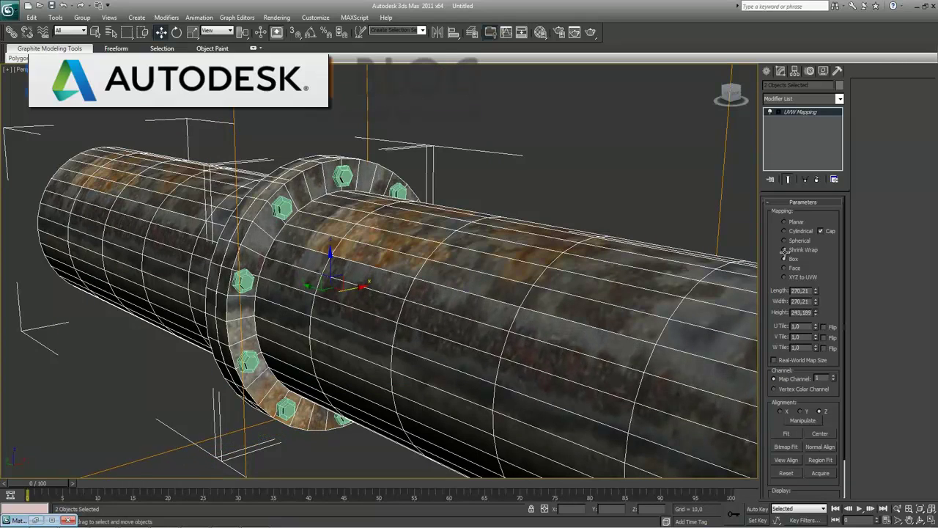
{"action": "left_click", "coordinate": [784, 253]}
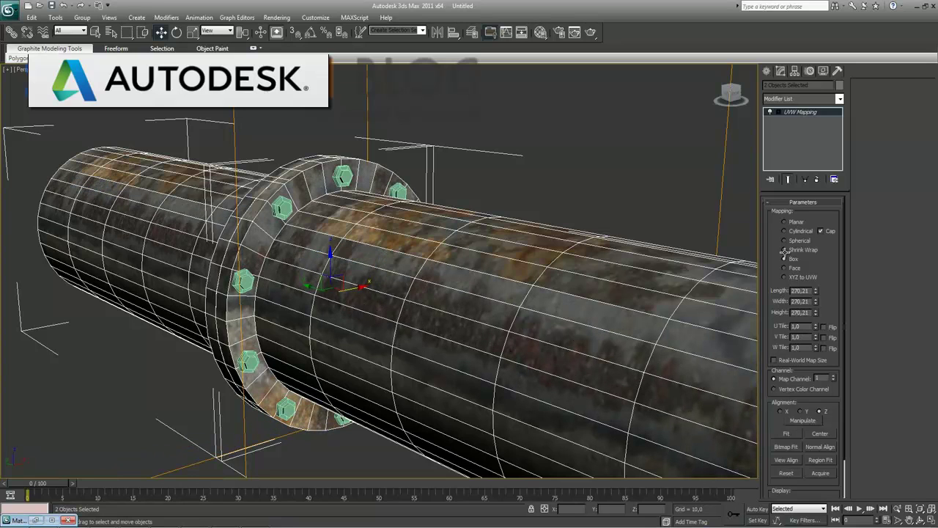
{"action": "left_click", "coordinate": [784, 253]}
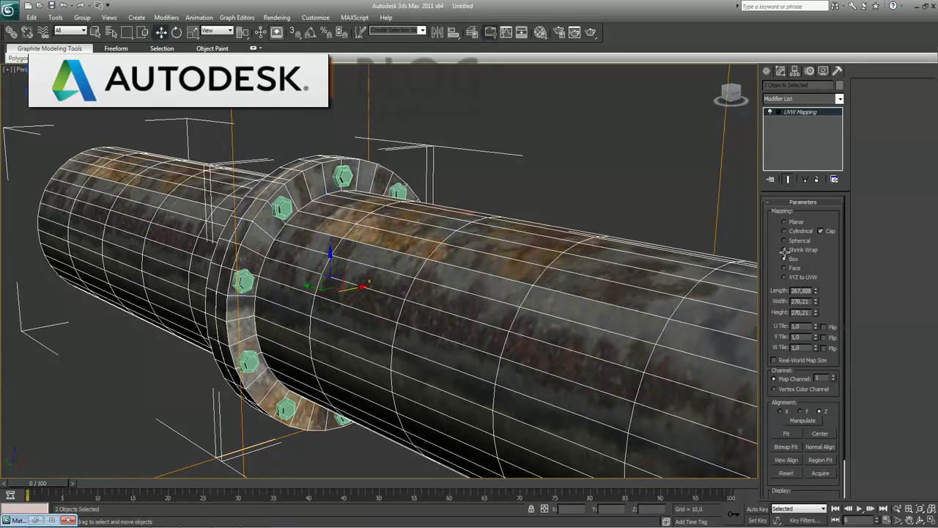
{"action": "left_click", "coordinate": [784, 253]}
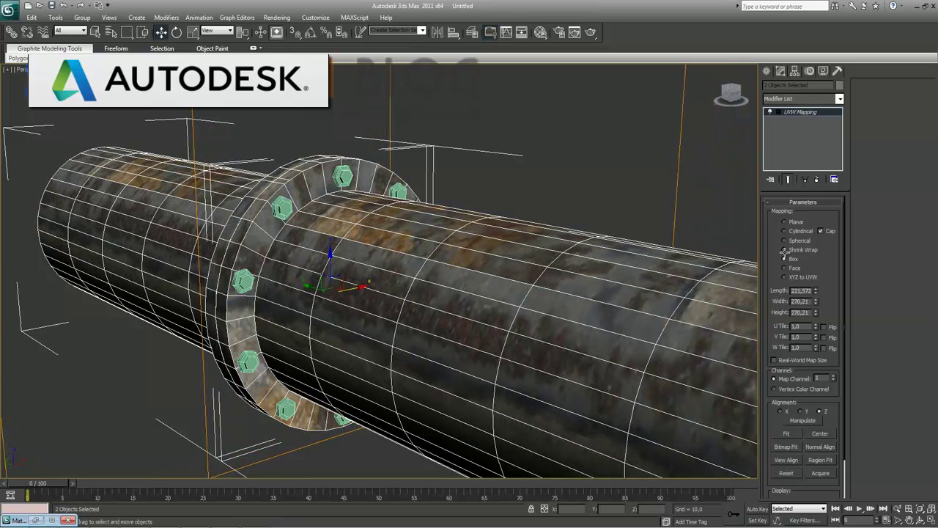
Set the UVW Map length to 218.87 and bring up map choices for the VRayMtl's Bump slot
{"action": "left_click", "coordinate": [784, 253]}
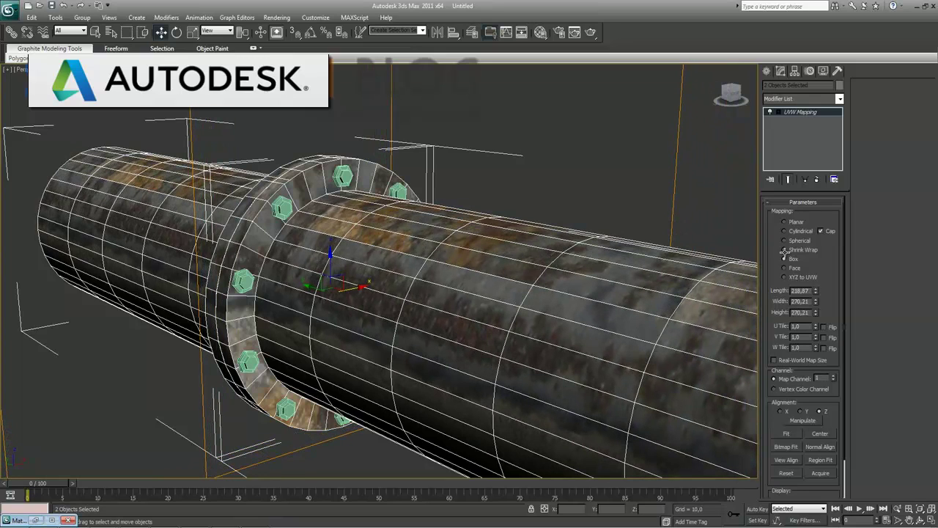
{"action": "key", "text": "m"}
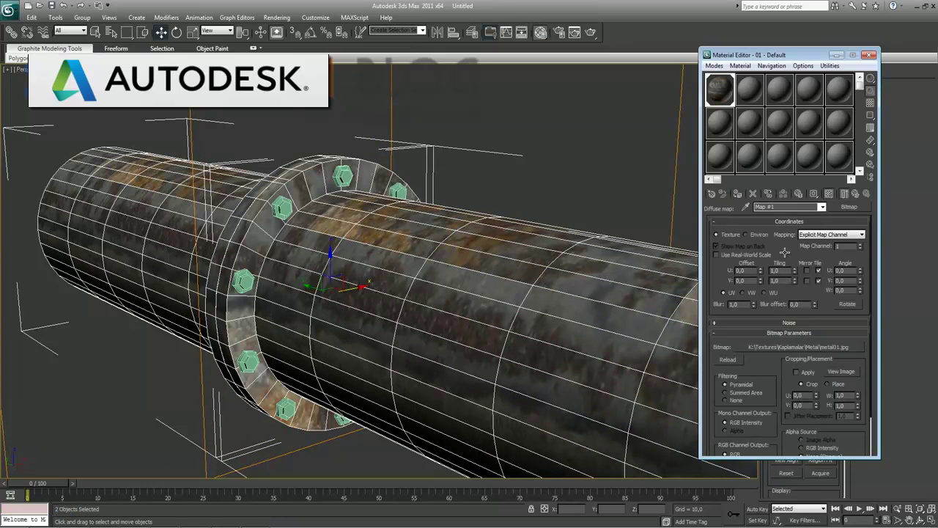
{"action": "key", "text": "Up"}
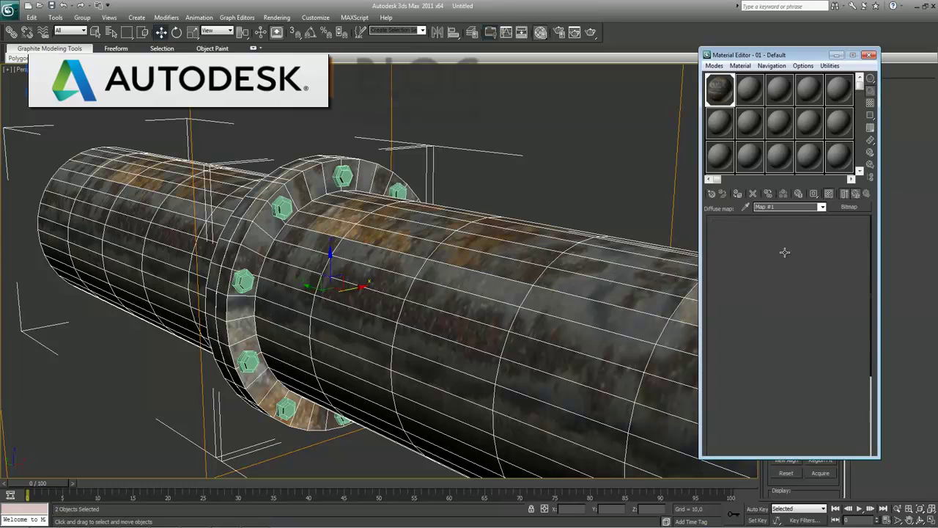
{"action": "scroll", "coordinate": [784, 253], "scroll_direction": "down", "scroll_amount": 5}
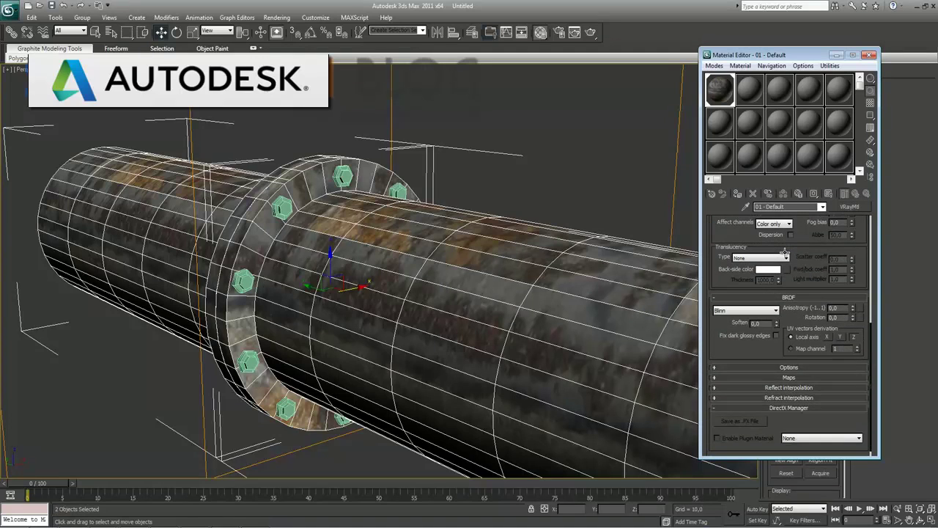
{"action": "scroll", "coordinate": [785, 254], "scroll_direction": "down", "scroll_amount": 5}
{"action": "left_click", "coordinate": [784, 253]}
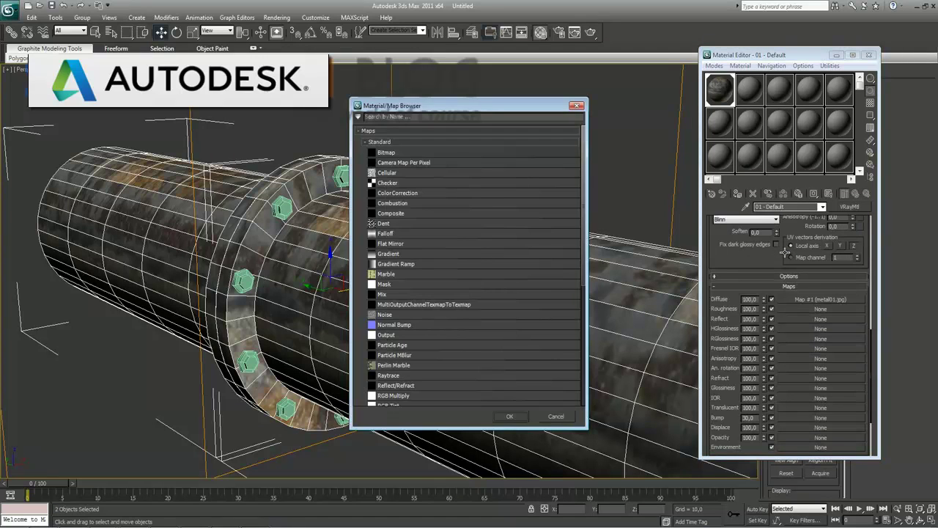
Load metal01b.jpg as a Bitmap in the pipe material's Bump slot
{"action": "key", "text": "Return"}
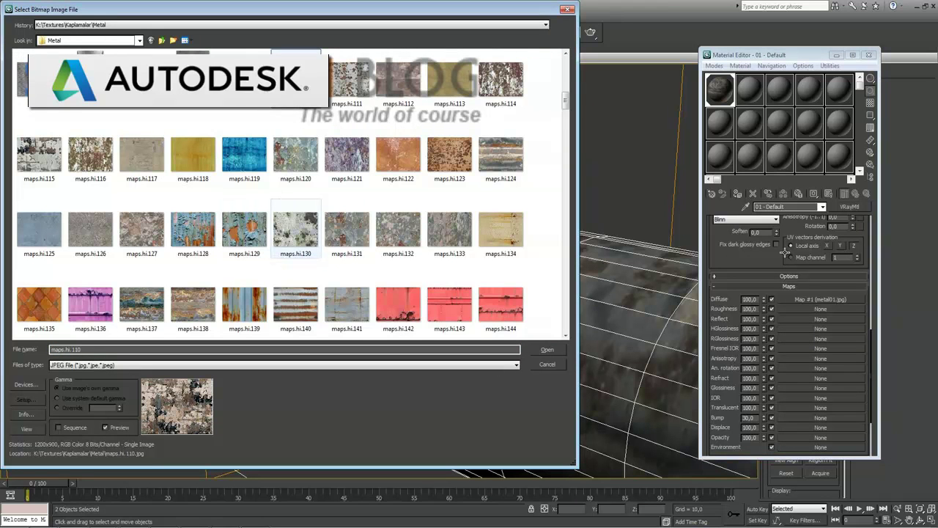
{"action": "scroll", "coordinate": [785, 254], "scroll_direction": "down", "scroll_amount": 3}
{"action": "scroll", "coordinate": [784, 252], "scroll_direction": "down", "scroll_amount": 3}
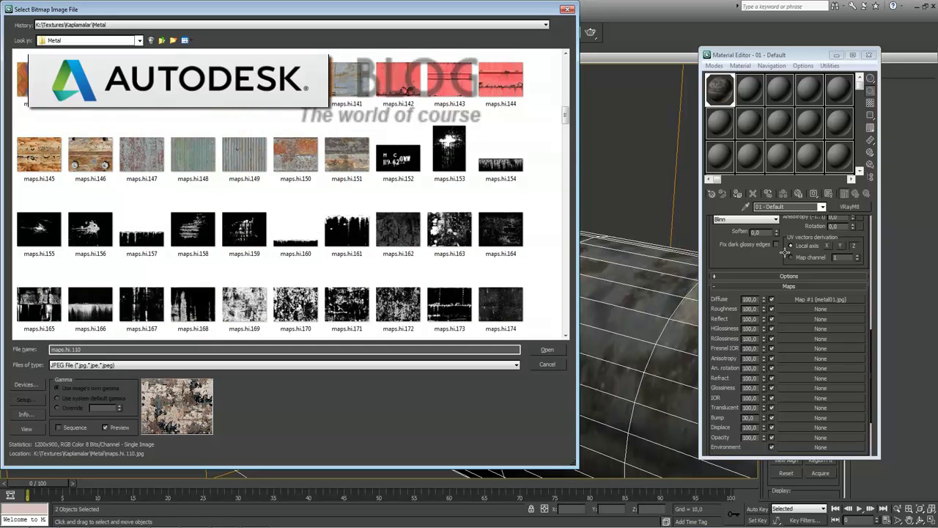
{"action": "scroll", "coordinate": [785, 252], "scroll_direction": "down", "scroll_amount": 5}
{"action": "scroll", "coordinate": [785, 252], "scroll_direction": "down", "scroll_amount": 3}
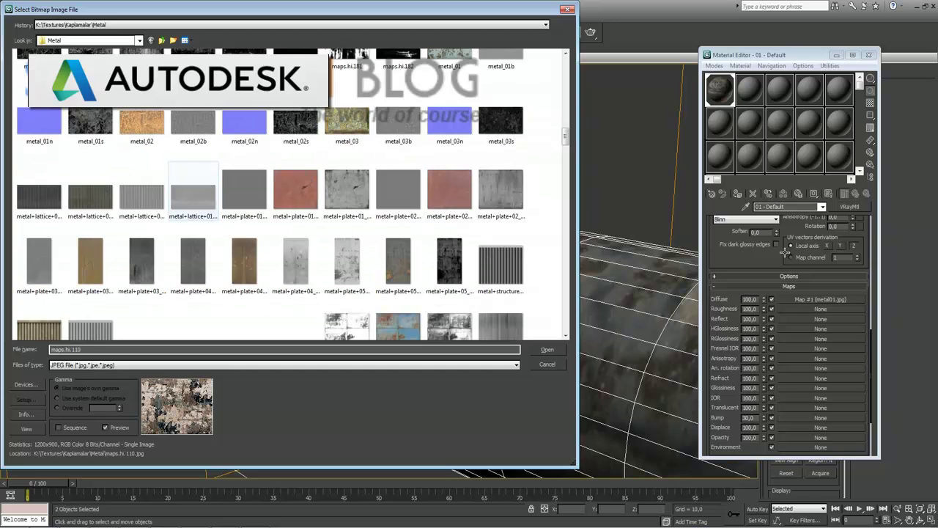
{"action": "scroll", "coordinate": [785, 252], "scroll_direction": "up", "scroll_amount": 2}
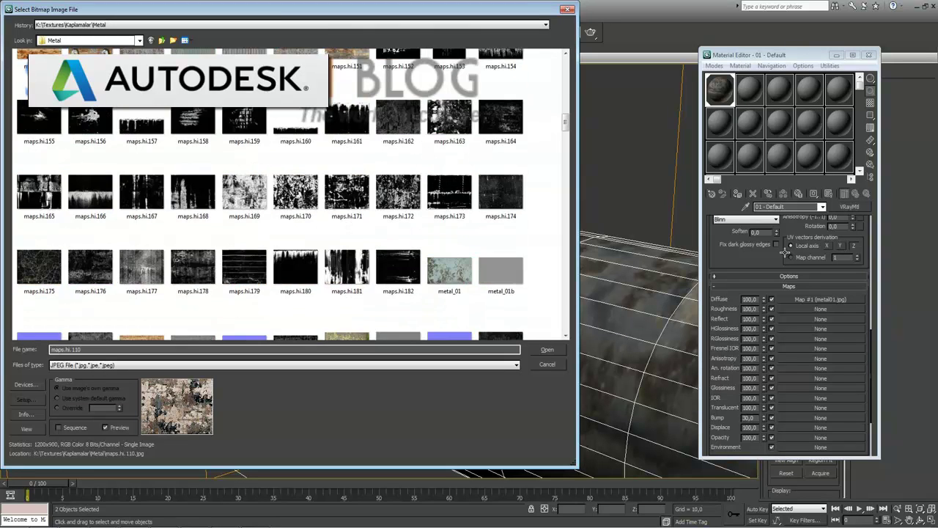
{"action": "scroll", "coordinate": [785, 252], "scroll_direction": "down", "scroll_amount": 2}
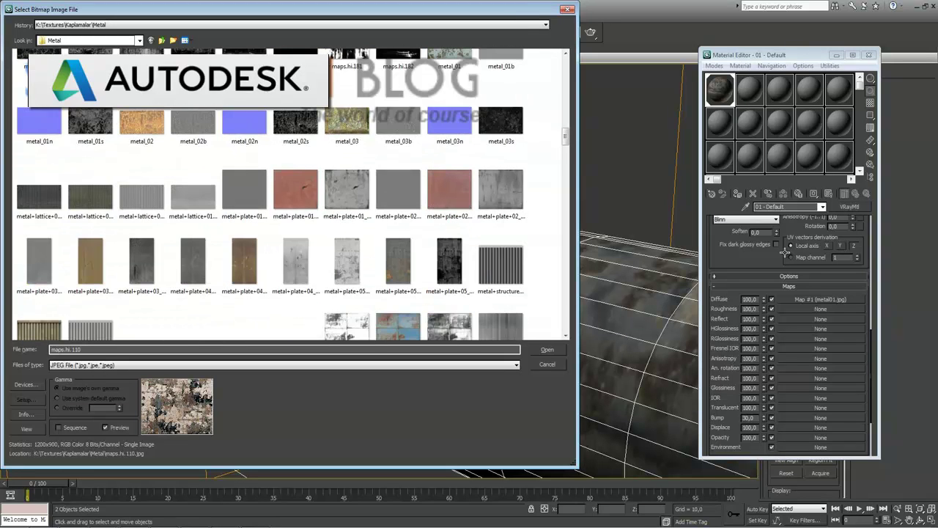
{"action": "scroll", "coordinate": [785, 252], "scroll_direction": "down", "scroll_amount": 3}
{"action": "scroll", "coordinate": [785, 252], "scroll_direction": "down", "scroll_amount": 2}
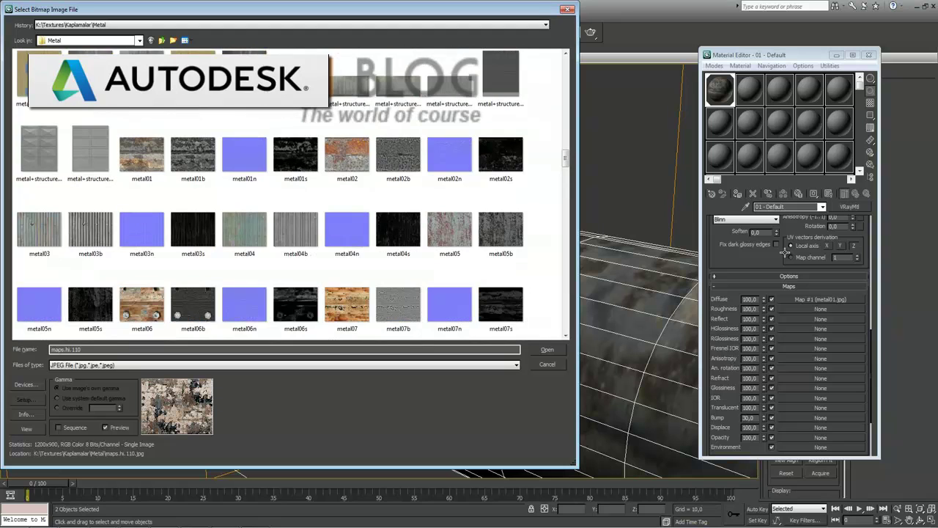
{"action": "left_click", "coordinate": [193, 154]}
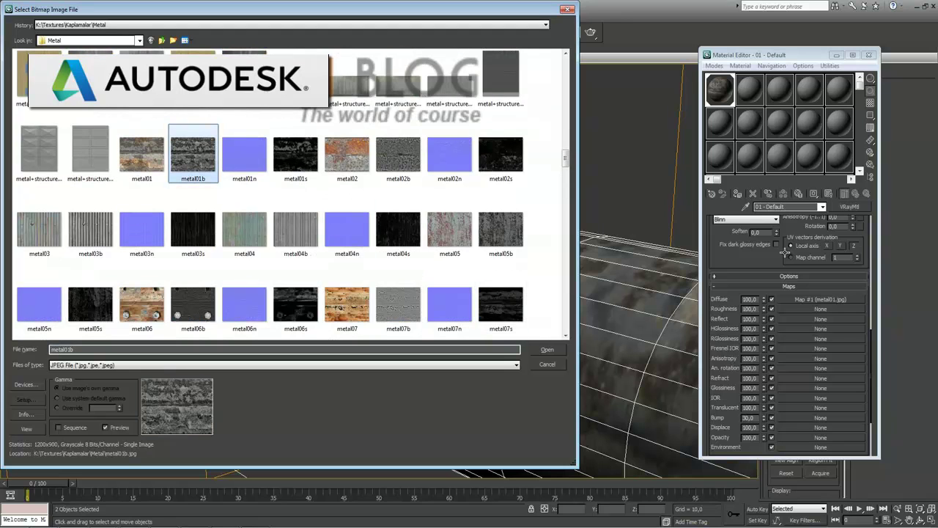
{"action": "key", "text": "Return"}
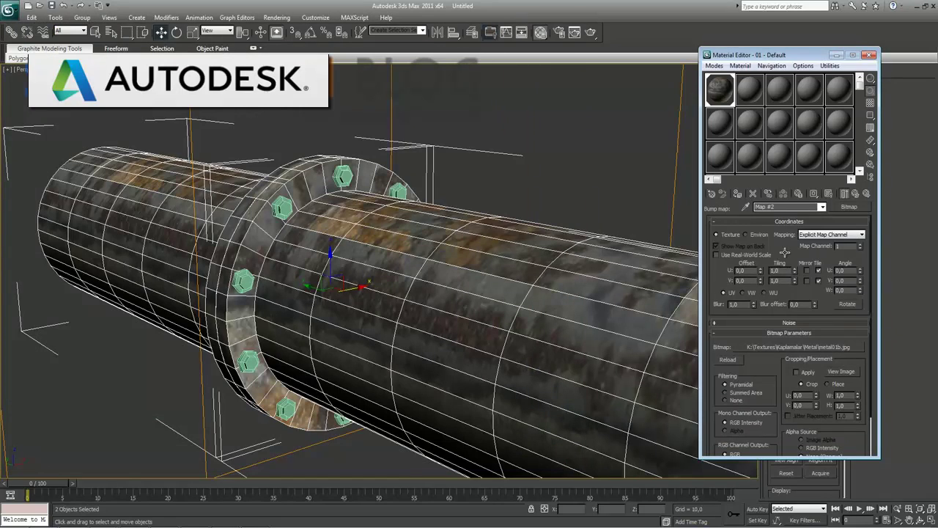
Return to the parent material and set the bump amount to 120
{"action": "key", "text": "Up"}
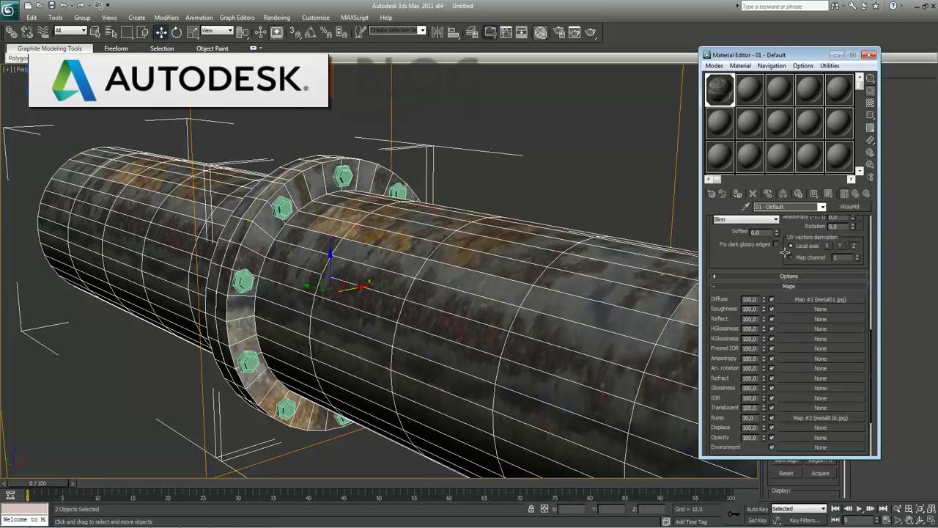
{"action": "type", "text": "1"}
{"action": "key", "text": "Return"}
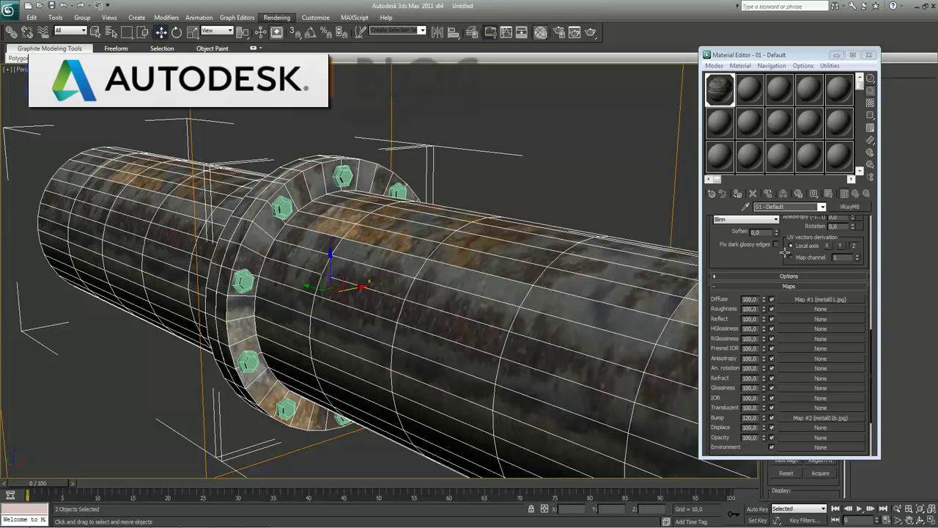
Open Render Setup and enable the GI environment skylight override
{"action": "left_click", "coordinate": [277, 17]}
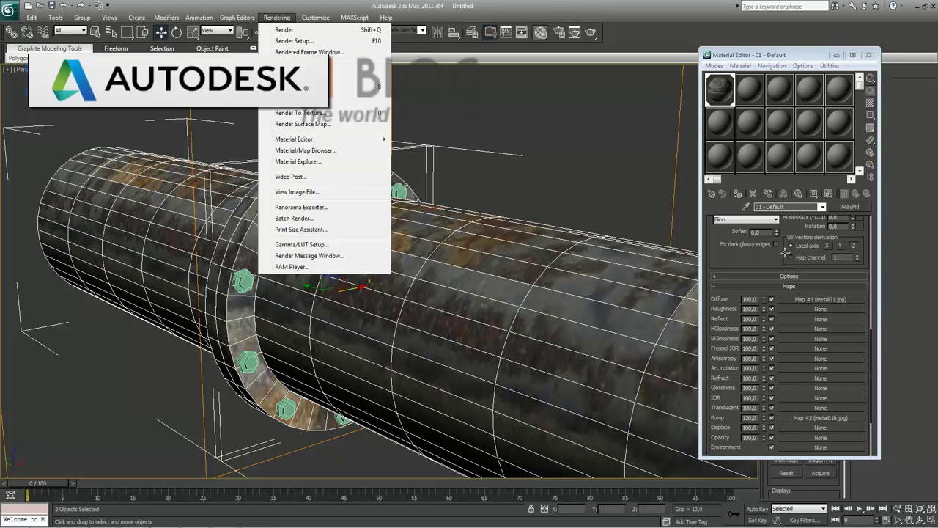
{"action": "left_click", "coordinate": [293, 40]}
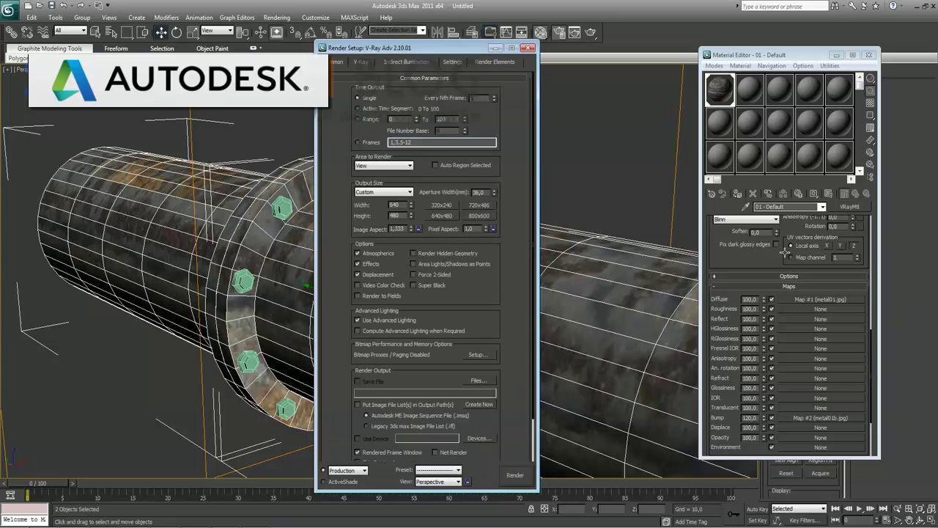
{"action": "left_click", "coordinate": [329, 376]}
{"action": "left_click", "coordinate": [354, 376]}
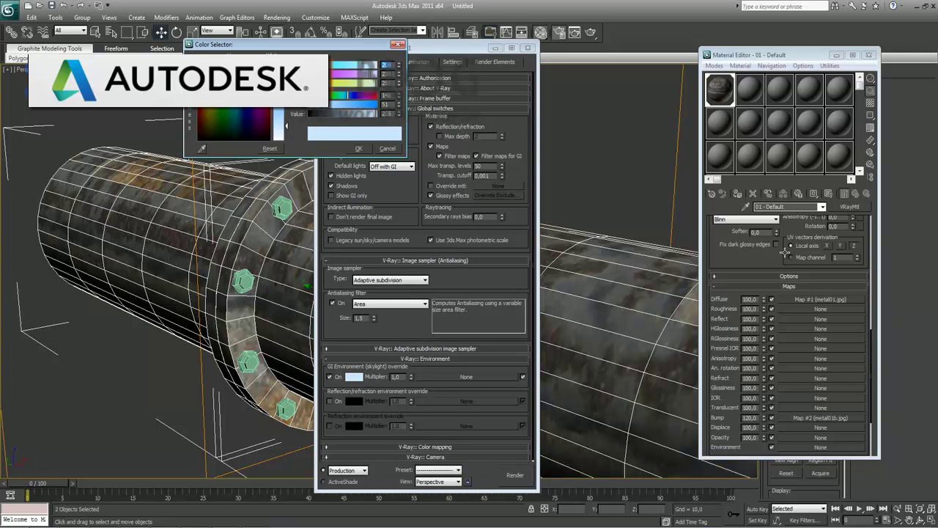
{"action": "left_click", "coordinate": [358, 148]}
Set secondary bounces to Light cache and the irradiance map preset to Very low
{"action": "left_click", "coordinate": [406, 62]}
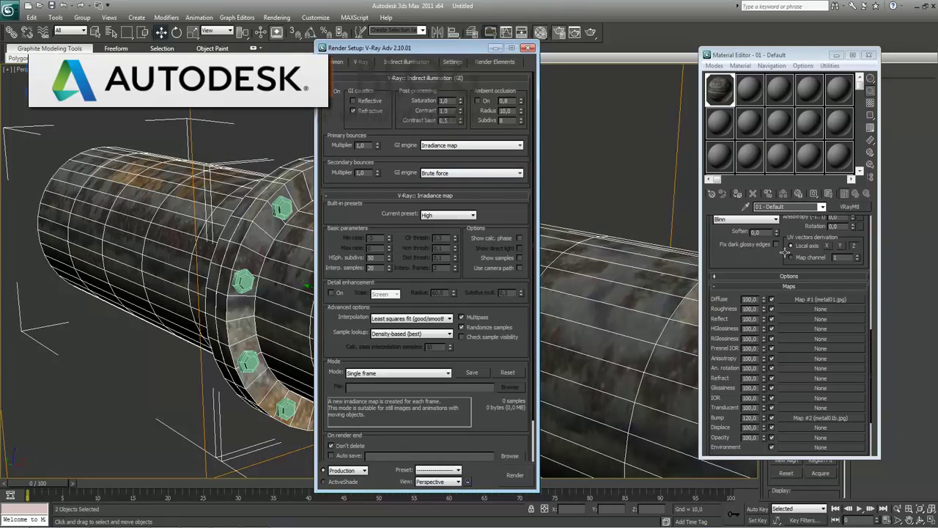
{"action": "left_click", "coordinate": [519, 173]}
{"action": "left_click", "coordinate": [435, 201]}
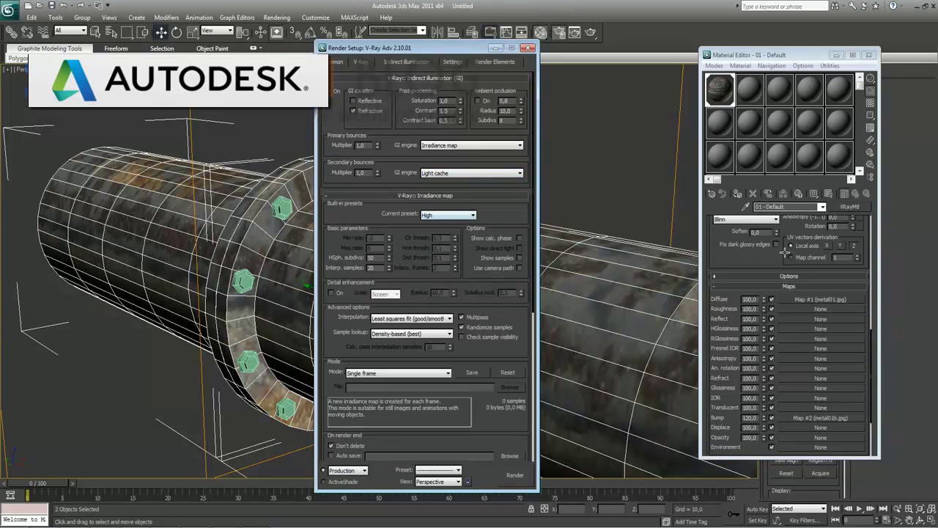
{"action": "left_click", "coordinate": [472, 214]}
{"action": "left_click", "coordinate": [432, 231]}
{"action": "scroll", "coordinate": [425, 264], "scroll_direction": "down", "scroll_amount": 5}
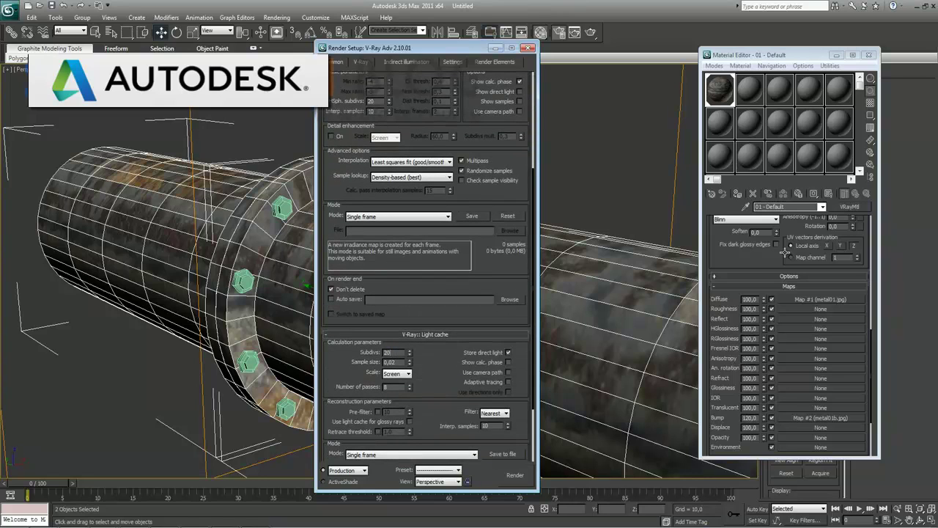
{"action": "scroll", "coordinate": [785, 252], "scroll_direction": "up", "scroll_amount": 3}
{"action": "scroll", "coordinate": [785, 252], "scroll_direction": "up", "scroll_amount": 2}
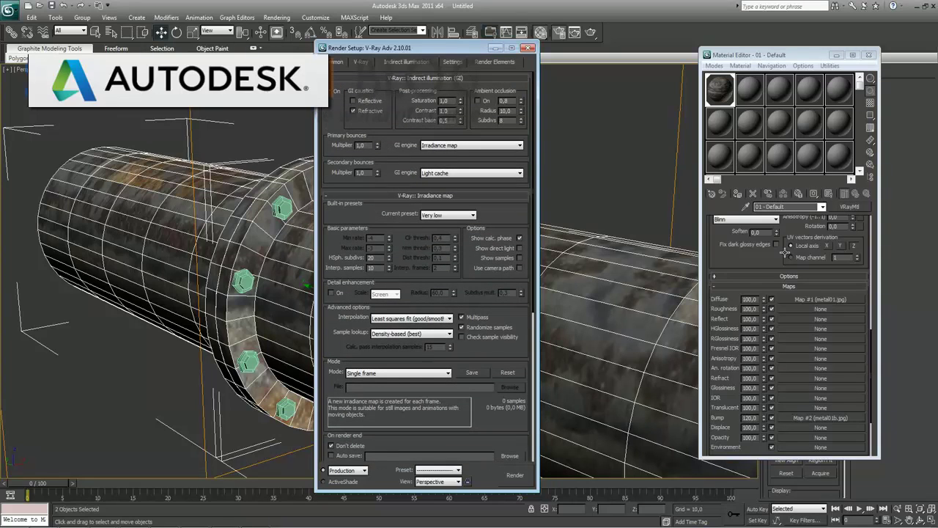
Set the output size to HDTV 1920x1080 and close Render Setup
{"action": "key", "text": "ctrl+shift+Tab"}
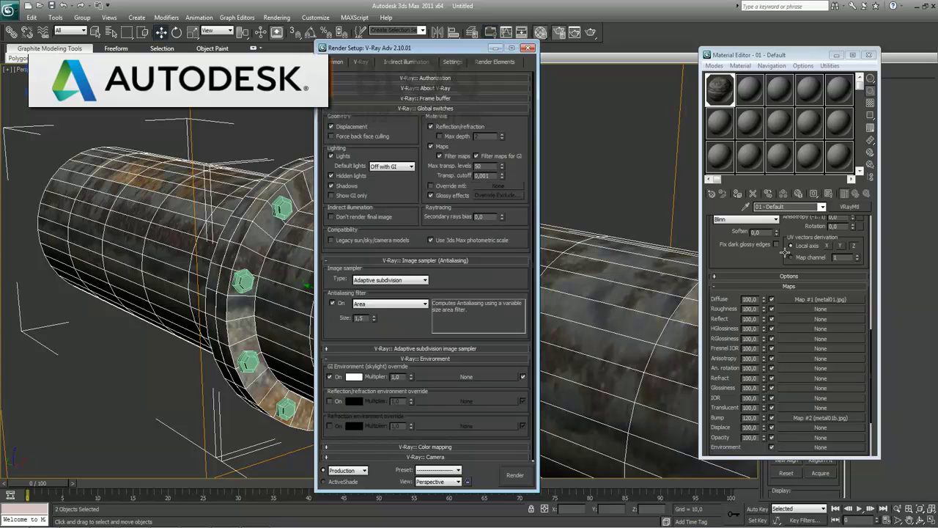
{"action": "key", "text": "ctrl+shift+Tab"}
{"action": "key", "text": "alt+Down"}
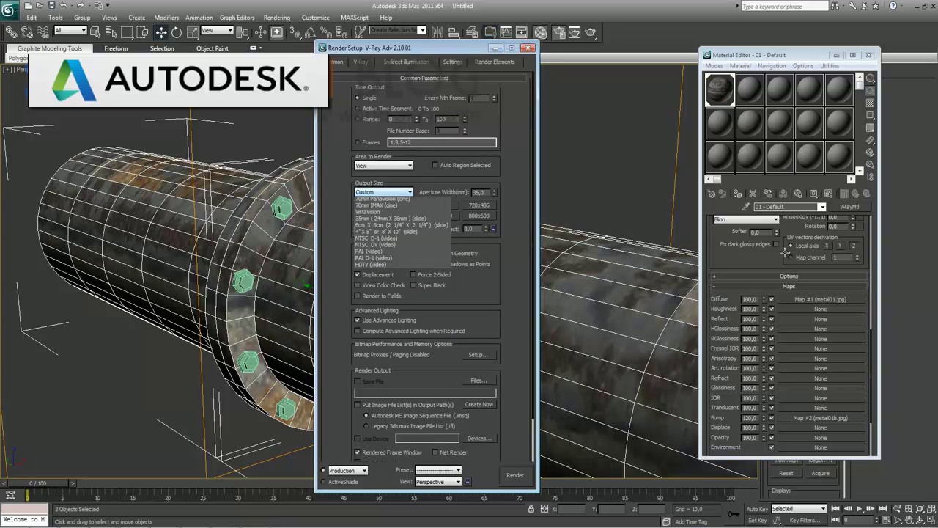
{"action": "key", "text": "Return"}
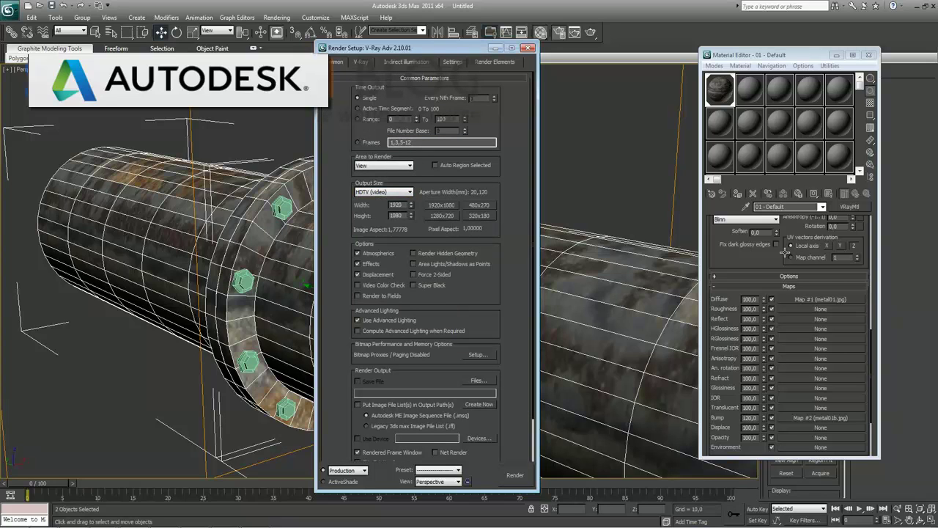
{"action": "key", "text": "F10"}
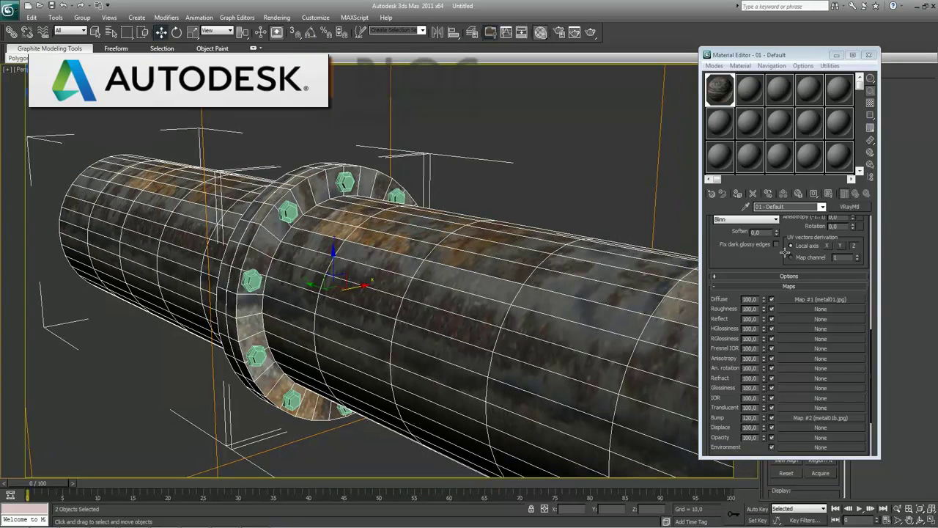
Assign a Gradient as the environment map and instance it into a Material Editor slot
{"action": "key", "text": "8"}
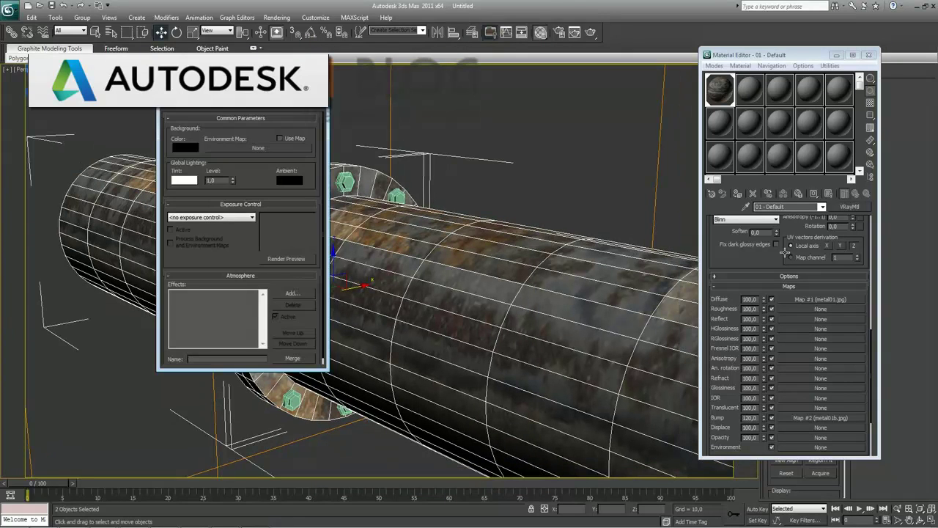
{"action": "left_click", "coordinate": [258, 148]}
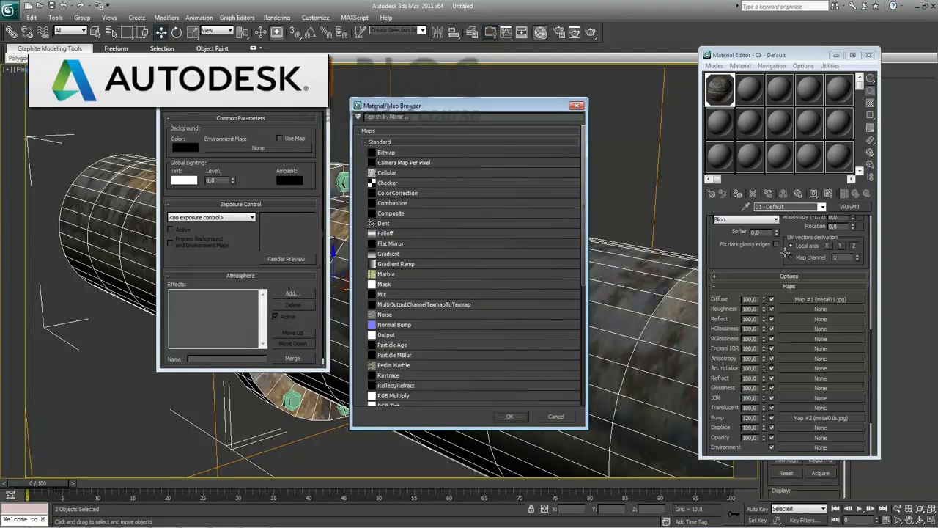
{"action": "left_click", "coordinate": [510, 417]}
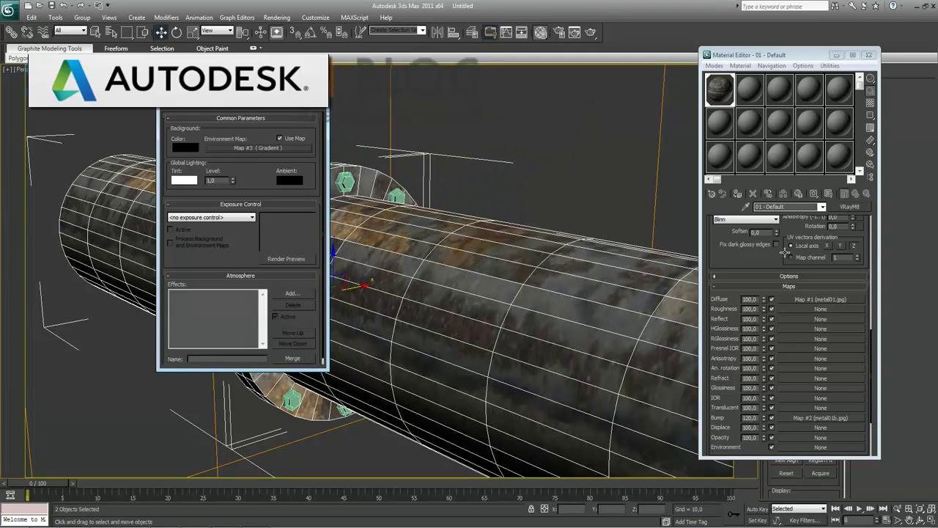
{"action": "left_click_drag", "start_coordinate": [785, 252], "coordinate": [785, 253]}
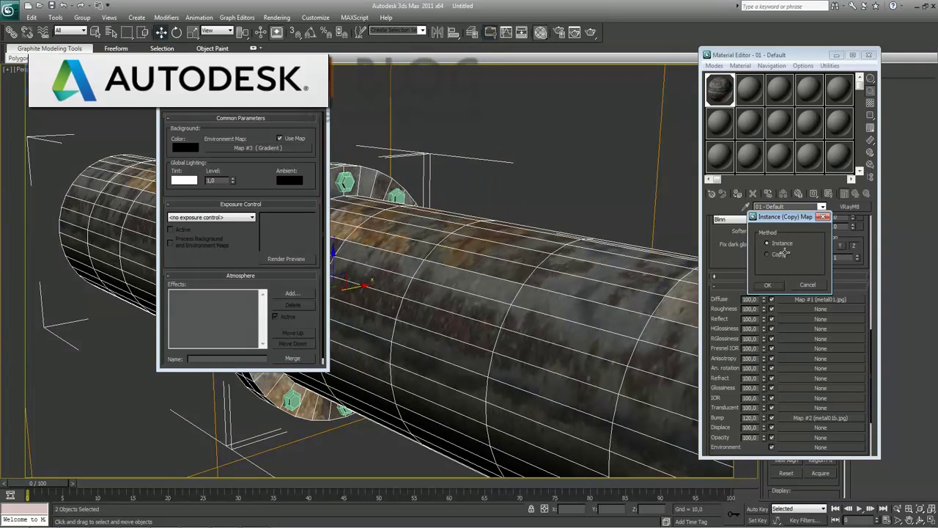
{"action": "key", "text": "Return"}
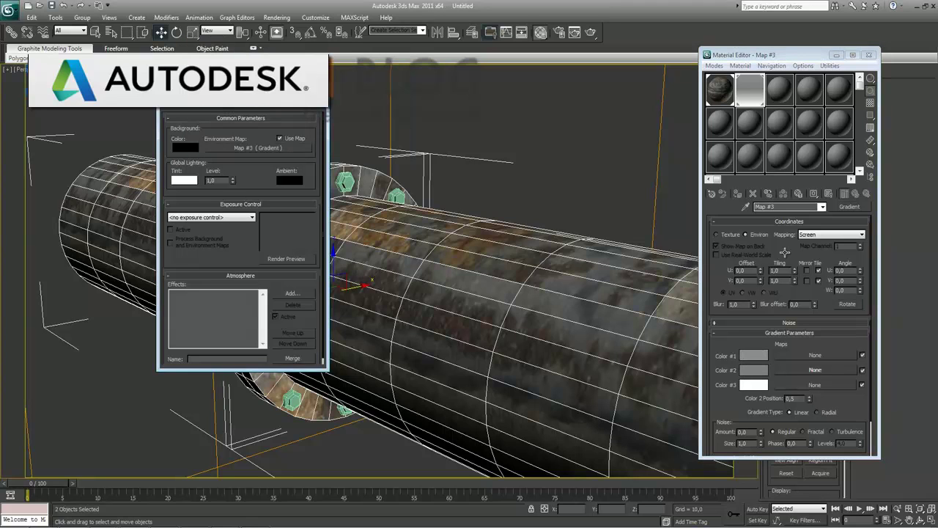
Zoom out to frame the entire bolted rusty pipe, then render it in V-Ray over the gradient backdrop
{"action": "key", "text": "alt+z"}
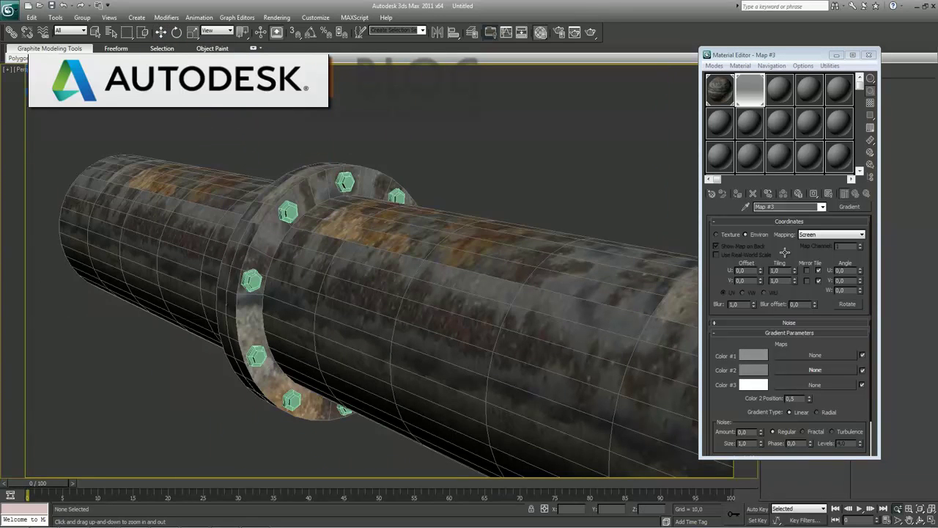
{"action": "left_click_drag", "start_coordinate": [478, 298], "coordinate": [357, 265]}
{"action": "left_click_drag", "start_coordinate": [480, 293], "coordinate": [474, 266]}
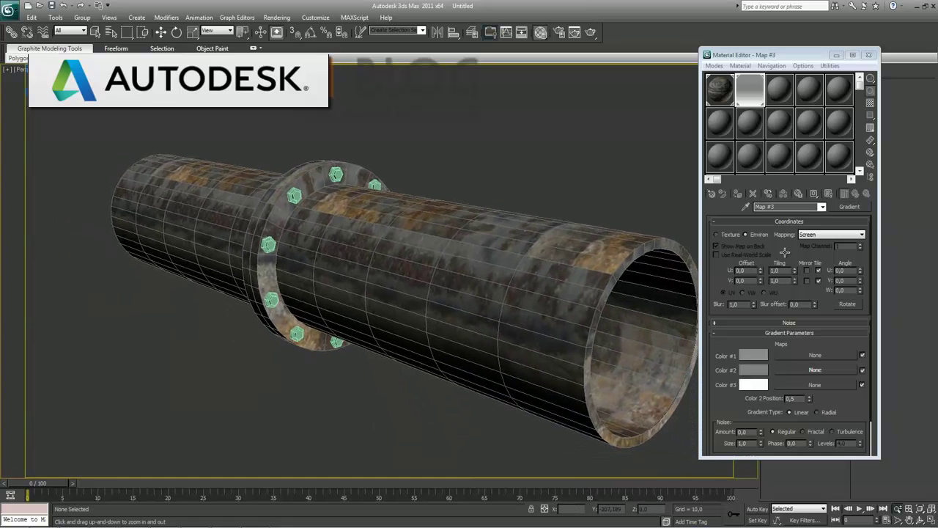
{"action": "key", "text": "shift+q"}
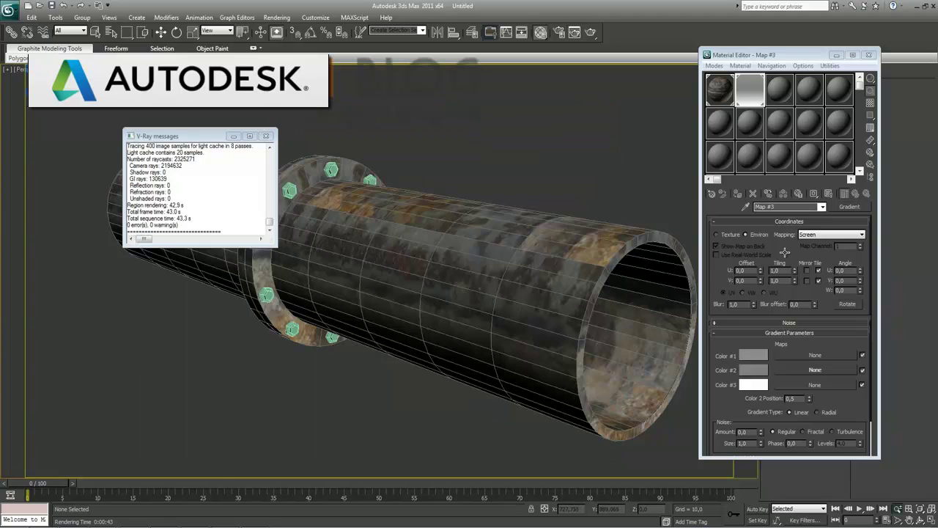
{"action": "left_click", "coordinate": [265, 135]}
{"action": "key", "text": "w"}
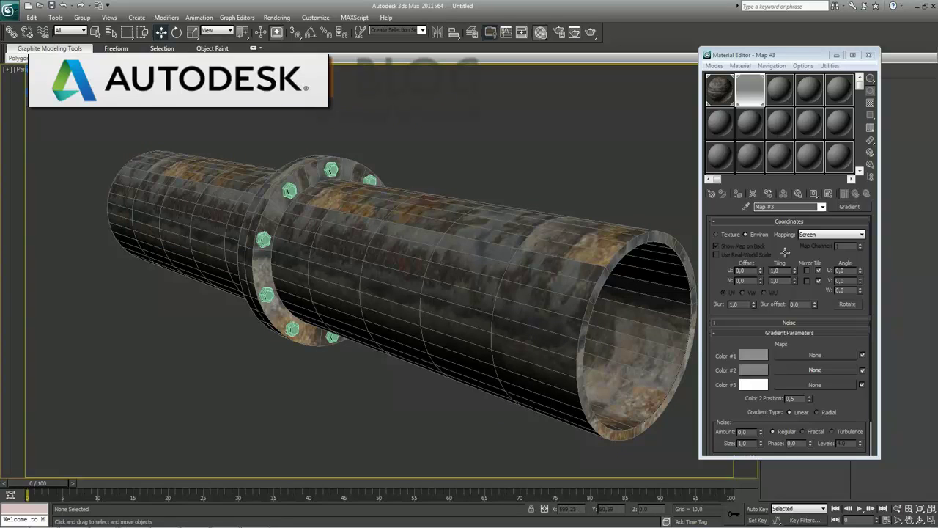